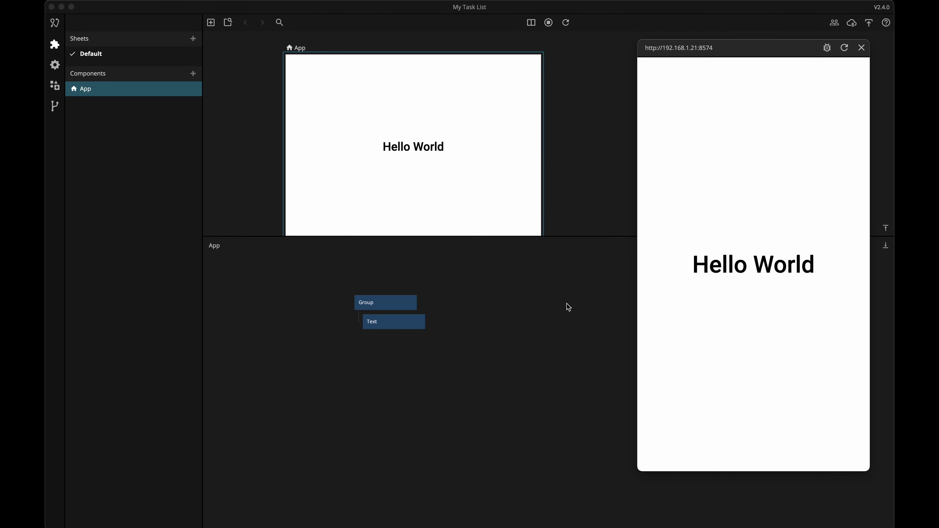
- Delete the Hello World text node and add a new Group node inside the root Group
click(396, 322)
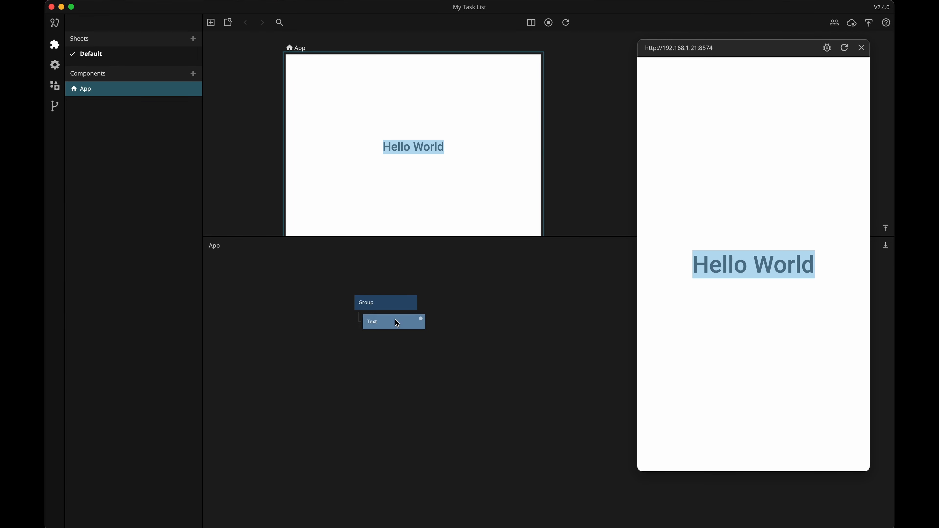
key(Delete)
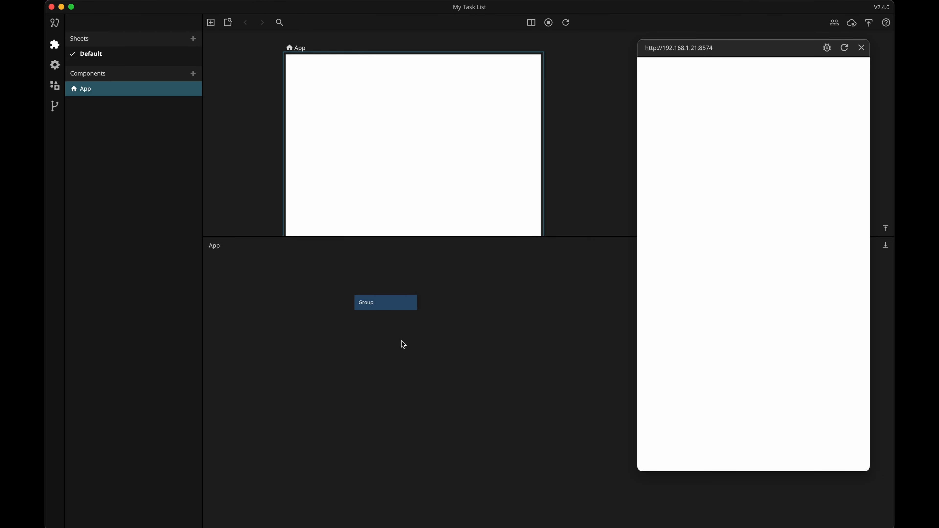
right_click(393, 303)
text(grou)
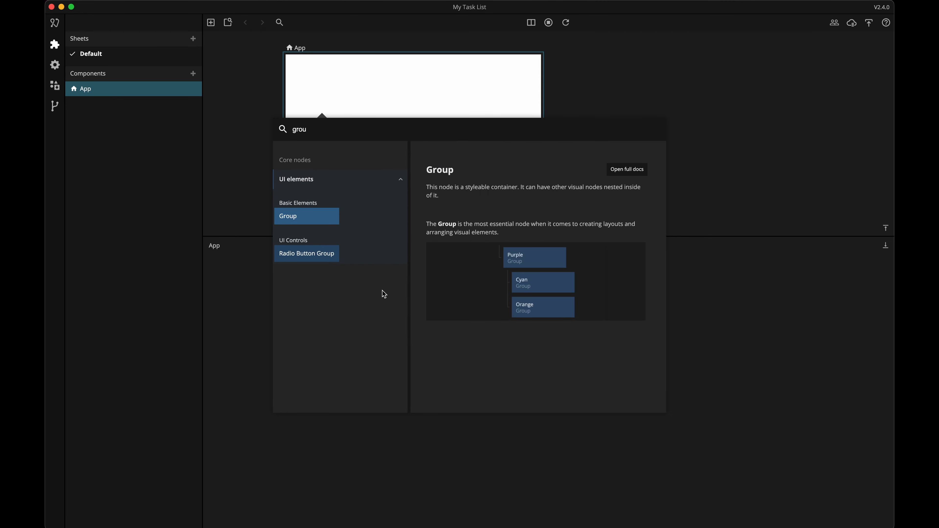
click(308, 220)
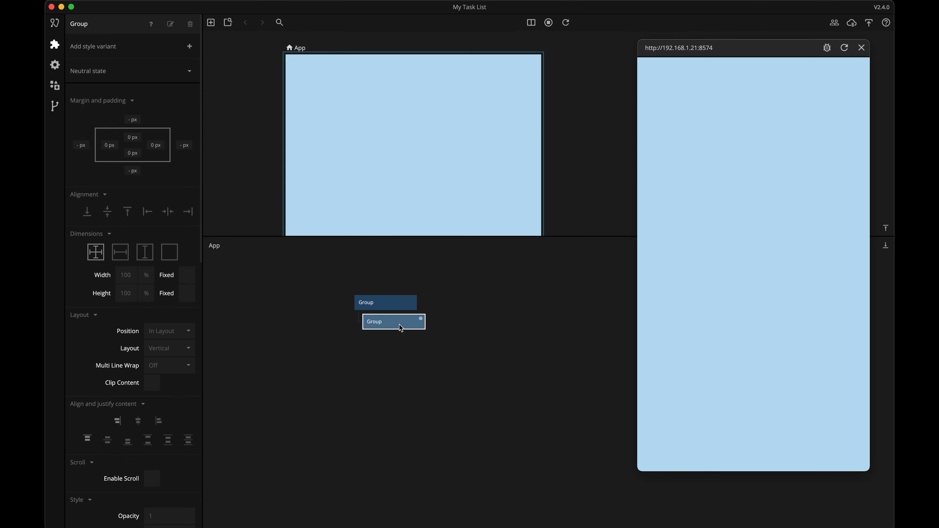
- Rename the new nested group Header and set its dimensions to explicit width and content height
click(170, 24)
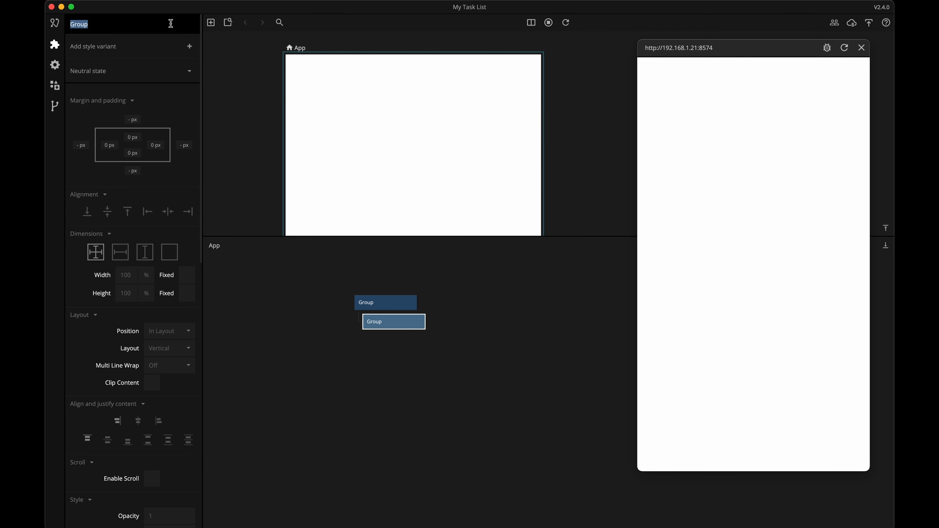
text(Header)
key(Return)
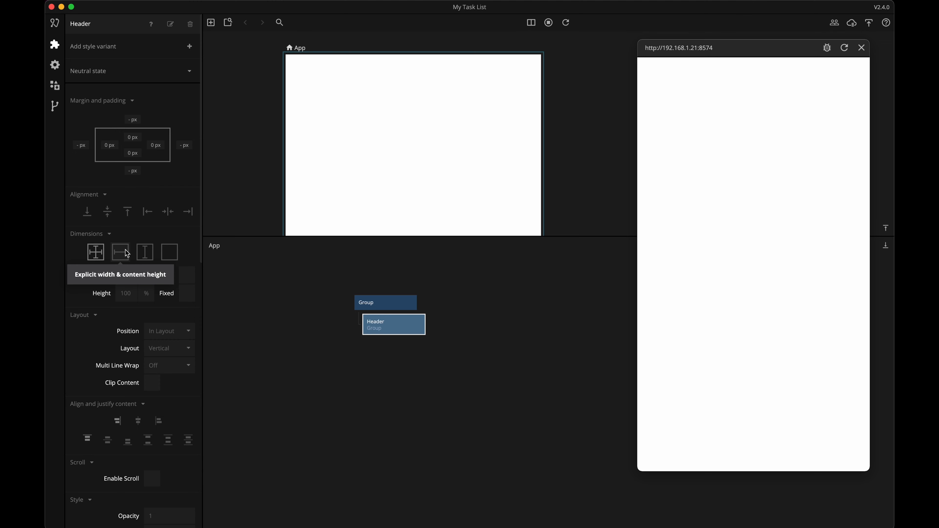
mouse_move(124, 257)
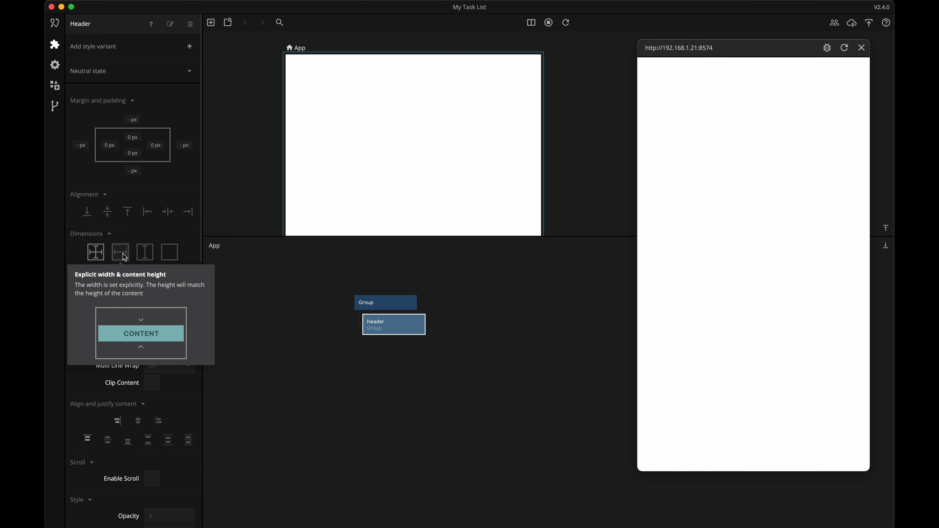
click(125, 257)
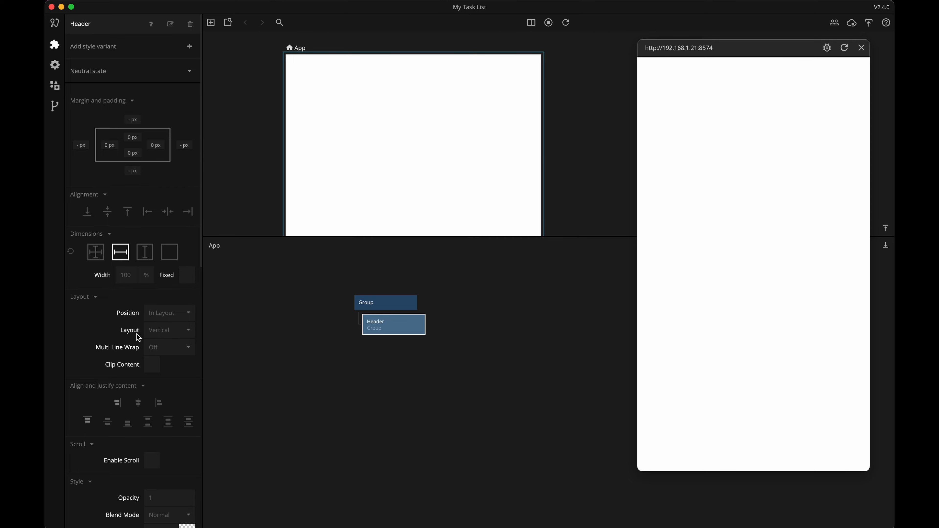
- Set the Header group's background color to the Primary Dark color style
scroll(133, 338, down, 10)
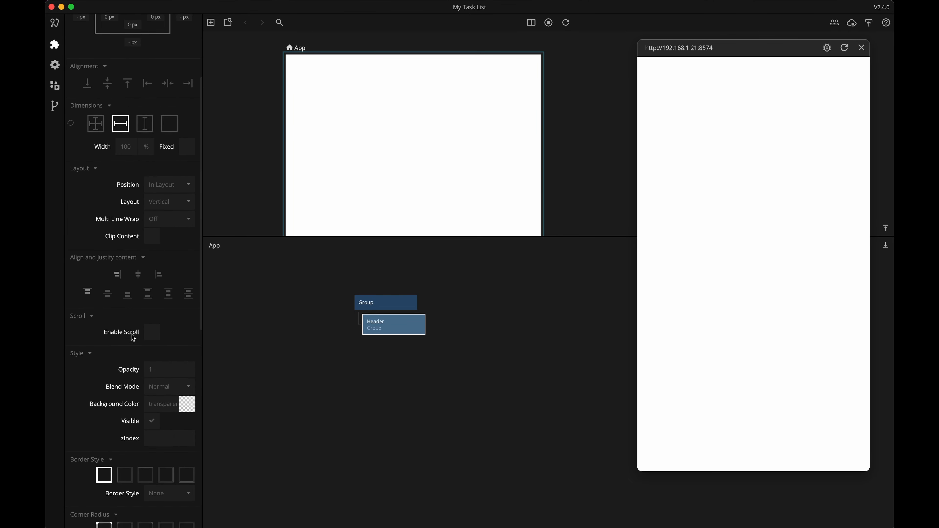
scroll(133, 338, down, 2)
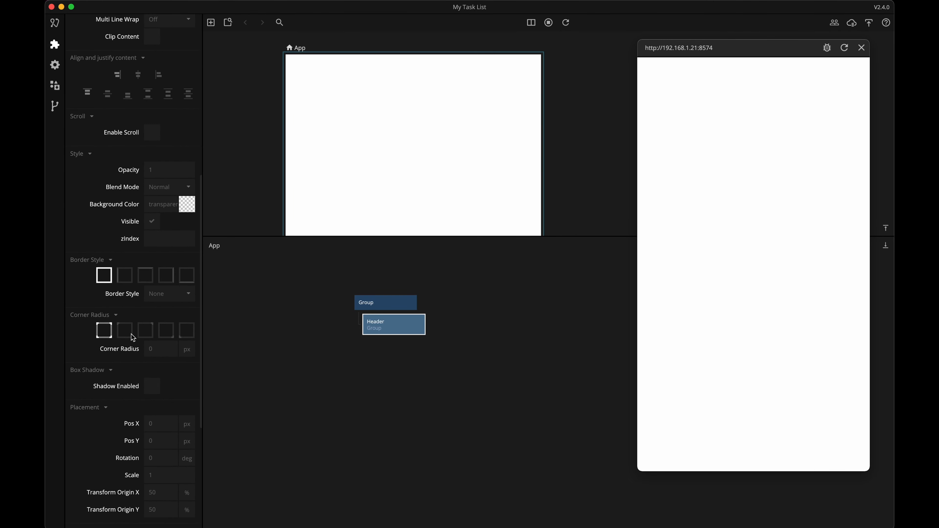
click(165, 206)
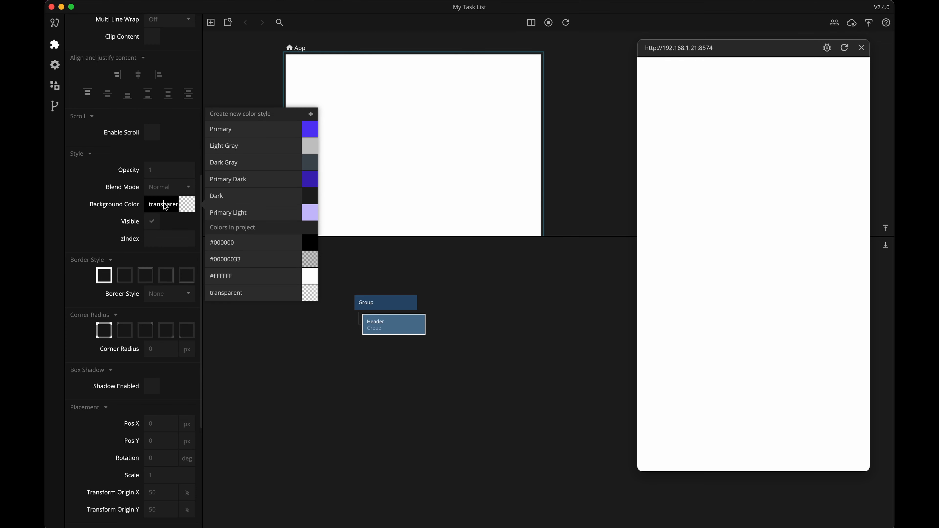
click(243, 179)
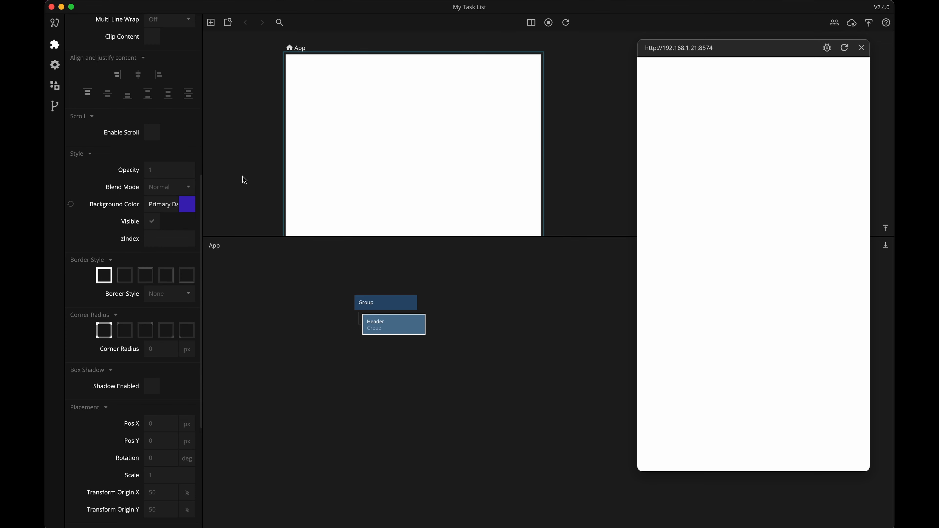
right_click(382, 328)
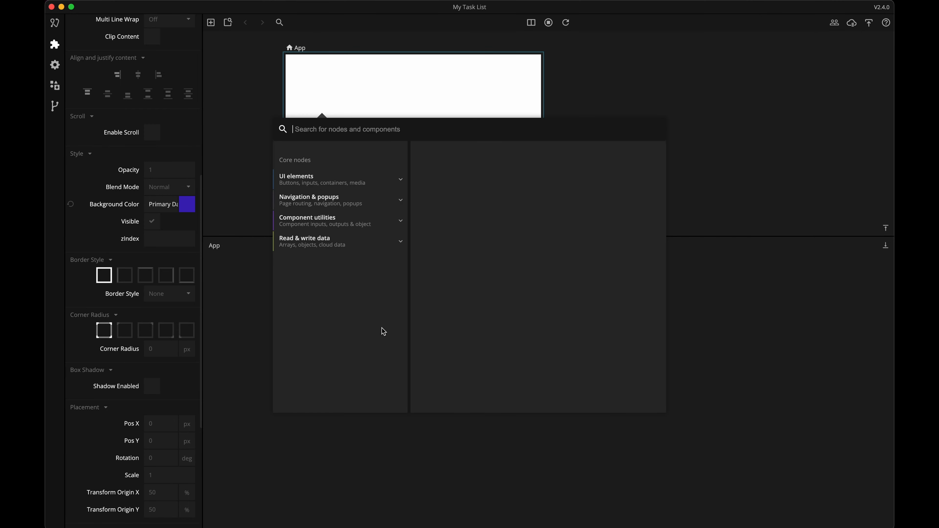
text(te)
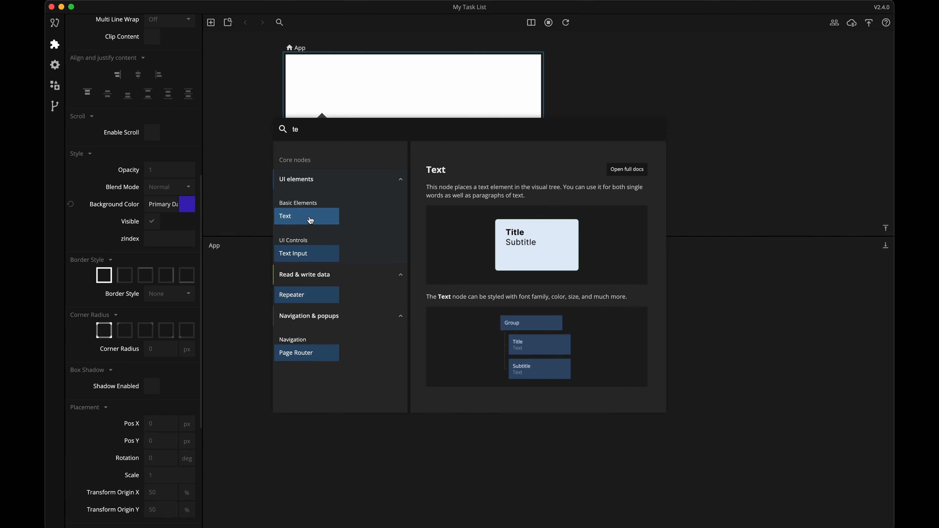
click(311, 221)
key(super+z)
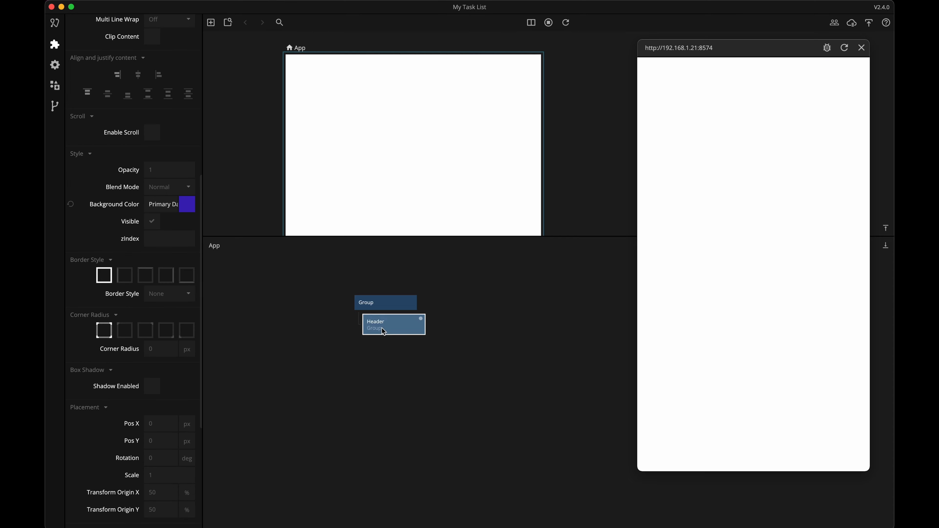
- Add two Text nodes as children of the Header group
right_click(382, 329)
text(te)
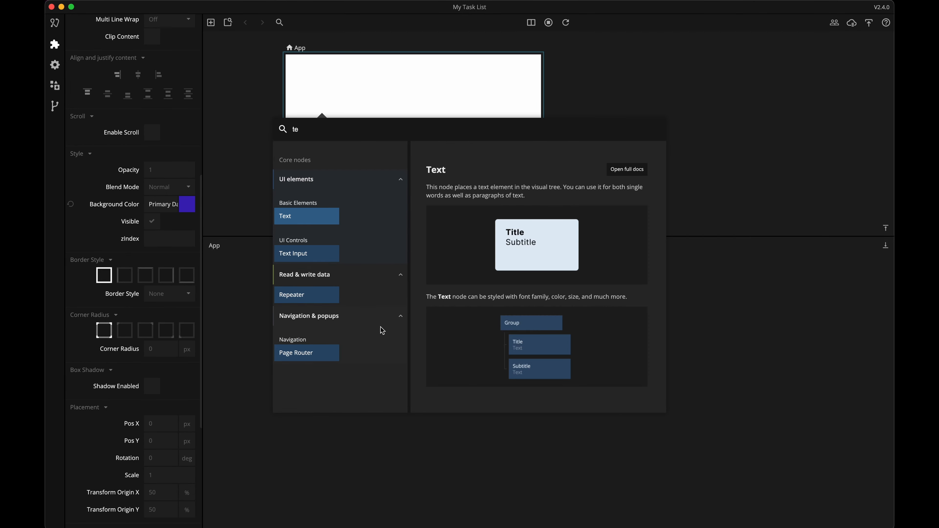
click(310, 221)
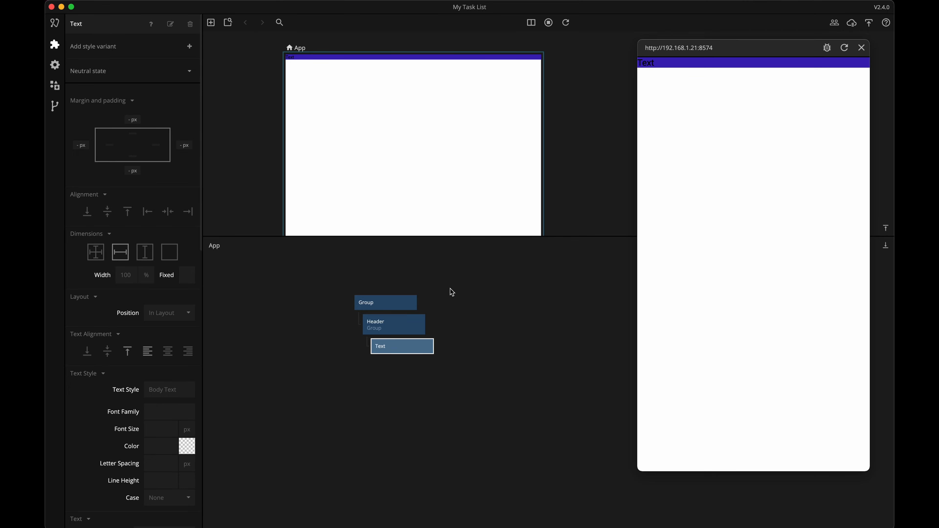
drag(425, 346, 400, 332)
right_click(398, 329)
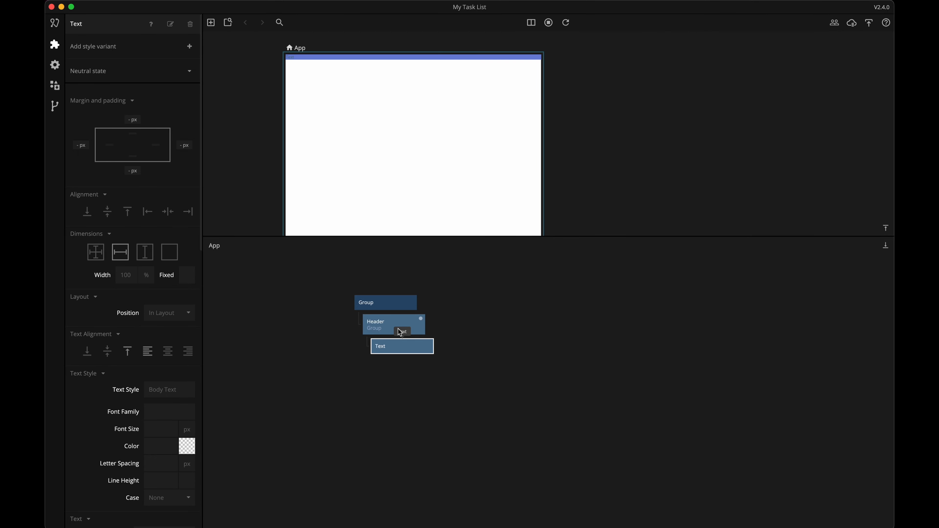
text(te)
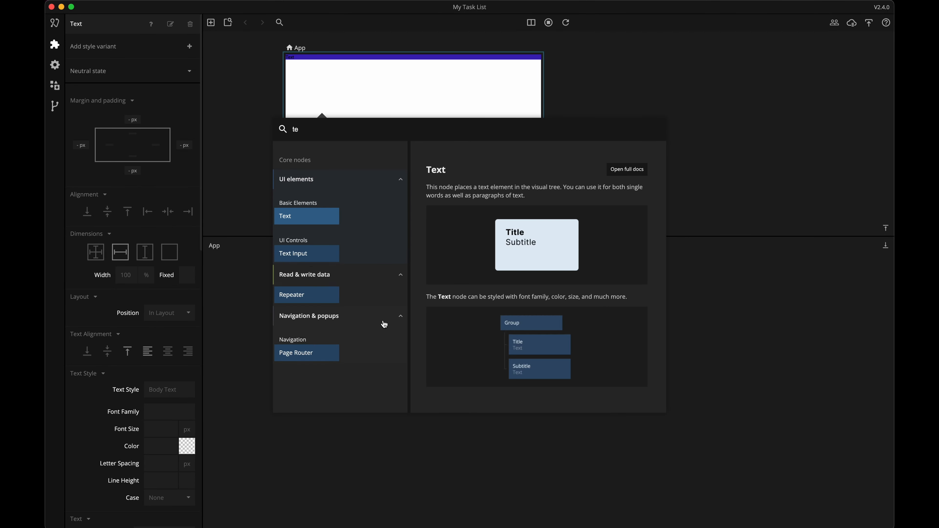
click(311, 221)
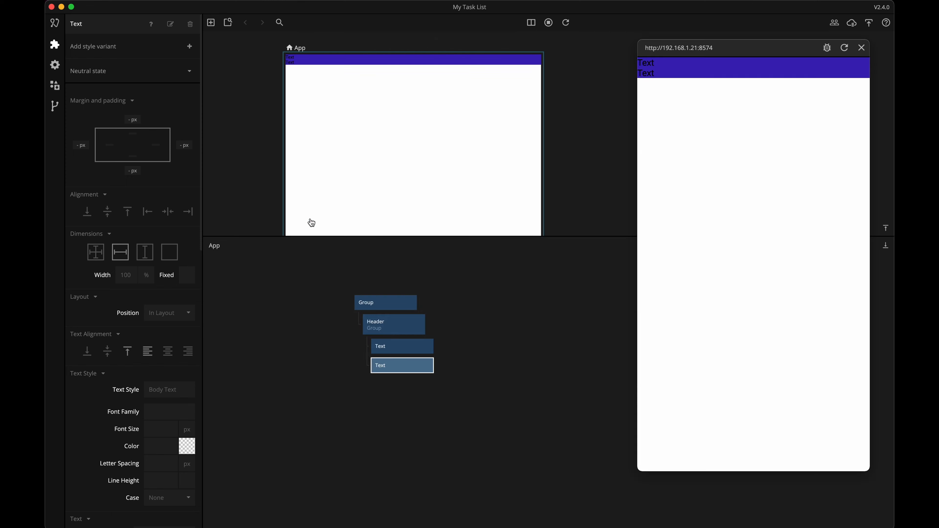
- Duplicate the second Text node and place the copy below it as the third child of Header
click(453, 403)
key(ctrl+c)
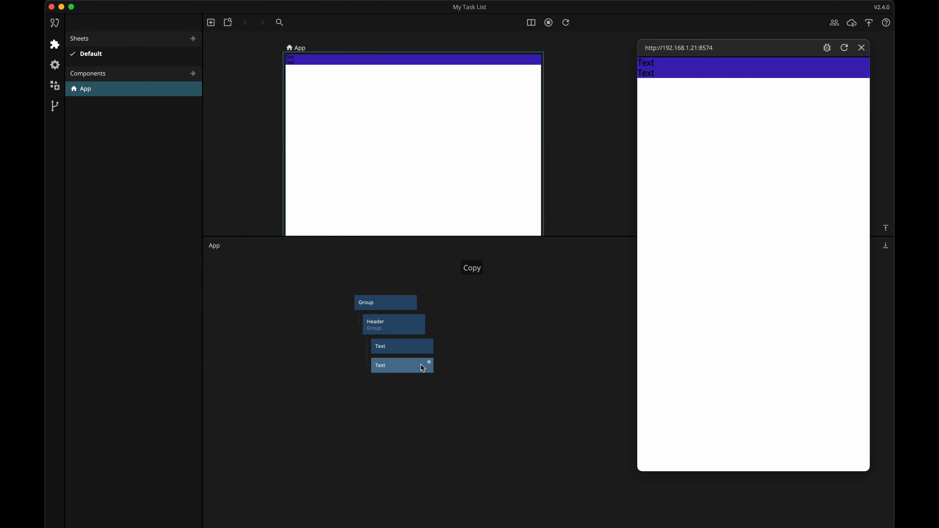
key(ctrl+v)
drag(454, 372, 429, 383)
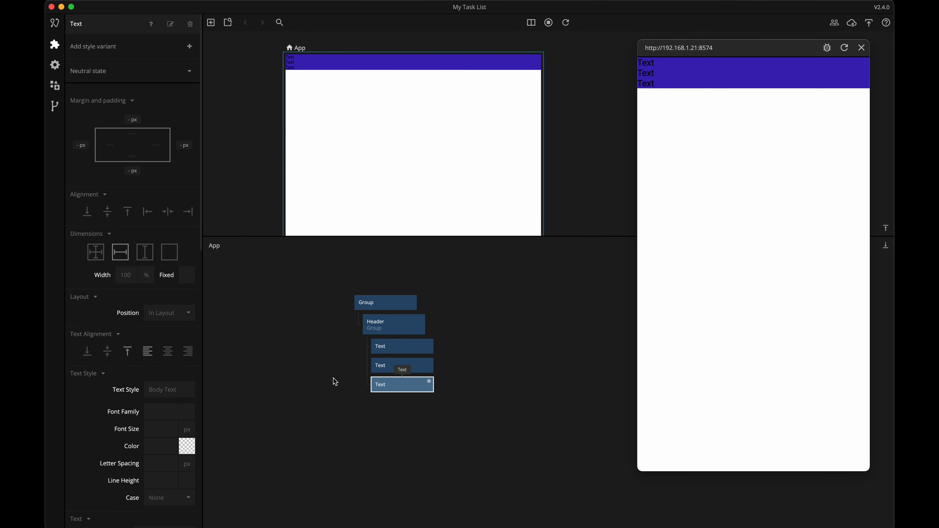
- Change the Header group's layout to Horizontal
click(390, 332)
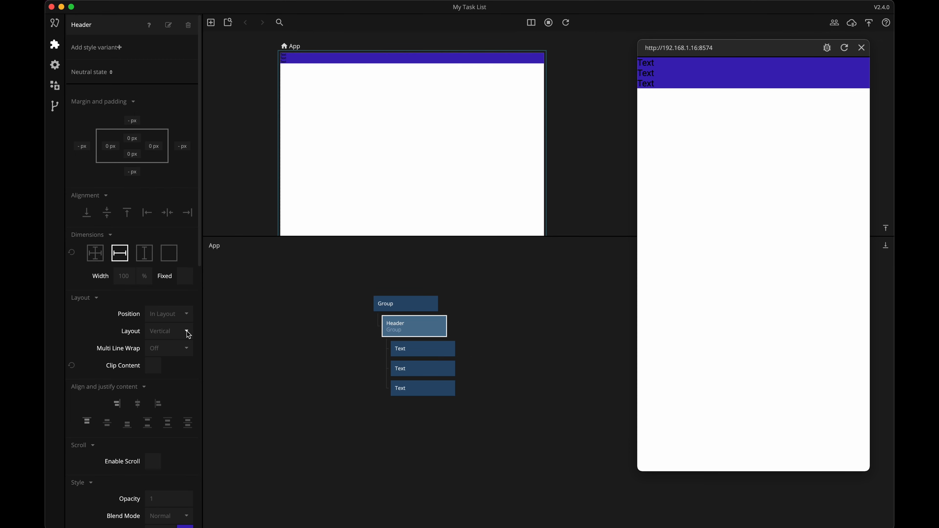
click(188, 334)
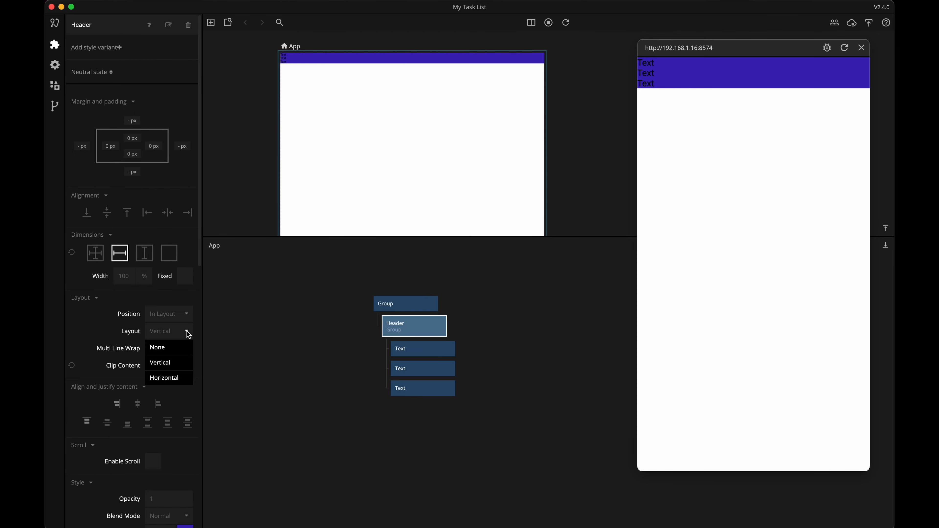
click(179, 378)
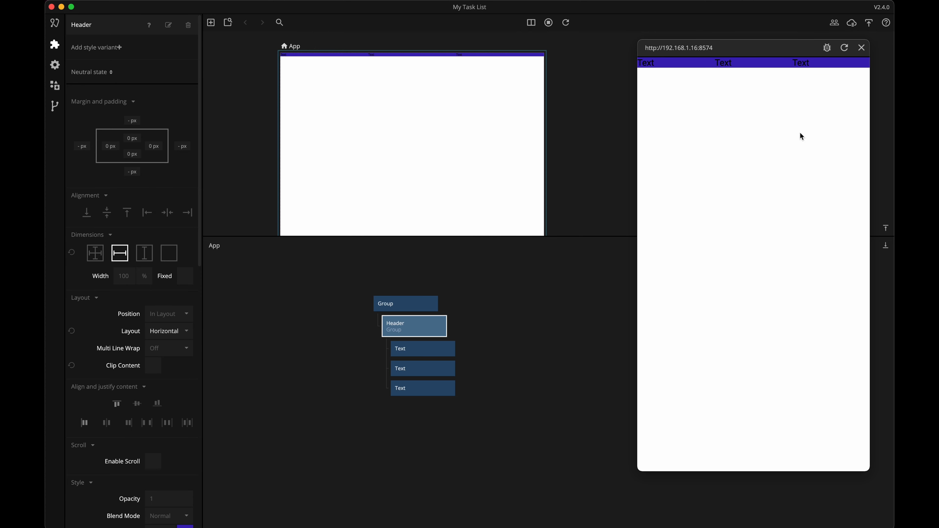
- Set the dimensions of all three Text nodes in Header to fit their content in width and height
click(420, 350)
click(177, 255)
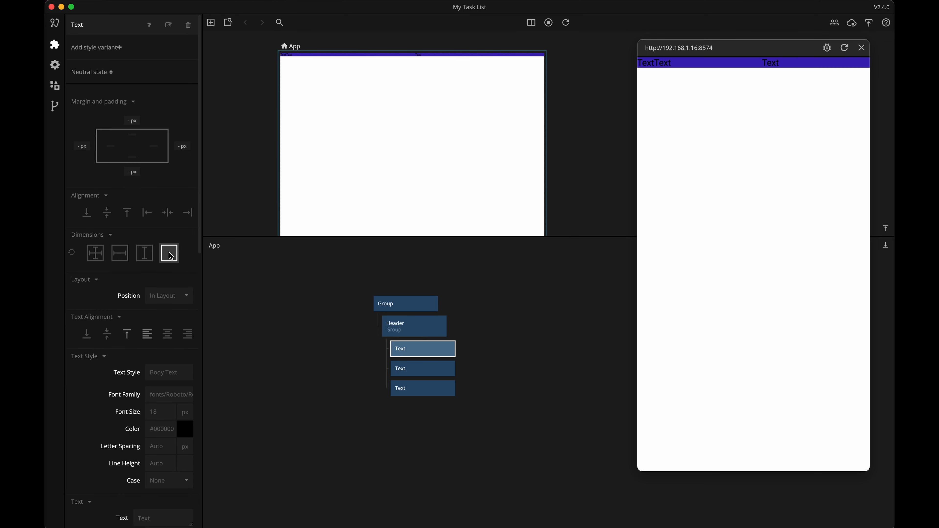
click(423, 370)
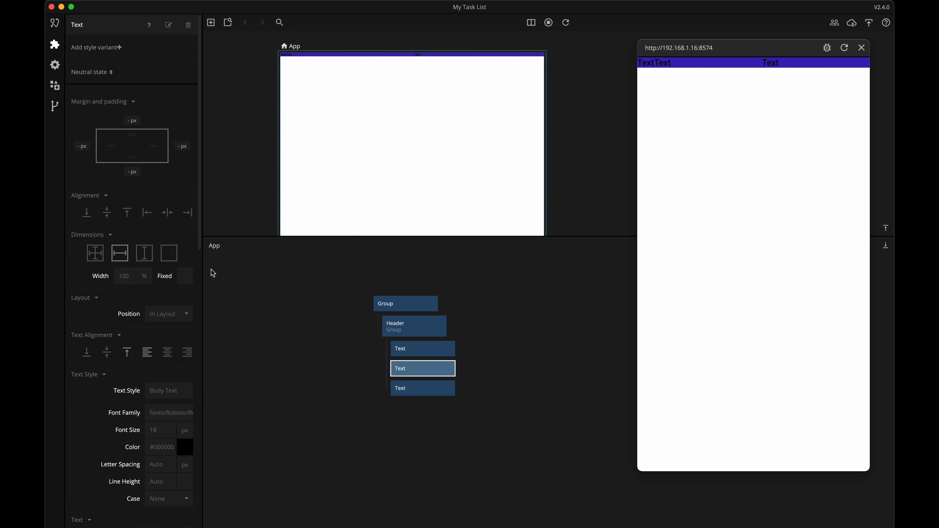
click(169, 253)
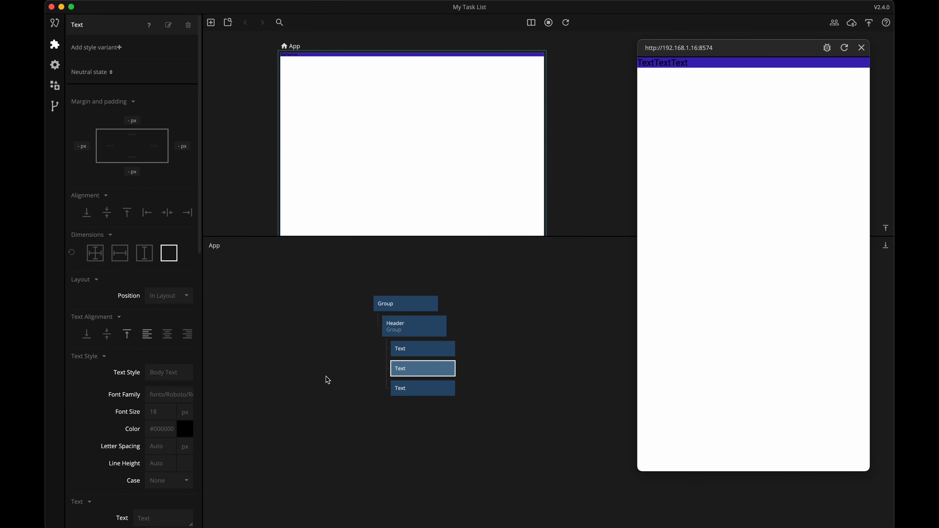
click(422, 389)
click(169, 253)
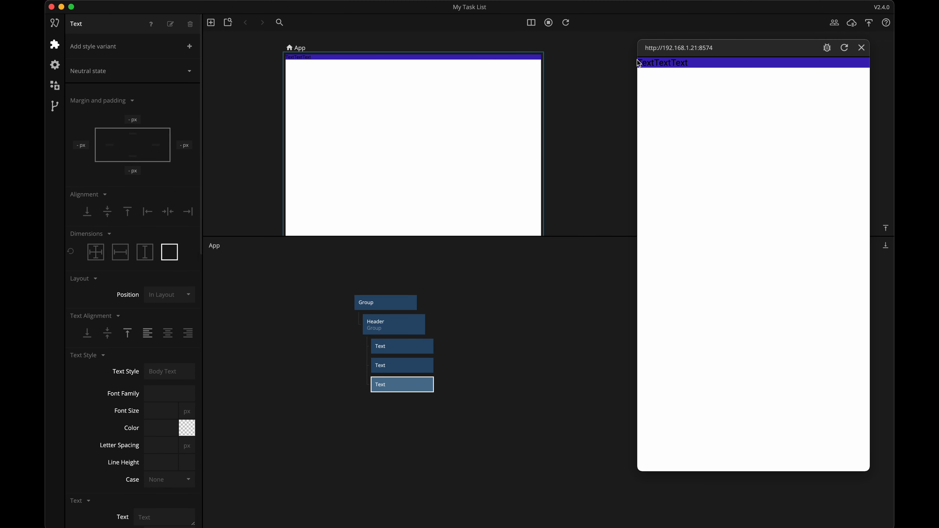
- Set the Header group's padding to 20 px on all four sides and reset its layout to the default Vertical
click(397, 326)
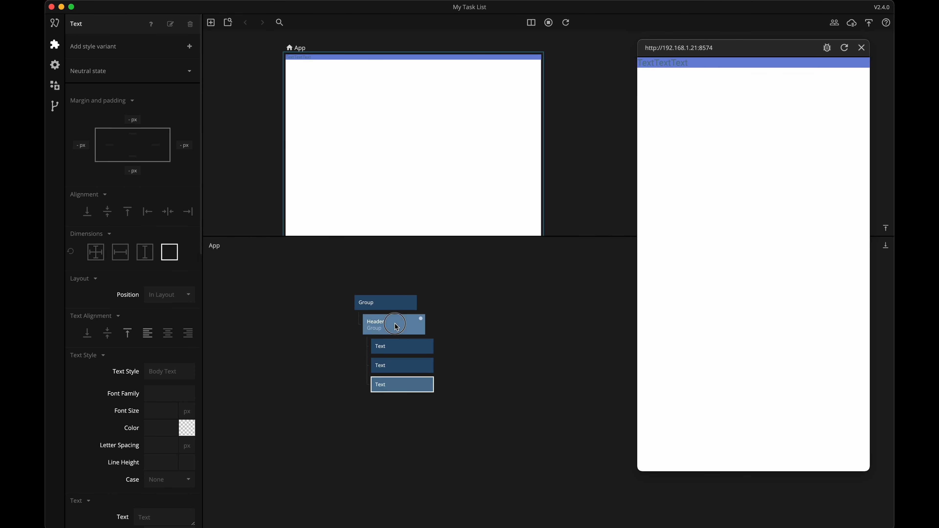
click(129, 139)
text(20)
key(Return)
click(106, 144)
text(20)
key(Return)
click(156, 144)
text(2)
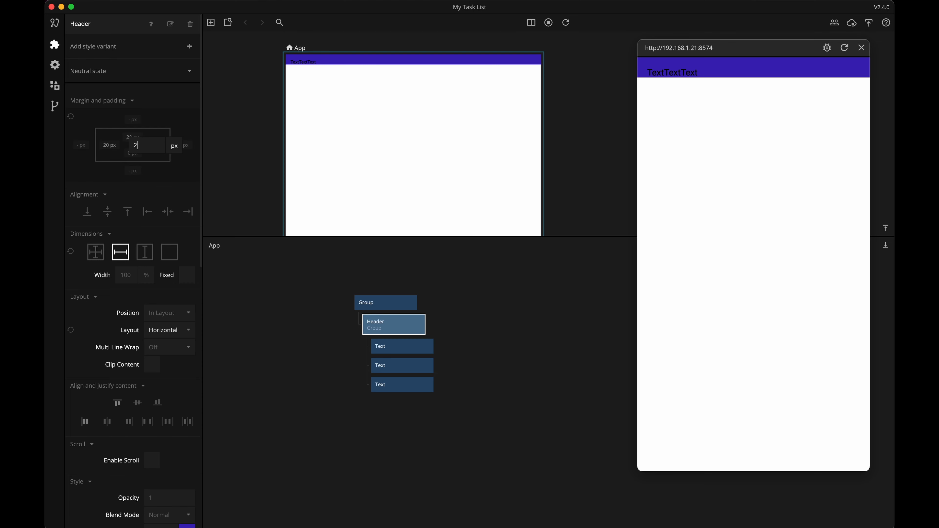
text(0)
key(Return)
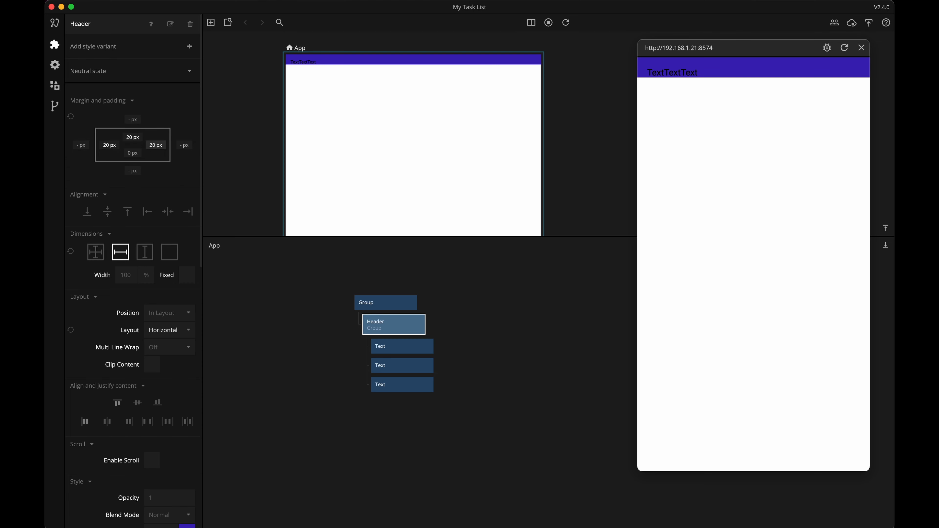
click(132, 153)
text(20)
key(Return)
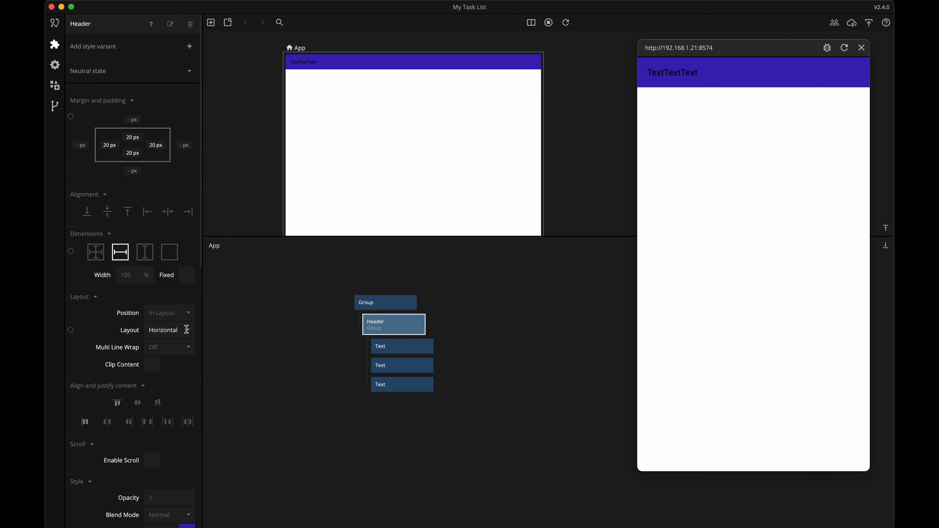
click(70, 331)
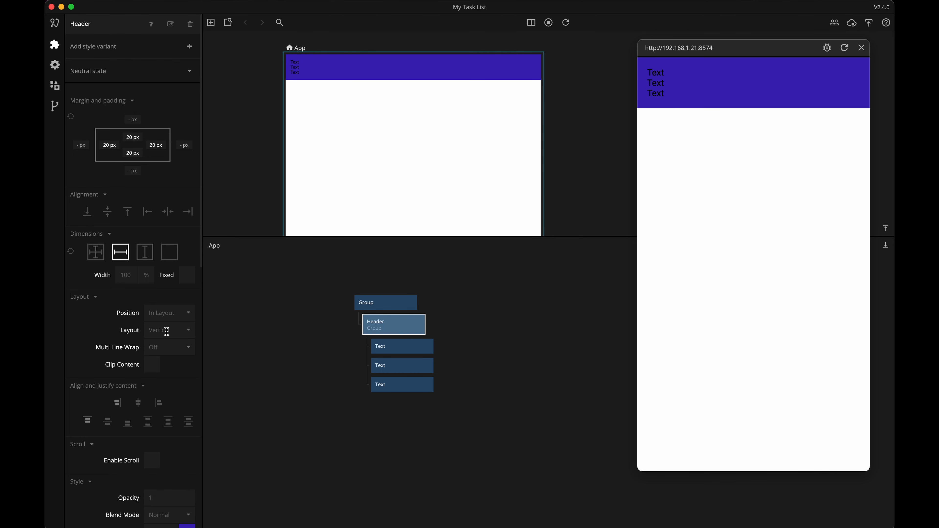
- Rename the first Text node in Header as Logo and align it to the right
click(401, 348)
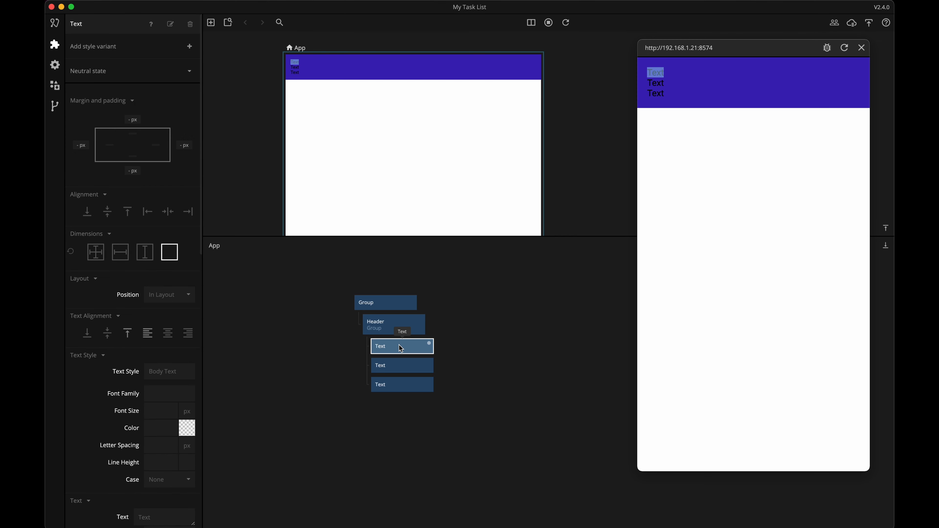
click(169, 24)
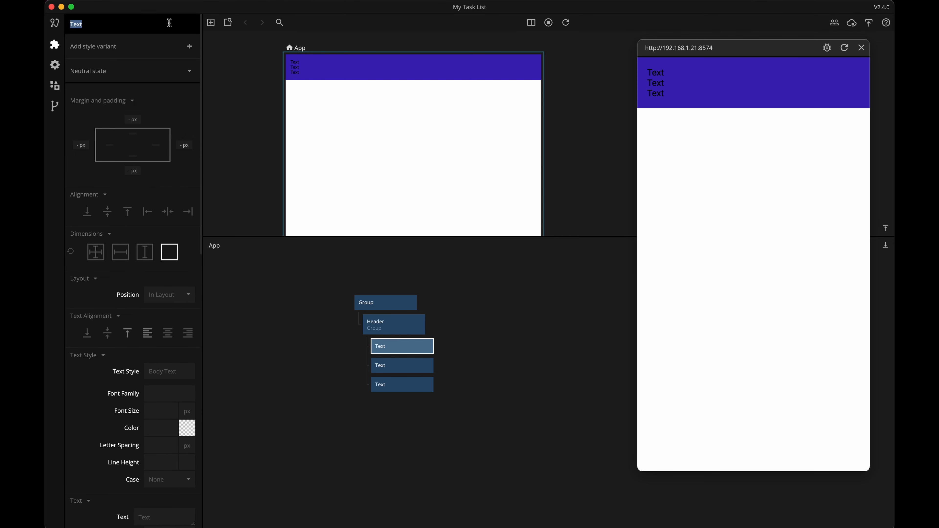
text(Logo)
key(Return)
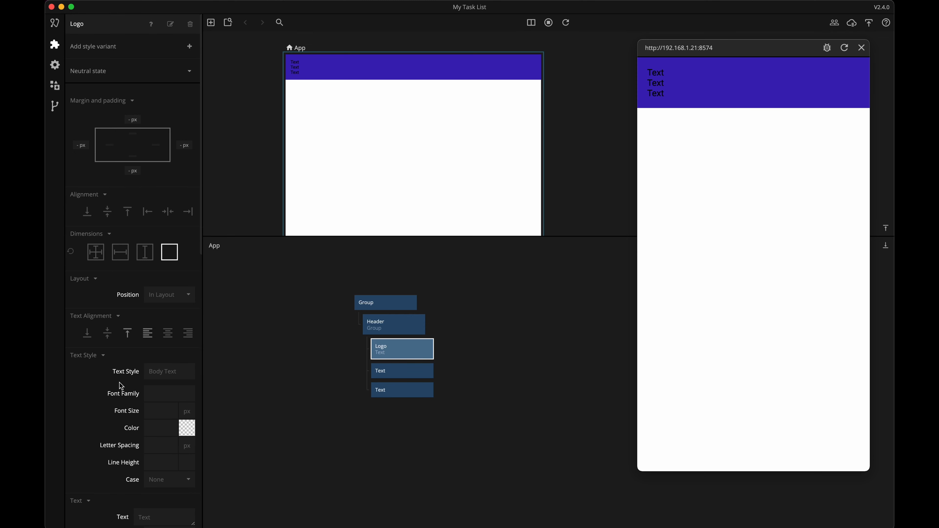
click(188, 212)
- Style the Logo text with the Roboto-Medium font, a font size of 16 px and the color #FFFFFF
click(161, 393)
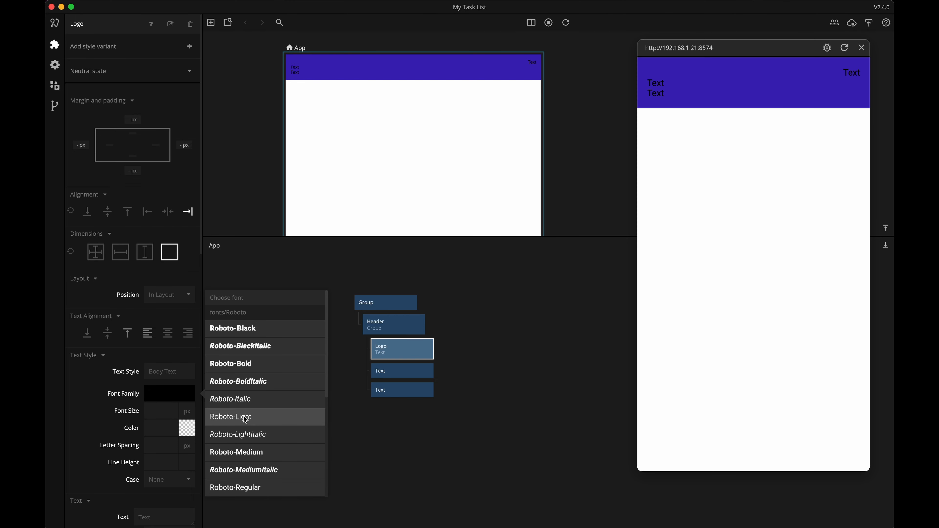
click(227, 453)
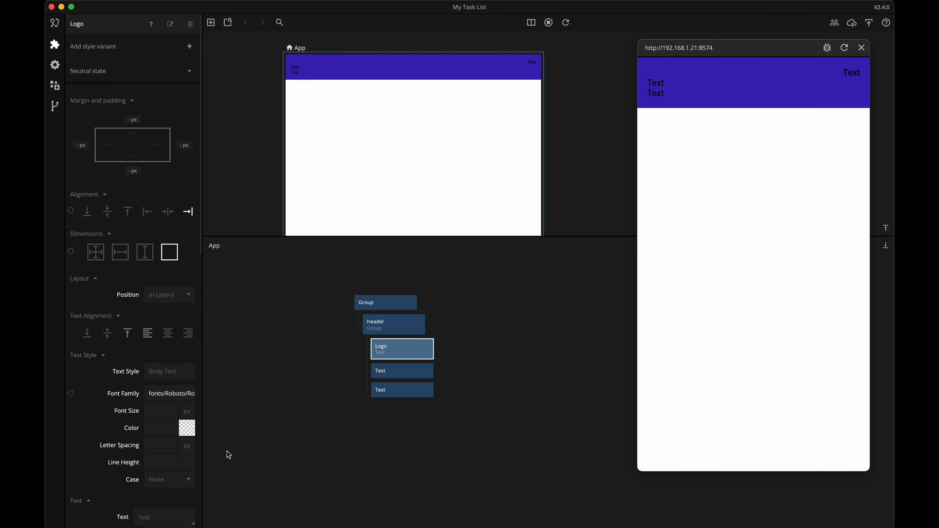
click(161, 412)
text(16)
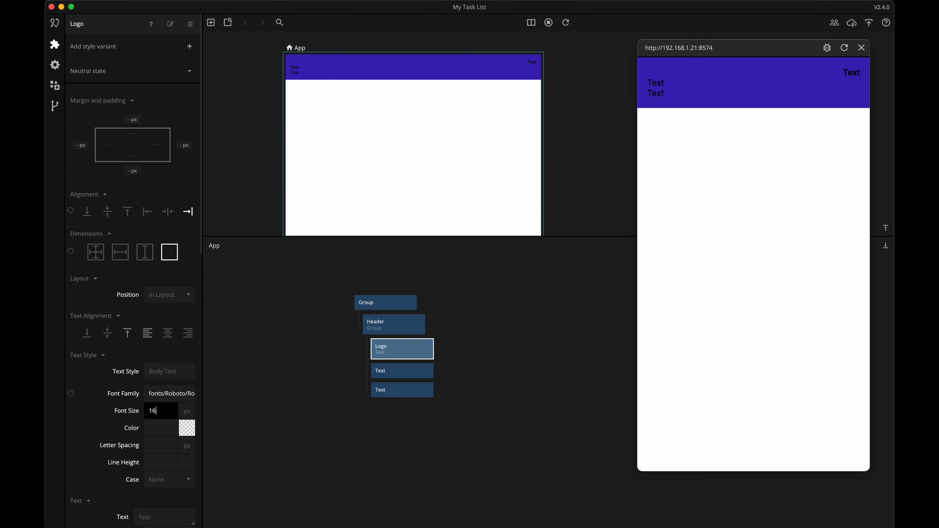
click(152, 429)
click(228, 509)
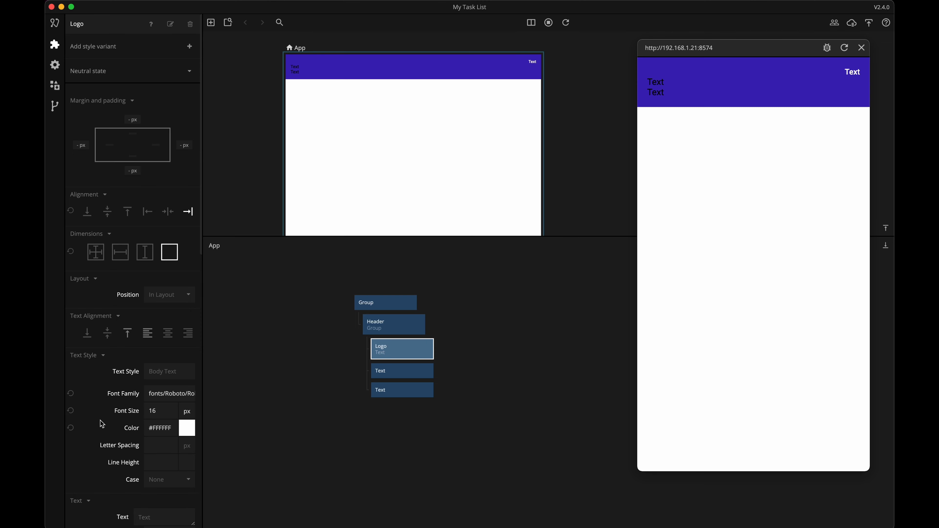
- Set the Logo node's text to "My Task List" and its case to Uppercase
scroll(143, 422, down, 3)
drag(160, 459, 134, 458)
text(My Task List)
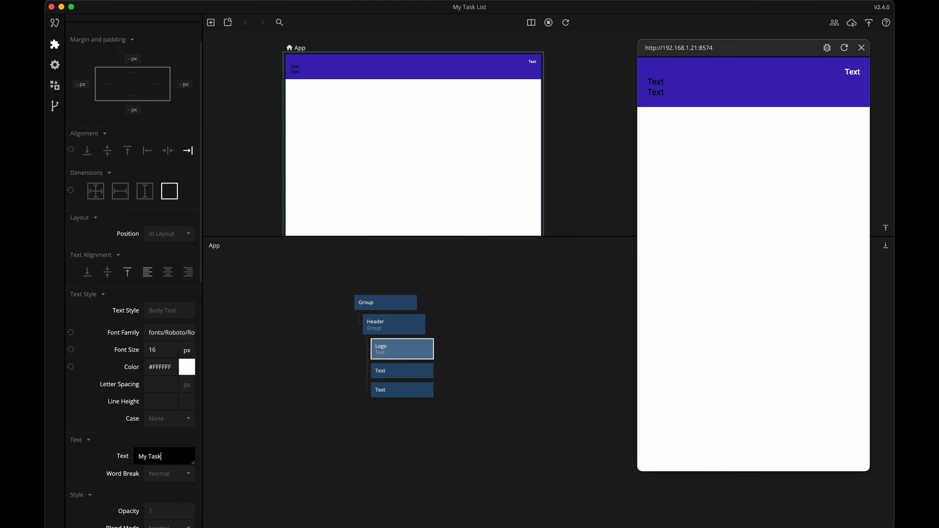
click(103, 457)
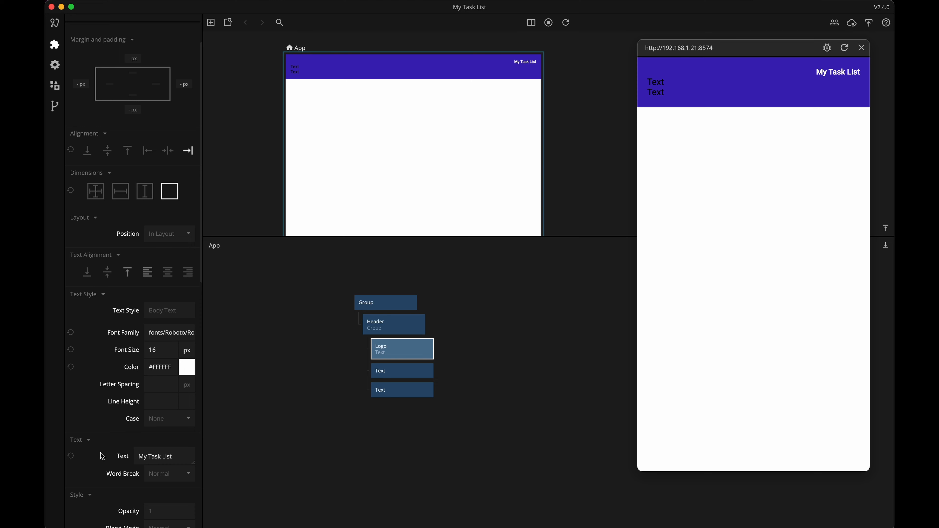
click(166, 419)
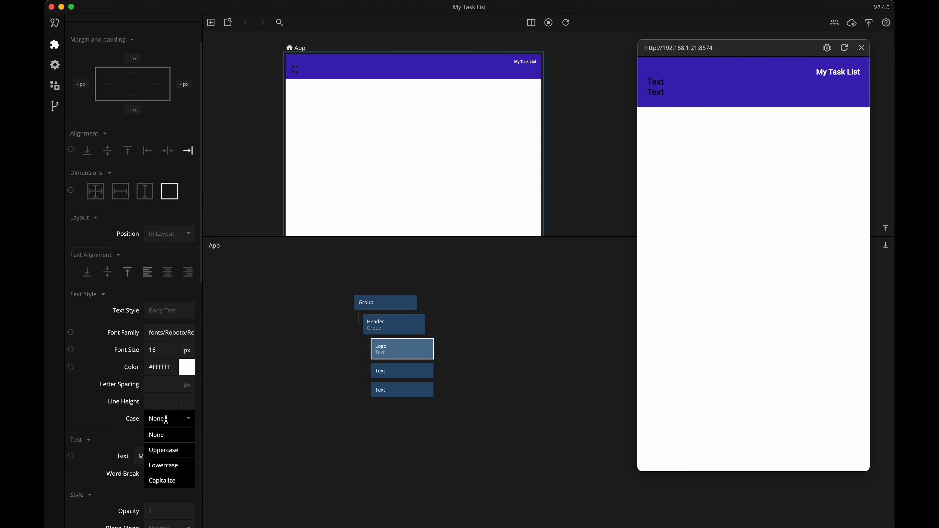
click(167, 451)
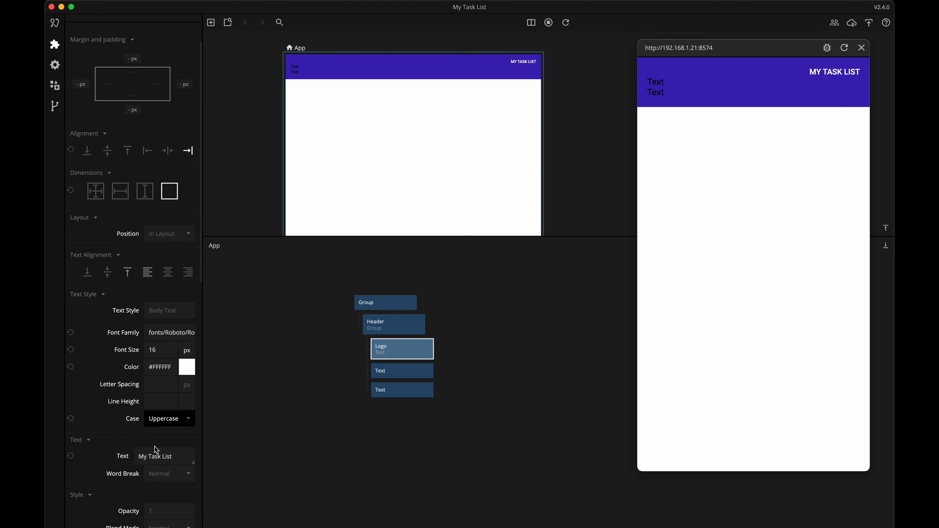
- Rename the second text node in Header, directly below Logo, as "Number of tasks left"
click(400, 369)
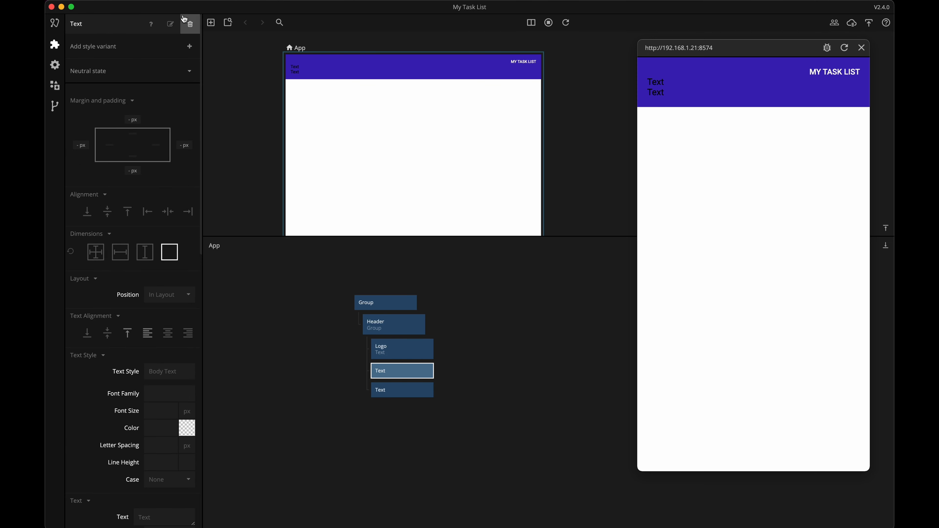
click(171, 20)
text(N)
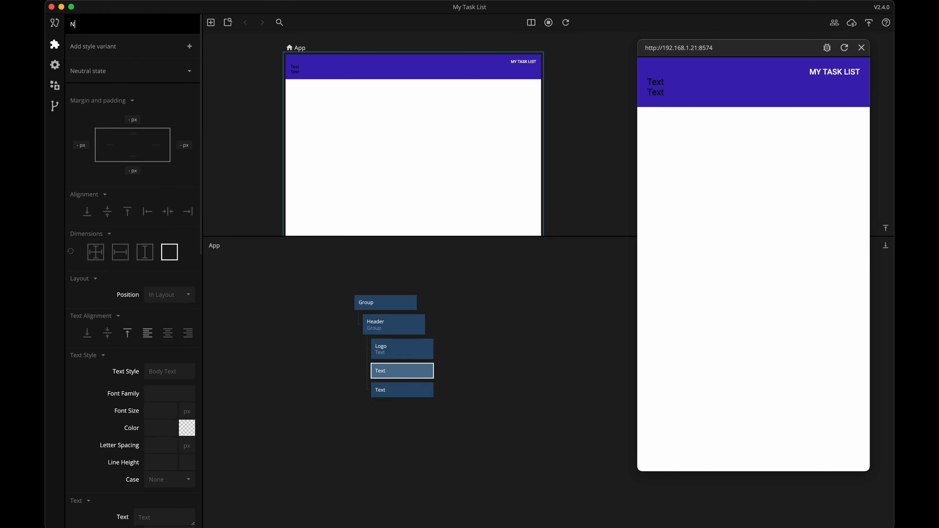
text(umber of tasks left)
key(Return)
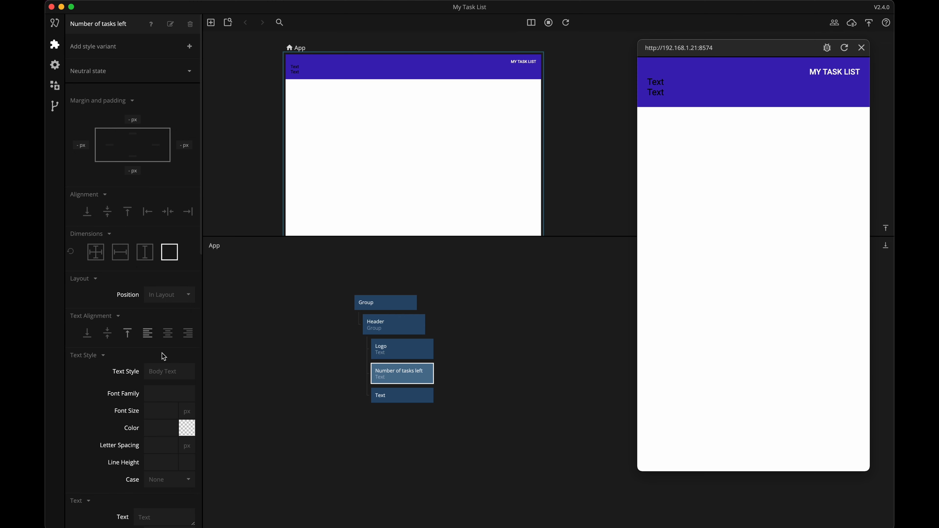
- Style the "Number of tasks left" text with the Roboto-Bold font, the color #FFFFFF and a font size of 148 px
click(158, 393)
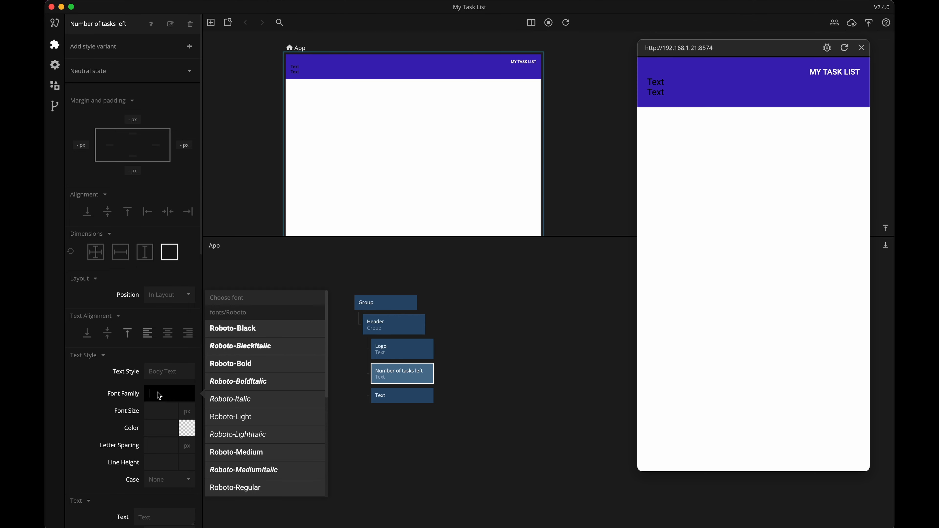
click(264, 364)
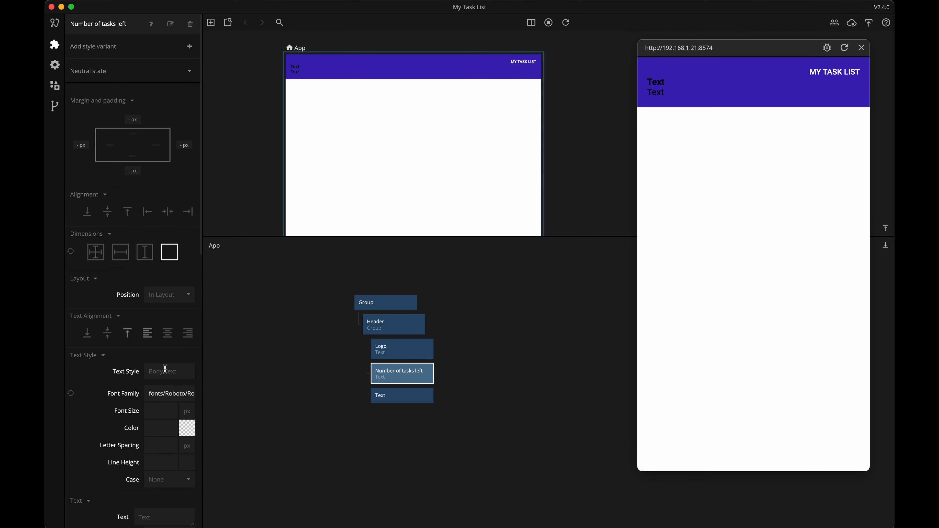
click(167, 428)
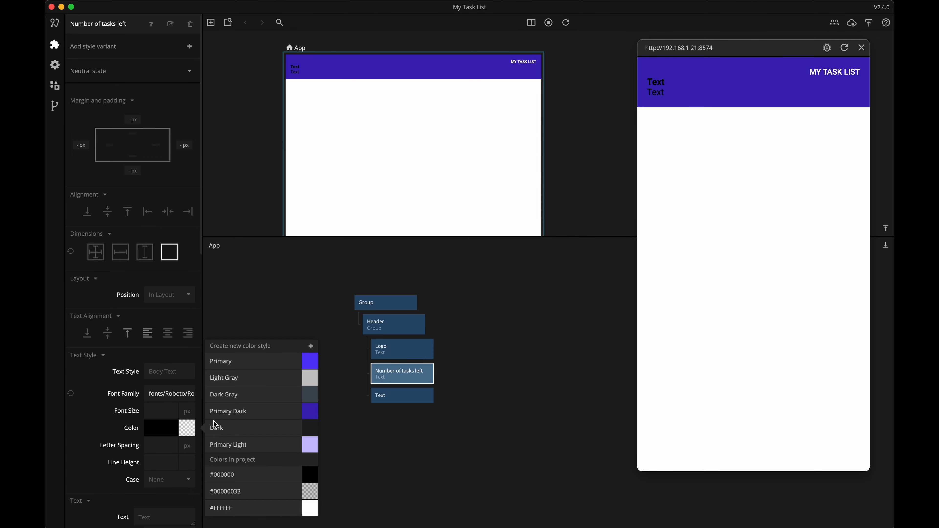
click(247, 508)
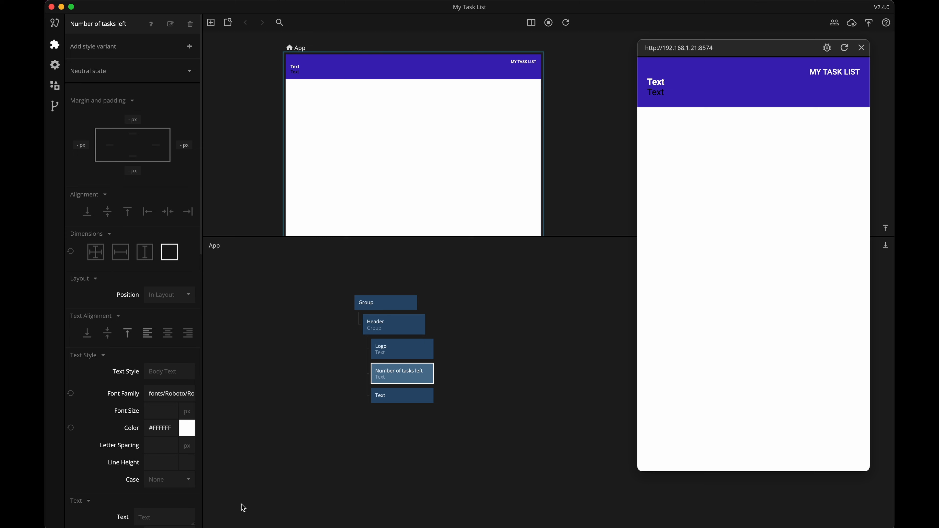
click(153, 412)
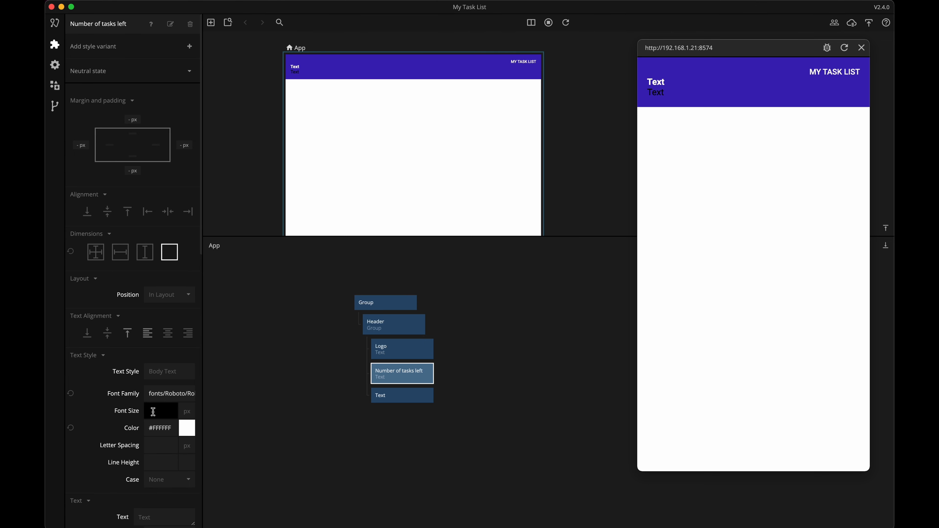
text(148)
click(102, 421)
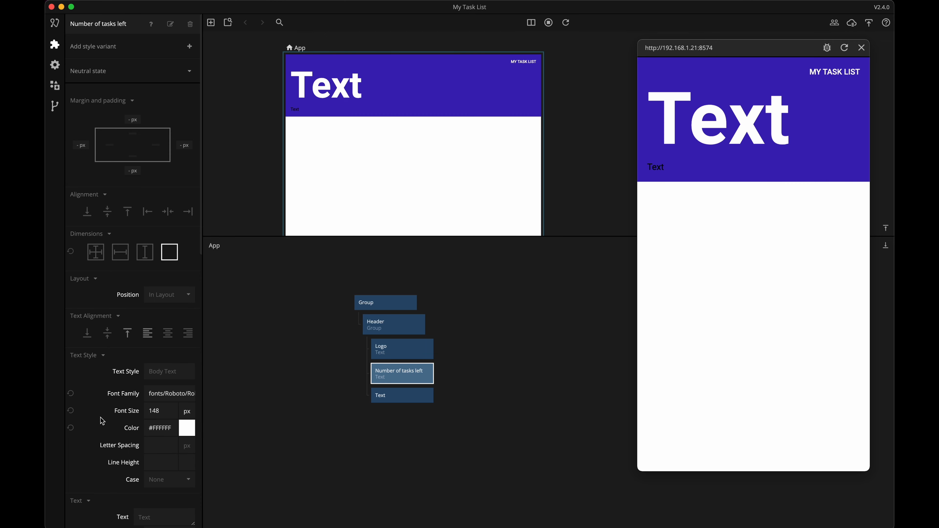
- Replace the text content of the "Number of tasks left" node with 0
click(162, 514)
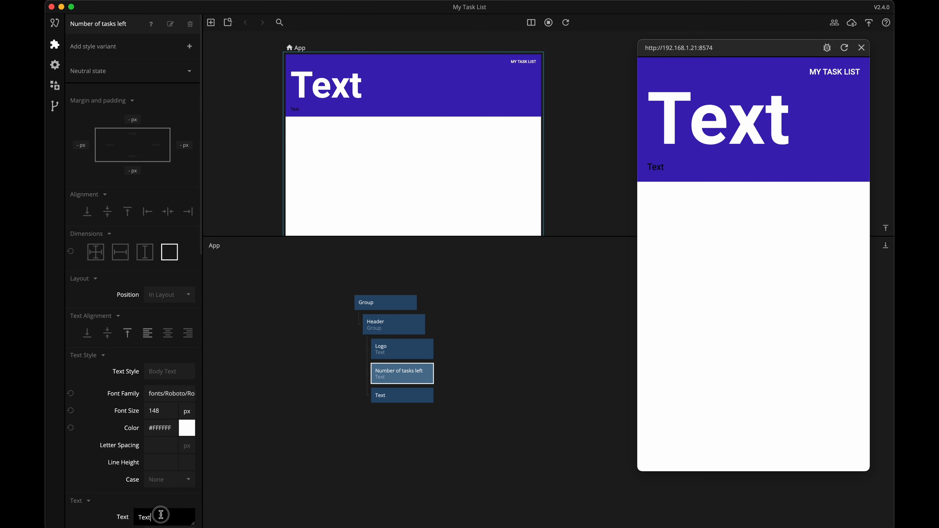
key(super+a)
text(T0)
key(Left)
key(BackSpace)
click(110, 510)
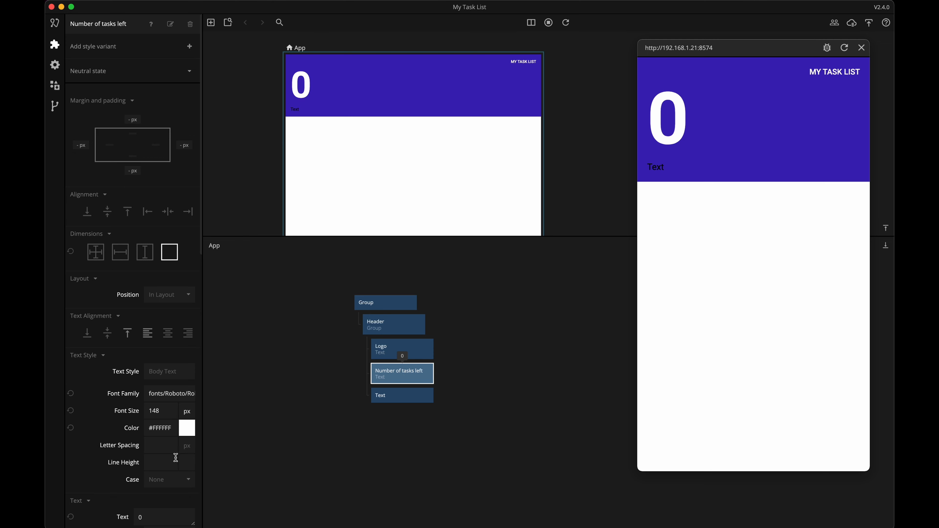
- Set the line height of the "Number of tasks left" text to 1
click(151, 464)
text(1)
key(Return)
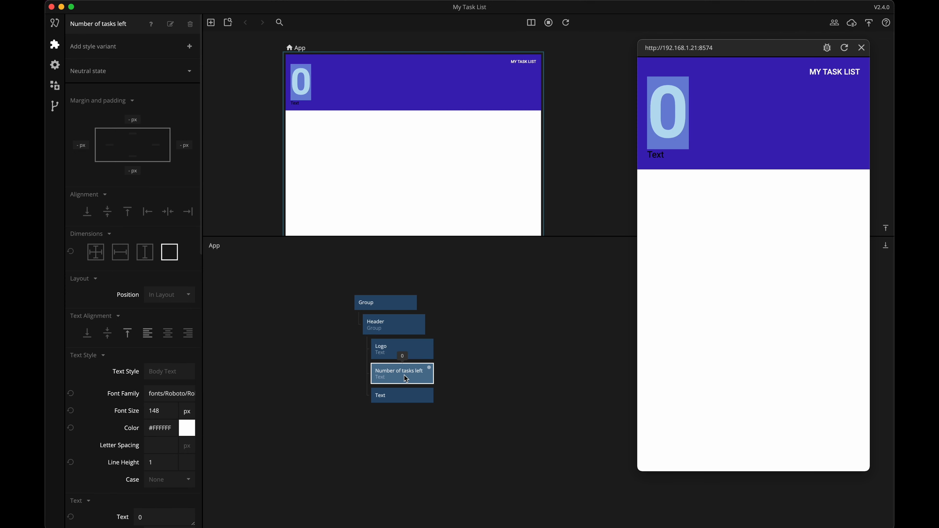
- Rename the third text node in Header as "Left To Do"
click(392, 398)
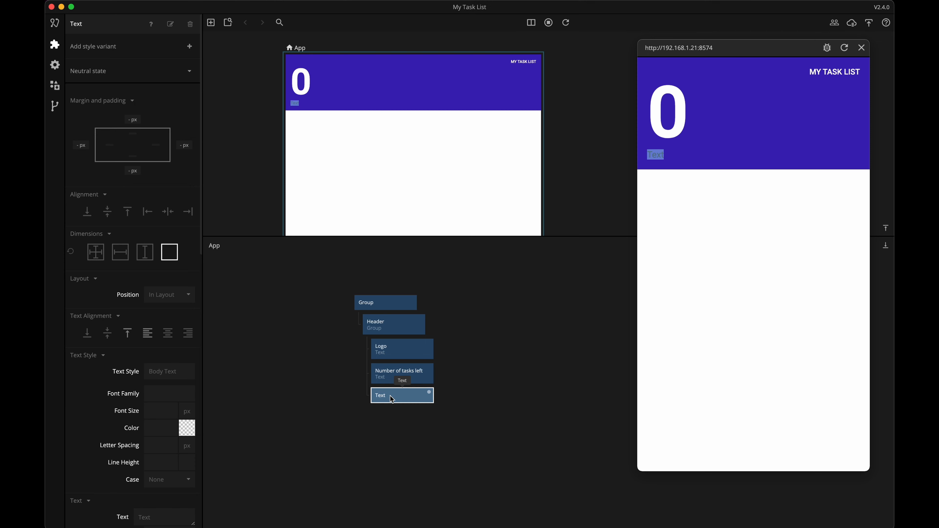
click(169, 22)
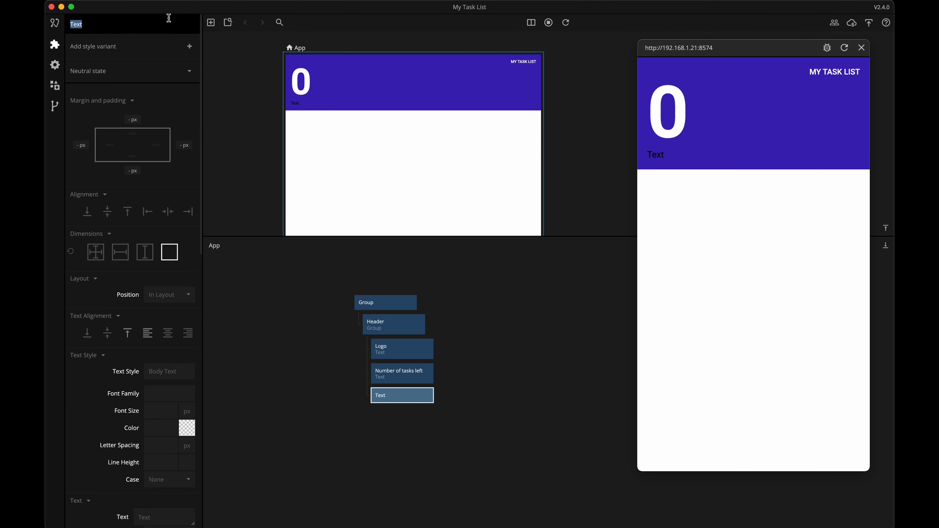
text(Left To Do)
key(Return)
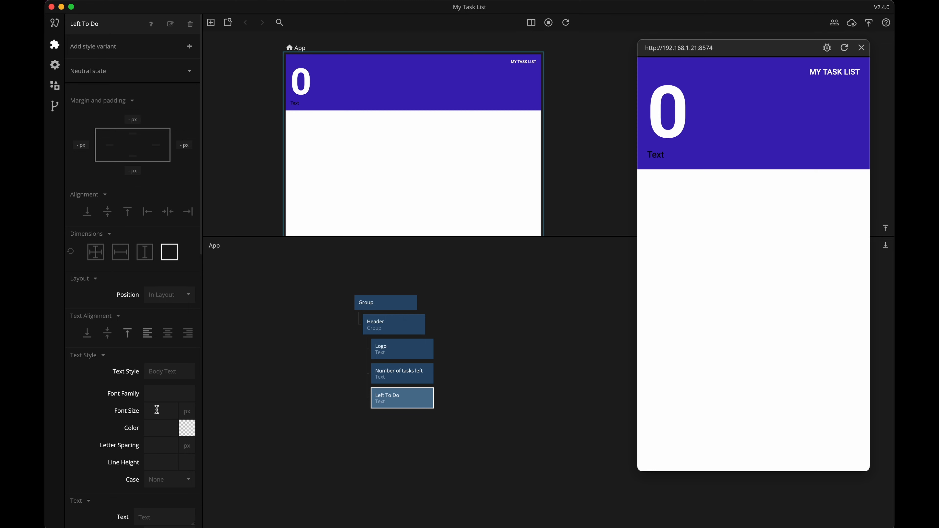
- Style the "Left To Do" text with the Roboto-Medium font, a font size of 20 px and the color #FFFFFF
click(157, 398)
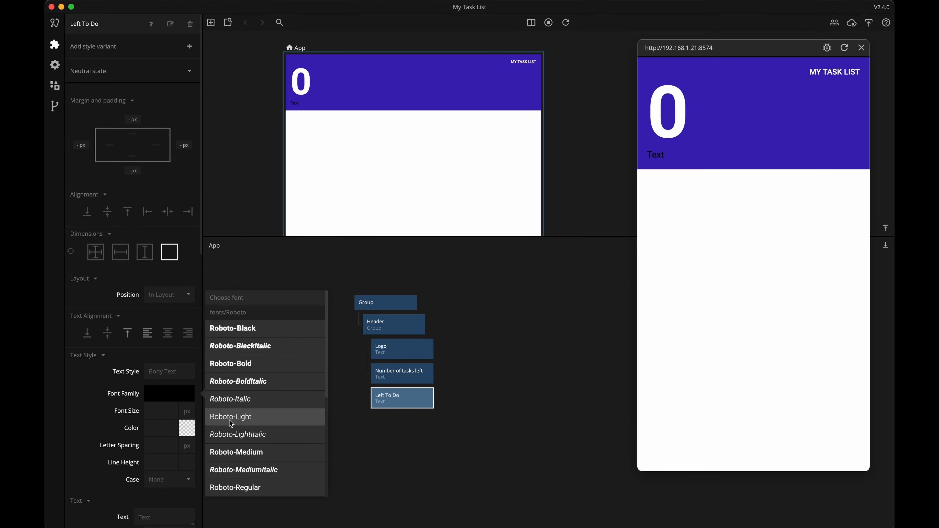
click(236, 453)
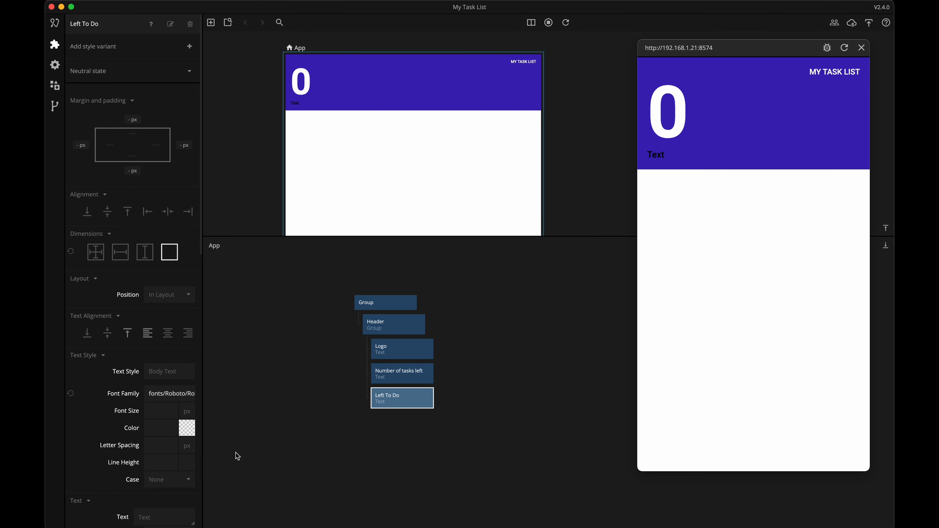
click(155, 412)
text(20)
click(157, 429)
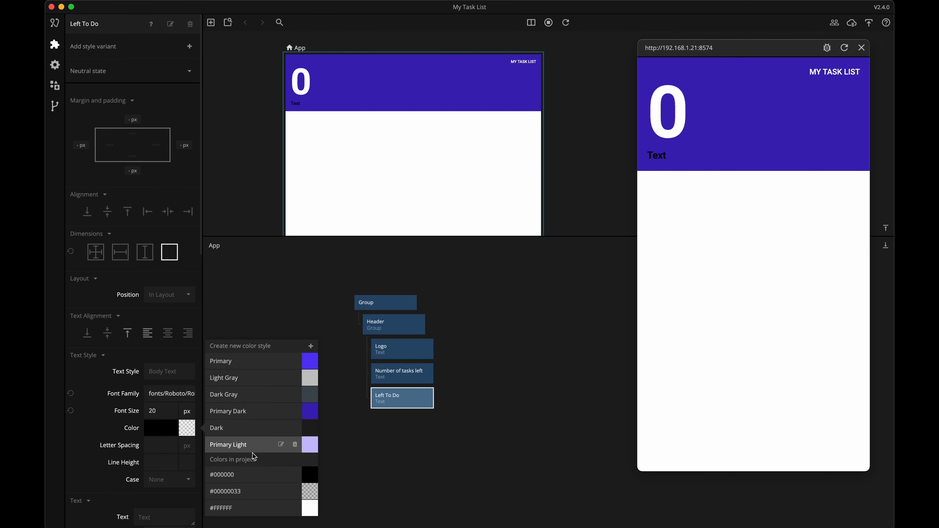
click(244, 507)
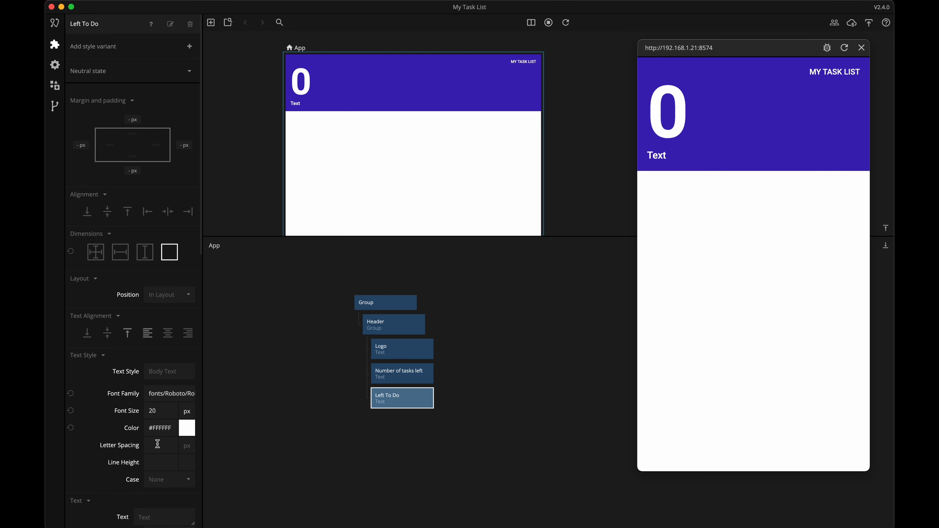
- Replace the text content of the "Left To Do" node with "Tasks left to do"
click(154, 514)
drag(153, 514, 135, 515)
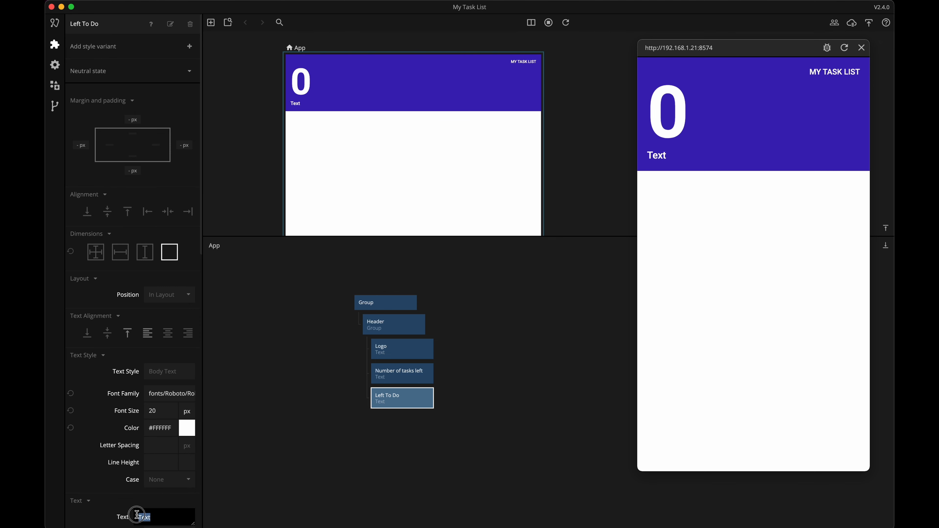
text(Tak)
key(BackSpace)
text(sks left to do)
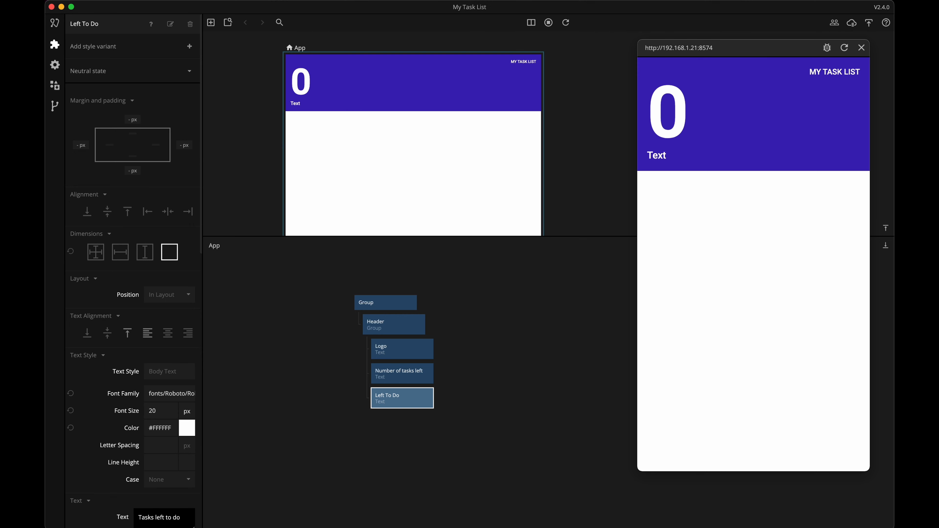
key(Return)
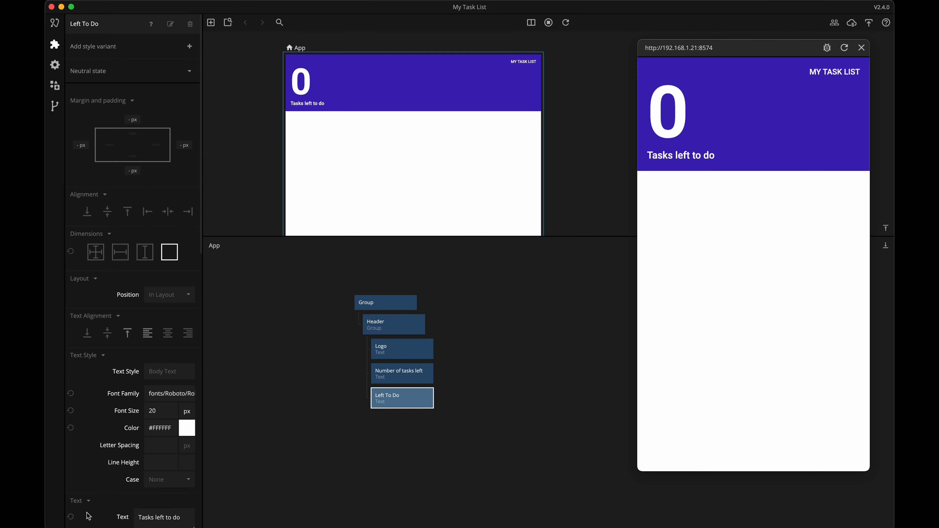
- Set the case of the "Left To Do" text to Uppercase
click(178, 478)
click(167, 511)
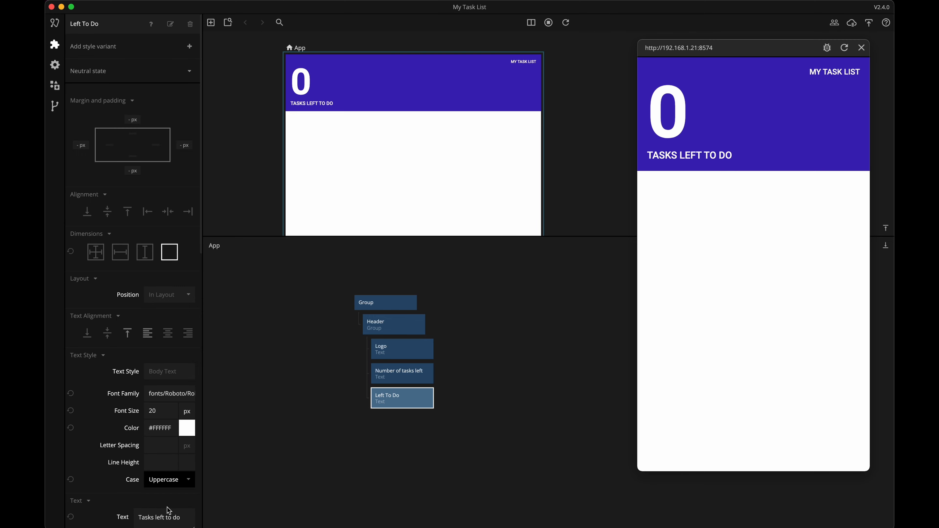
scroll(138, 476, down, 5)
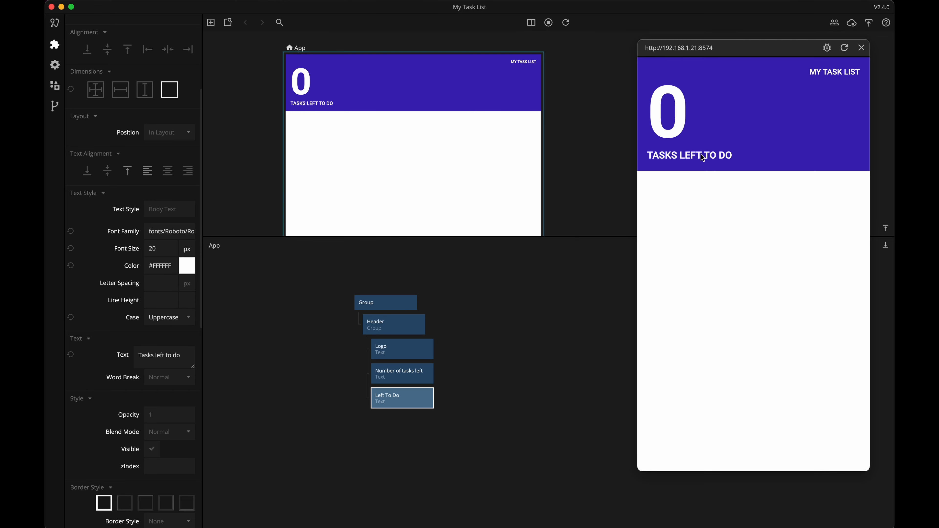
- Set the letter spacing of the "Left To Do" text to 0.5 px
click(156, 281)
text(0.5)
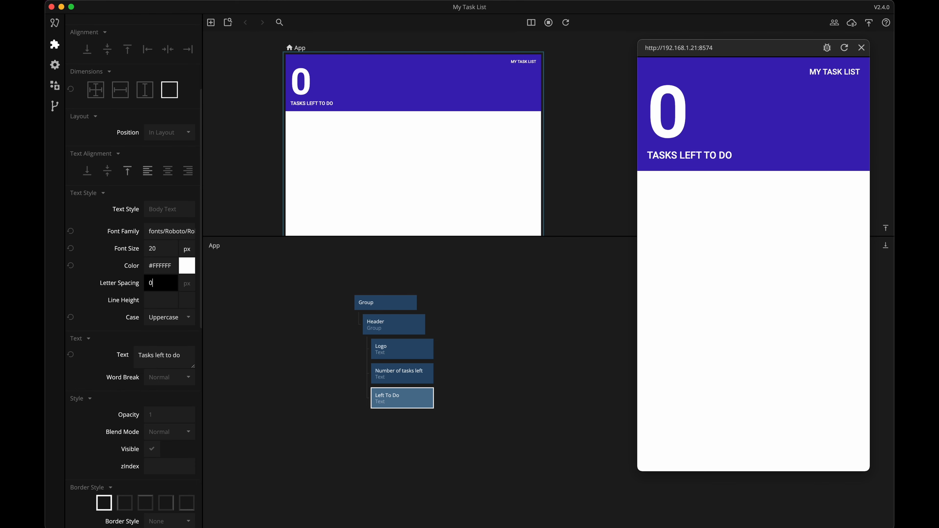
click(93, 286)
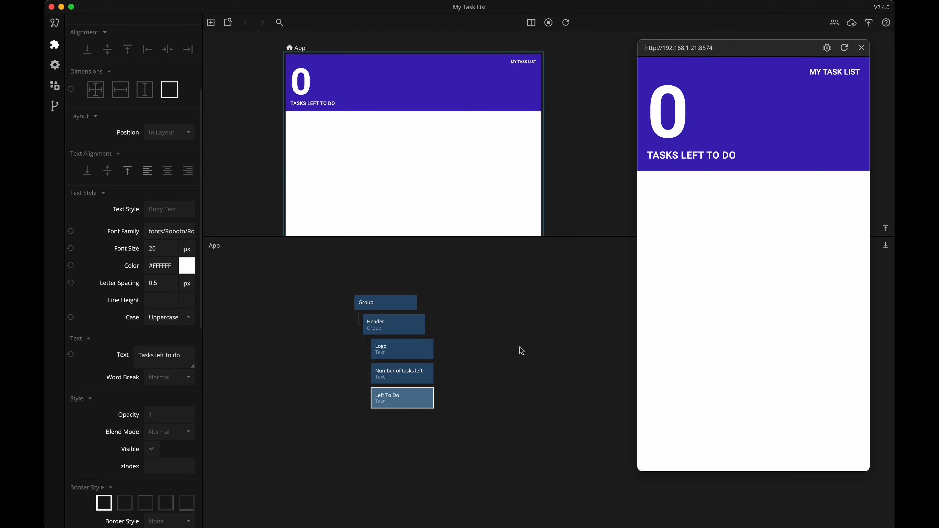
click(502, 344)
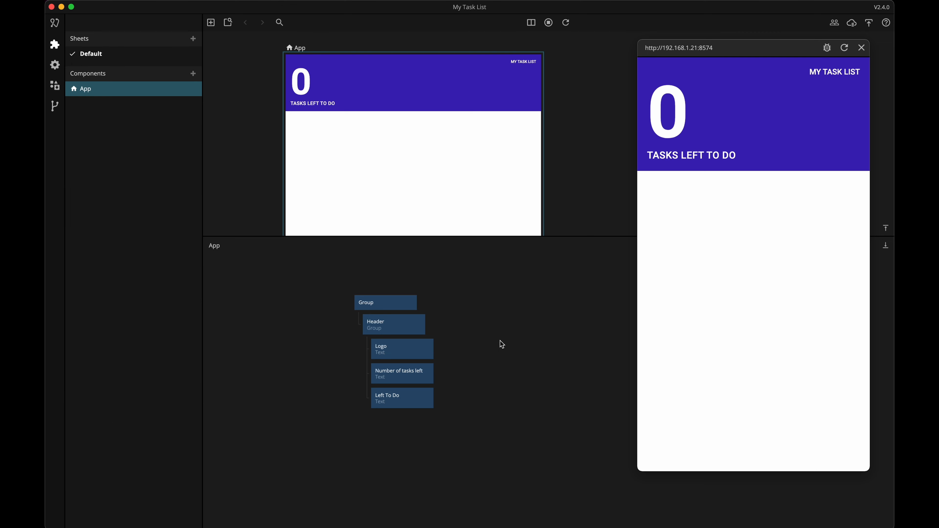
- Set the layout position of the Header group to Sticky
click(409, 327)
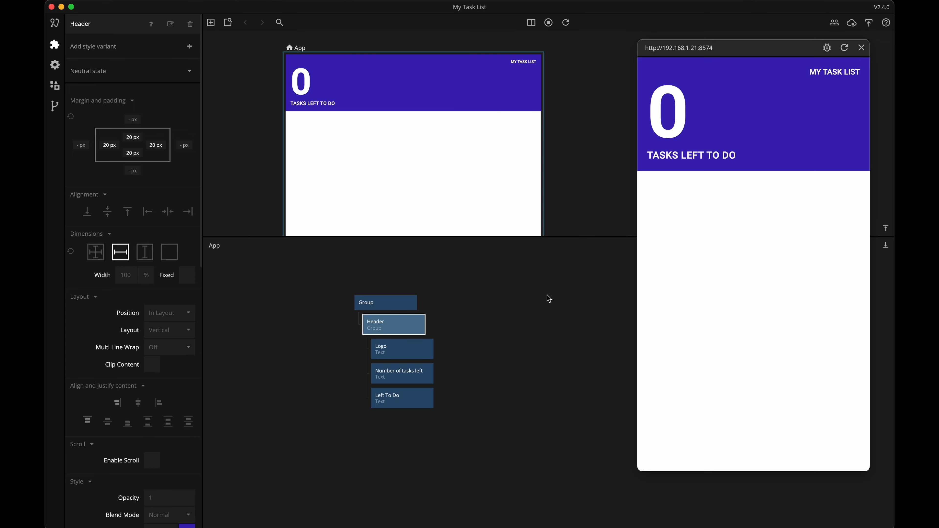
click(191, 316)
click(178, 361)
click(315, 323)
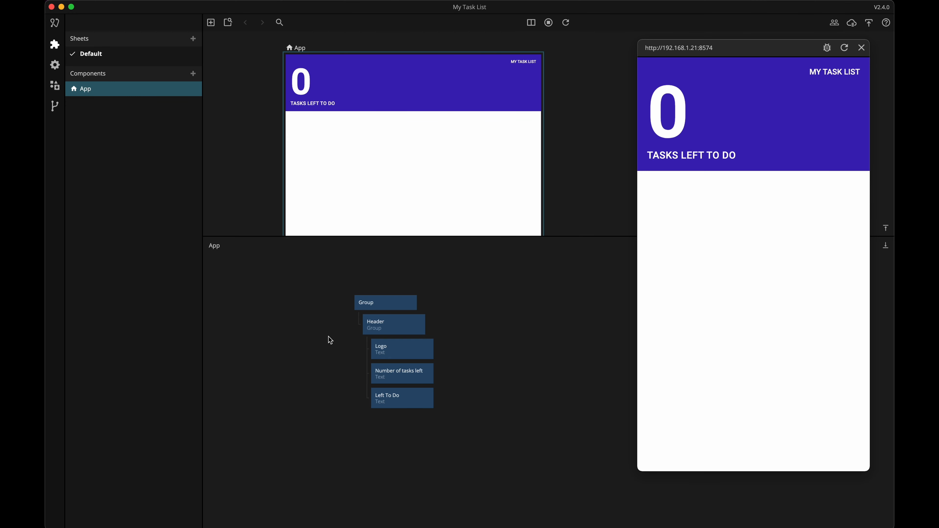
- Create a visual component named "Header" and delete its default Group node
click(193, 75)
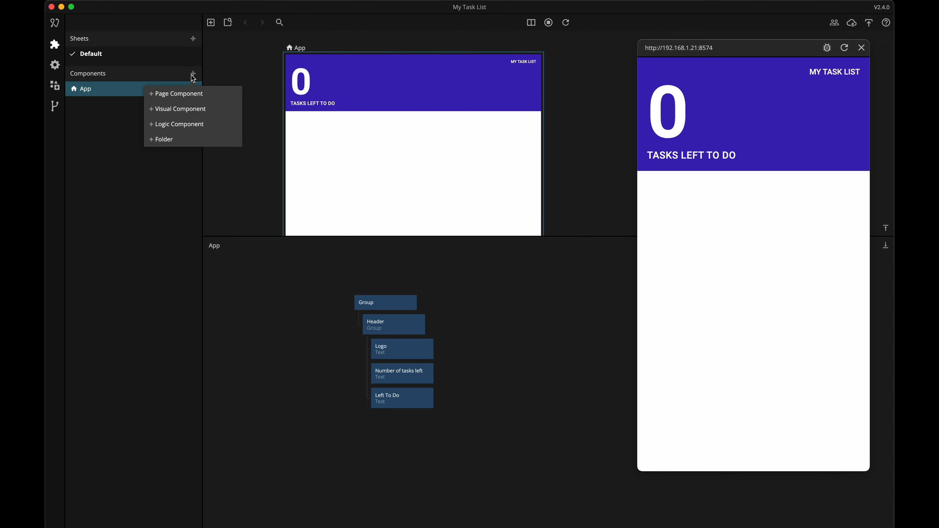
click(180, 109)
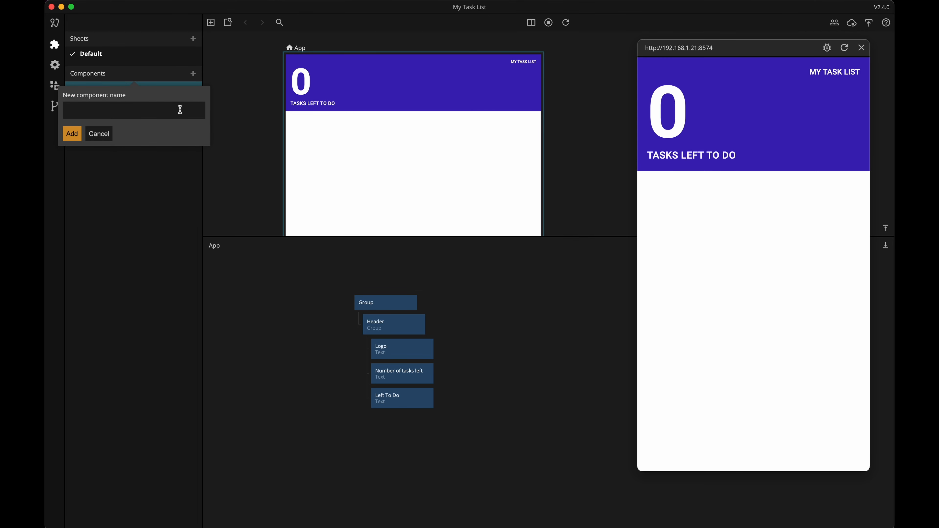
text(Header)
key(Return)
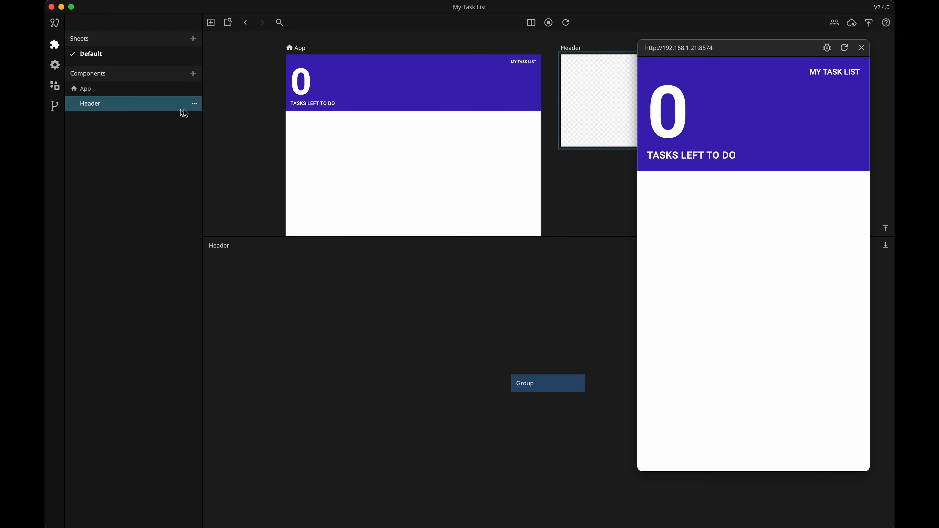
click(549, 385)
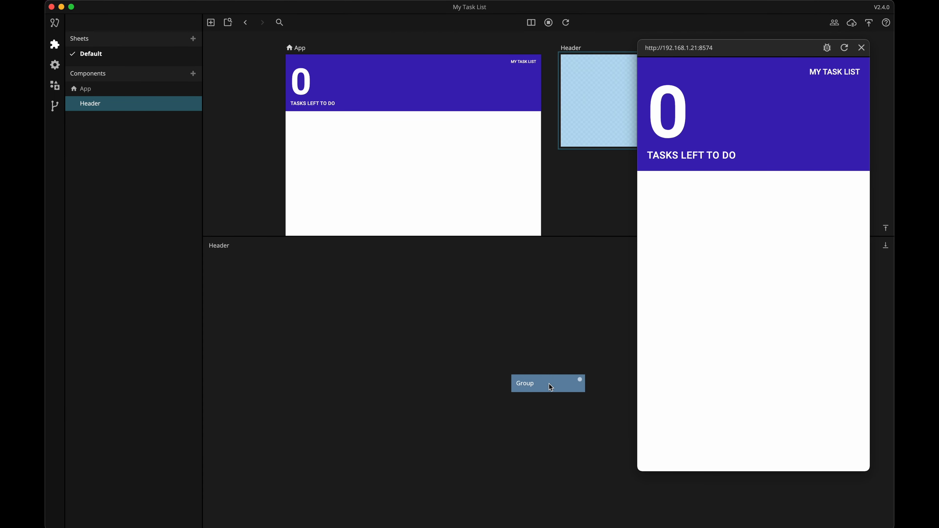
key(BackSpace)
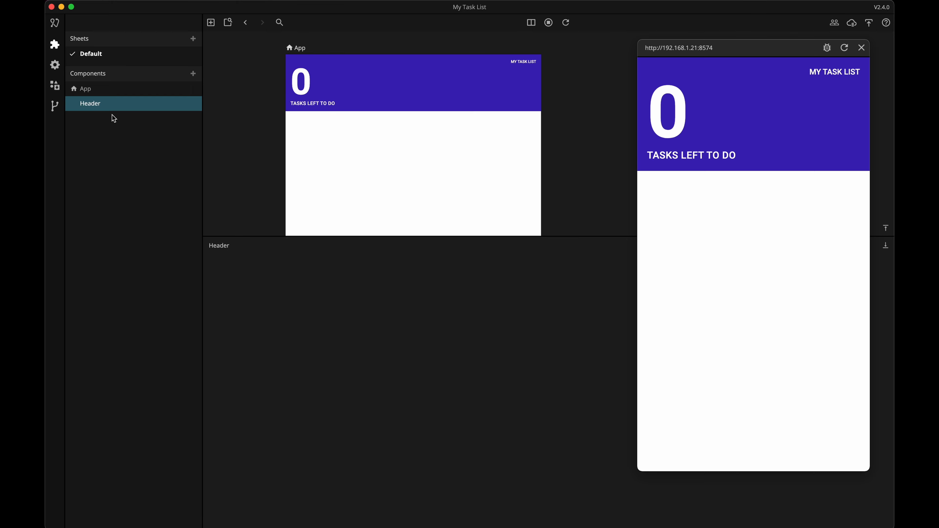
- Move the Header group with its three text nodes from App into the Header component, and reopen App
click(91, 91)
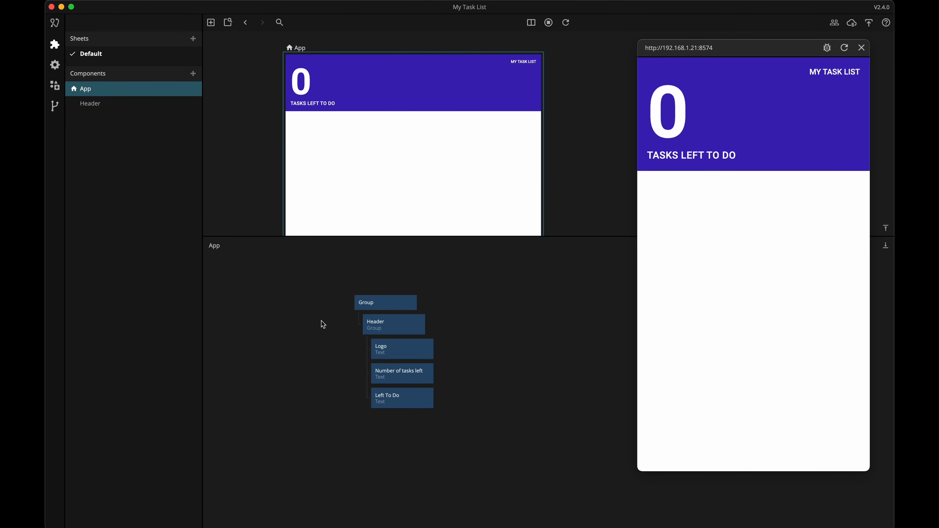
drag(321, 321, 482, 461)
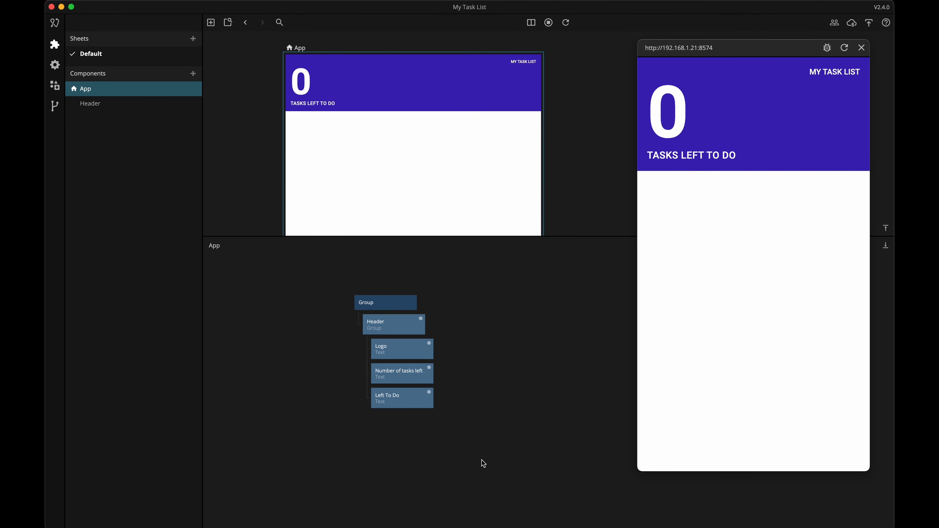
key(super+c)
click(502, 414)
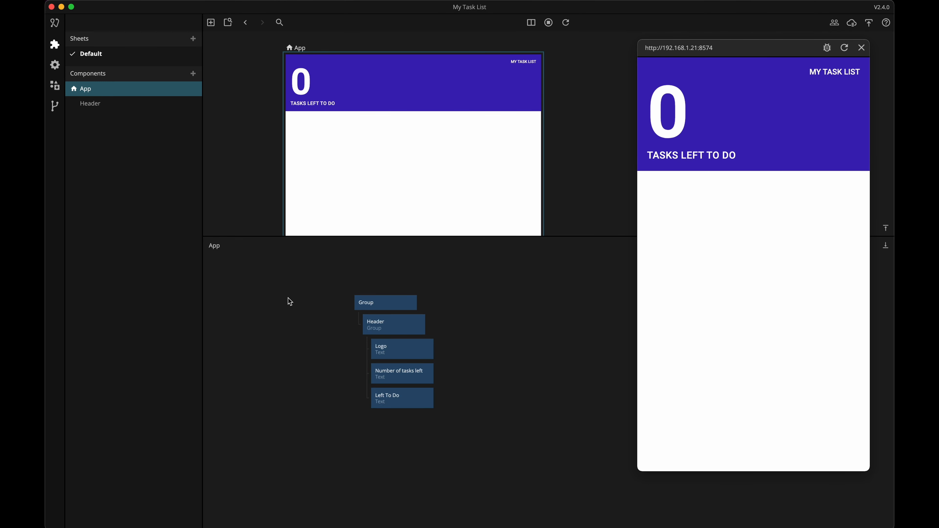
click(305, 328)
drag(305, 328, 493, 463)
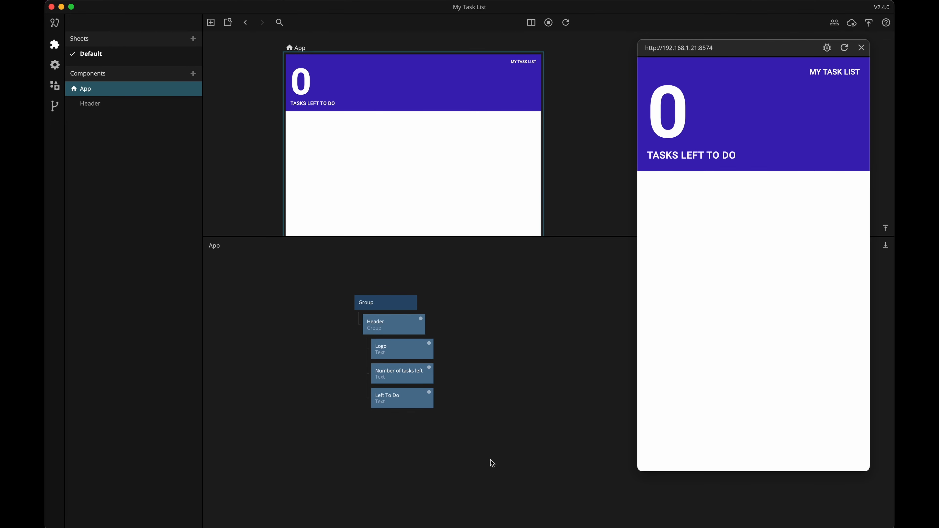
key(super+x)
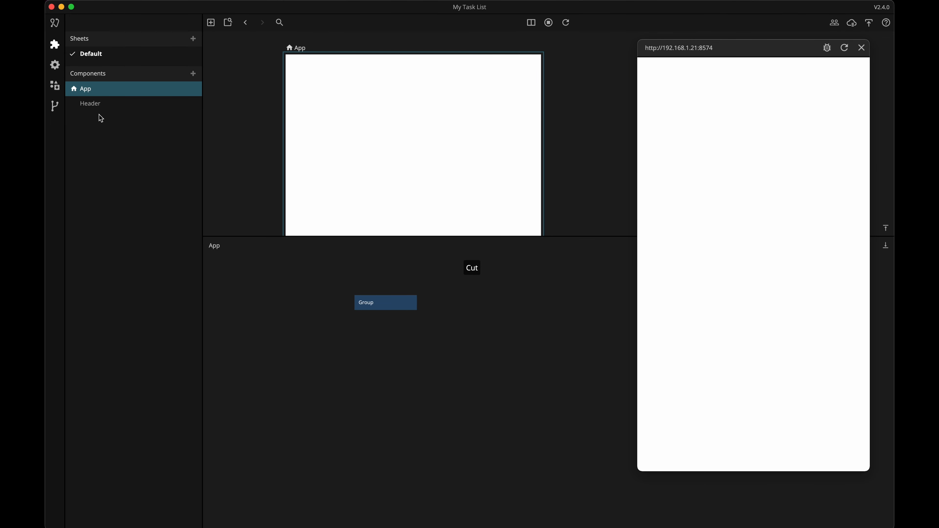
click(95, 107)
click(393, 298)
key(super+v)
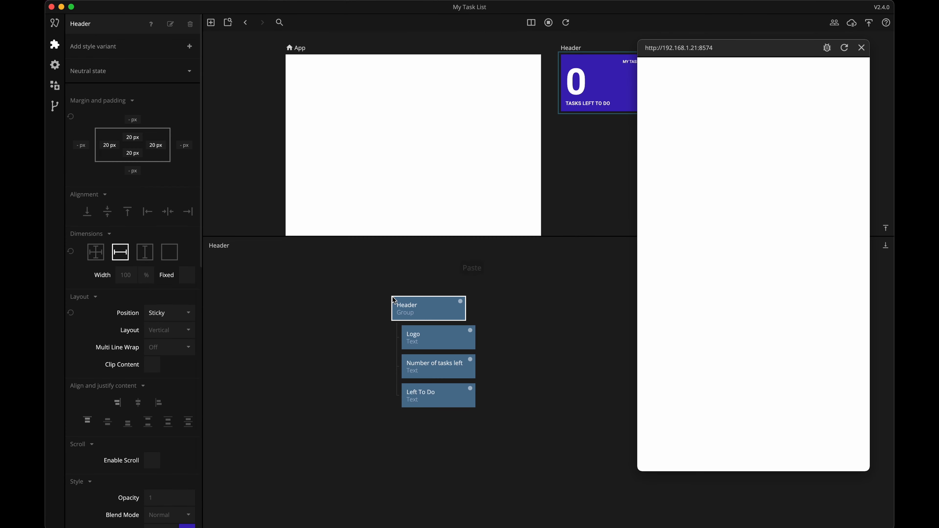
click(326, 302)
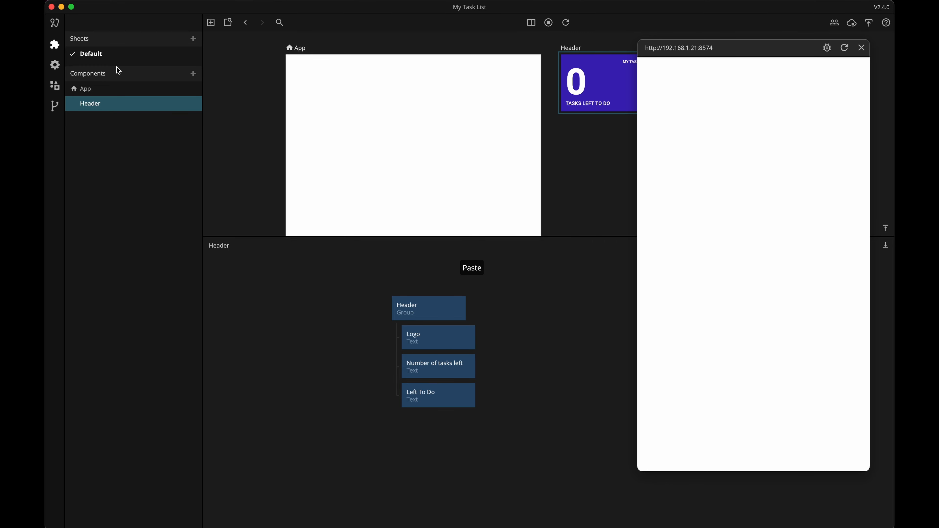
click(93, 90)
drag(92, 107, 397, 310)
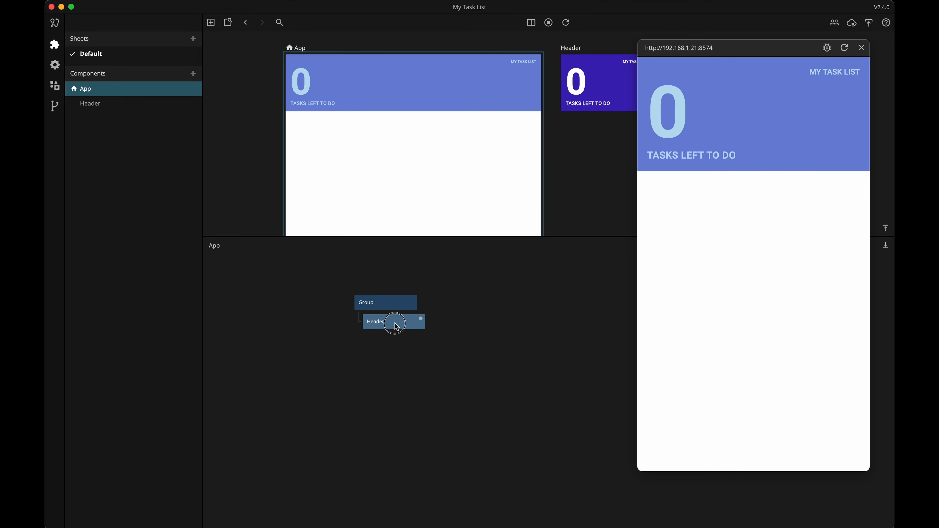
click(396, 326)
key(Delete)
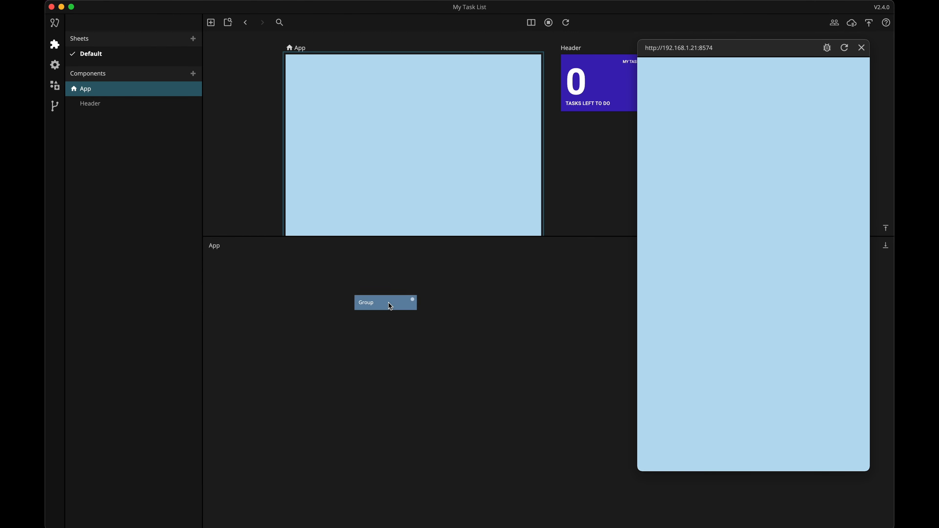
- Add the Header project component as a child of the root Group in App
click(390, 307)
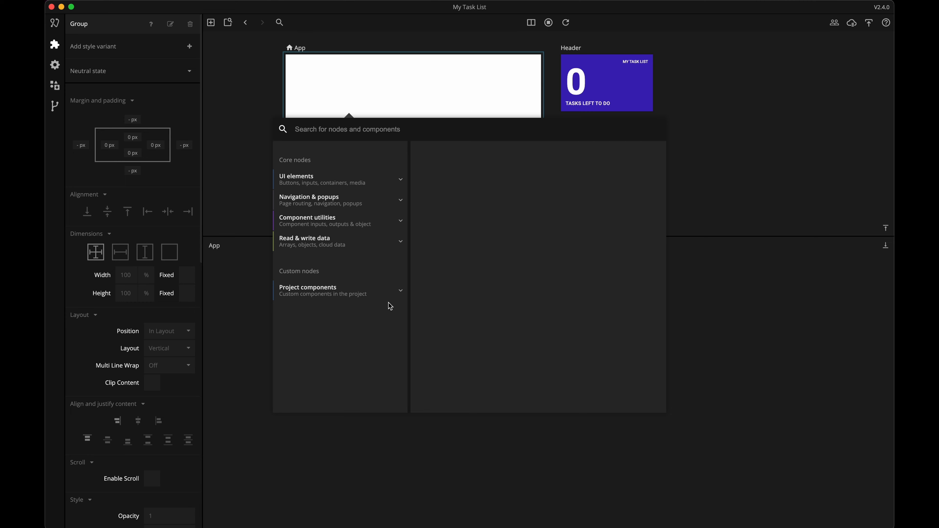
click(369, 294)
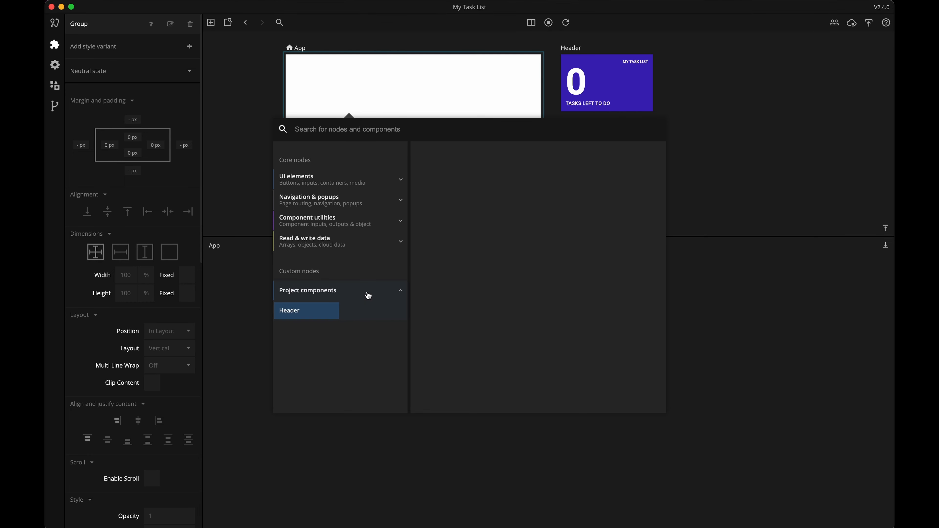
click(308, 314)
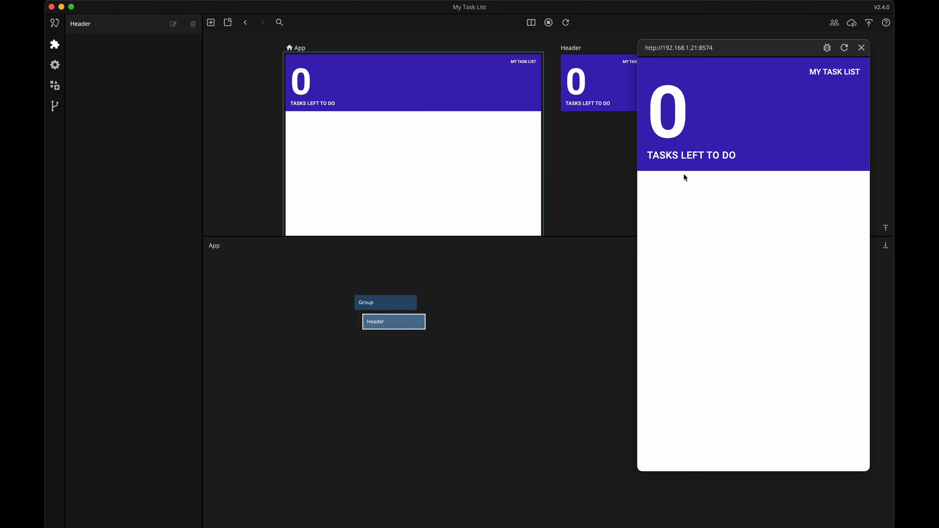
- Add a Group node under the root Group in App and rename it "Content Group"
click(390, 306)
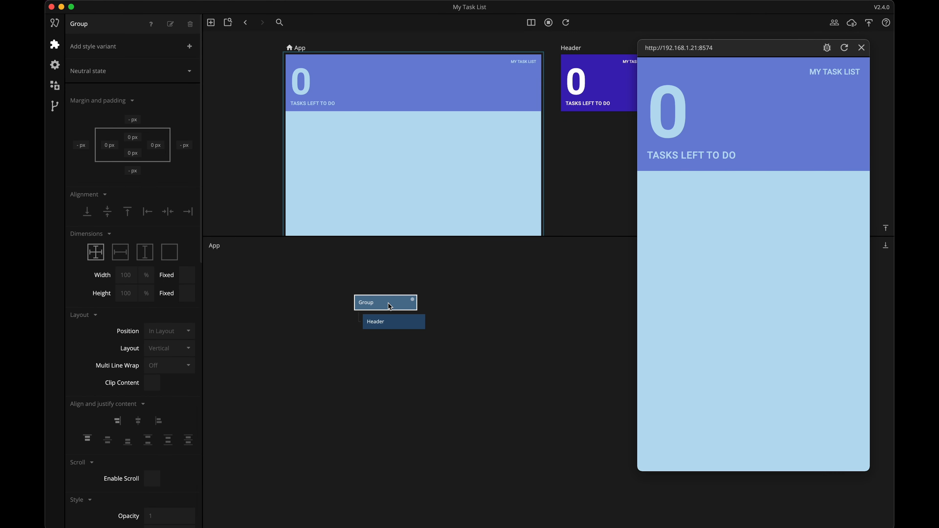
right_click(388, 304)
text(gr)
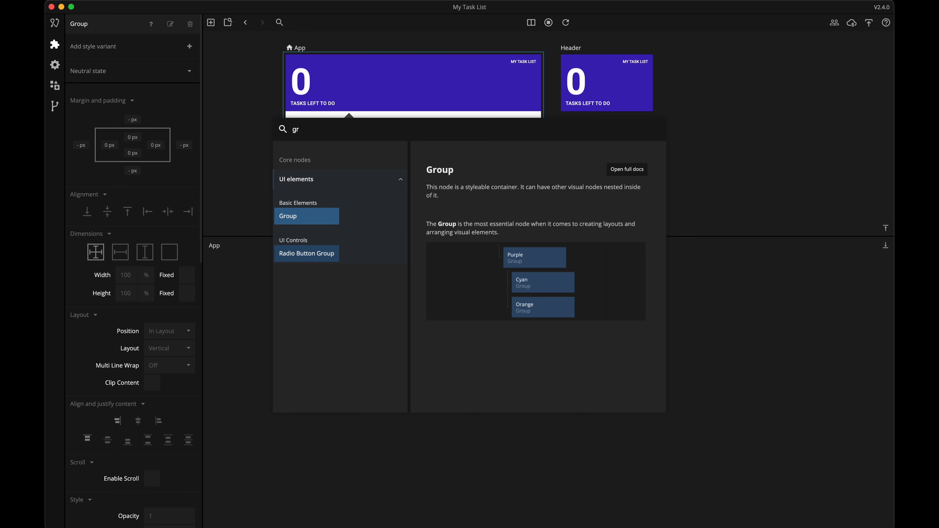
key(Return)
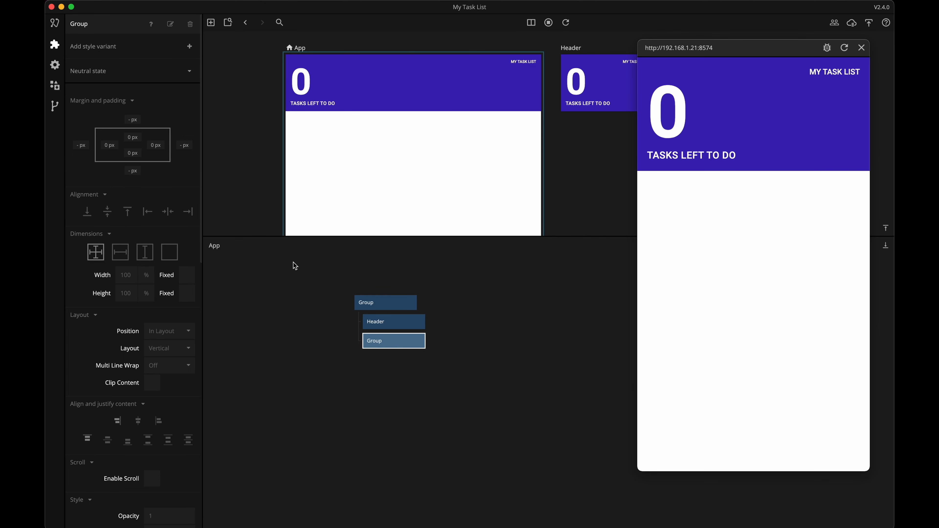
click(171, 23)
text(Co)
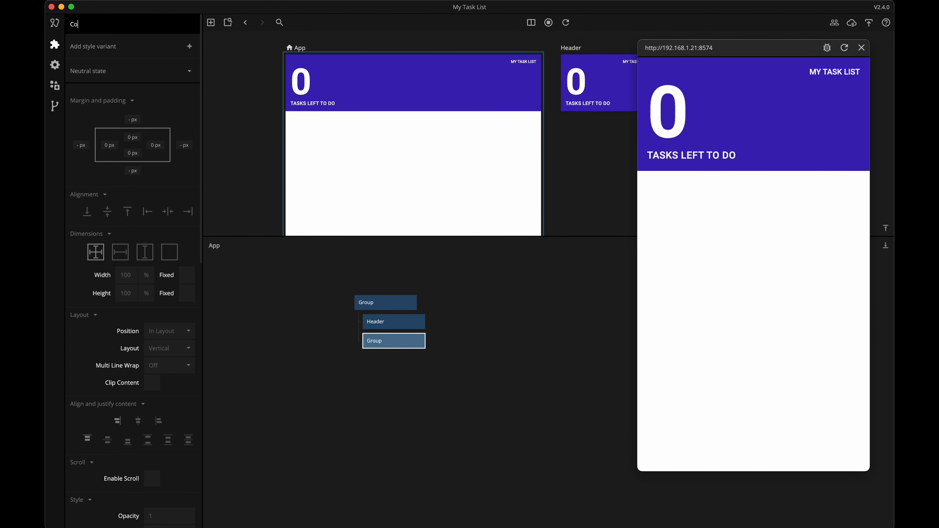
text(ntent Group)
key(Return)
click(297, 376)
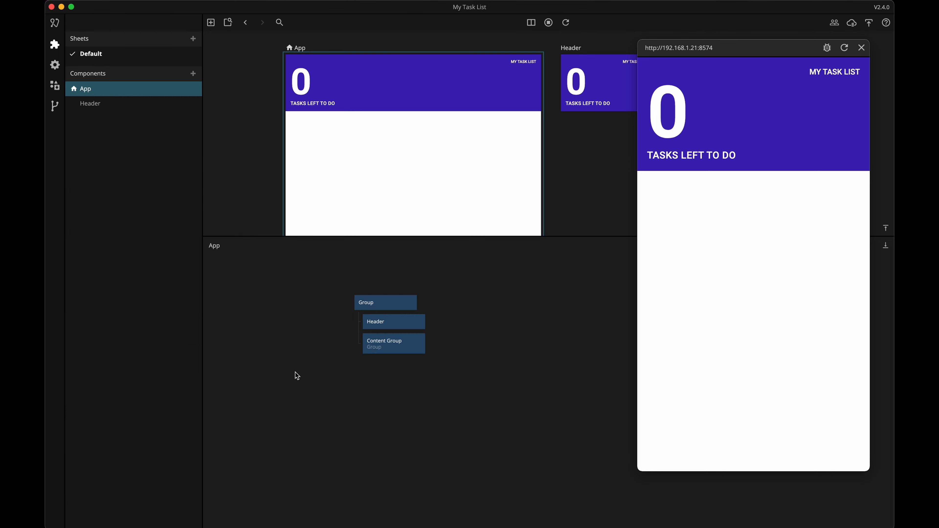
- Set the padding of Content Group to 20 px on all four sides
click(386, 346)
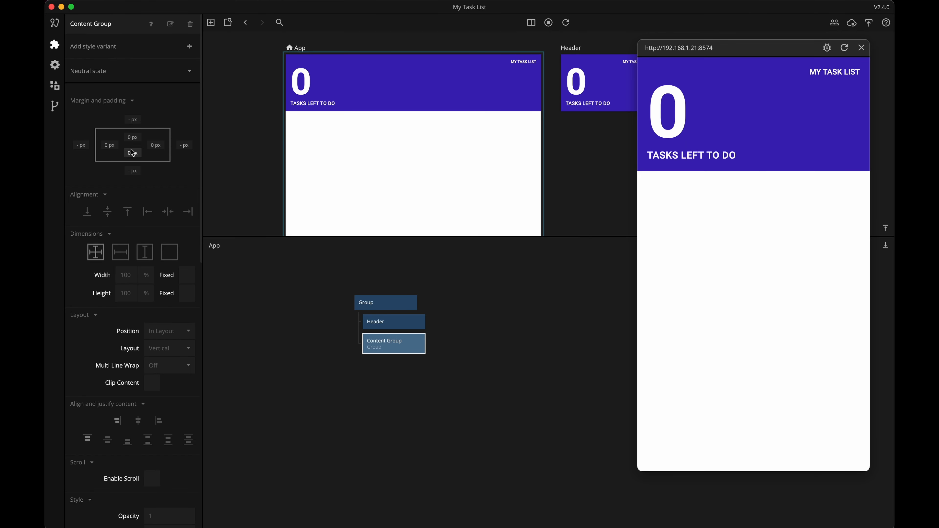
click(130, 137)
text(20)
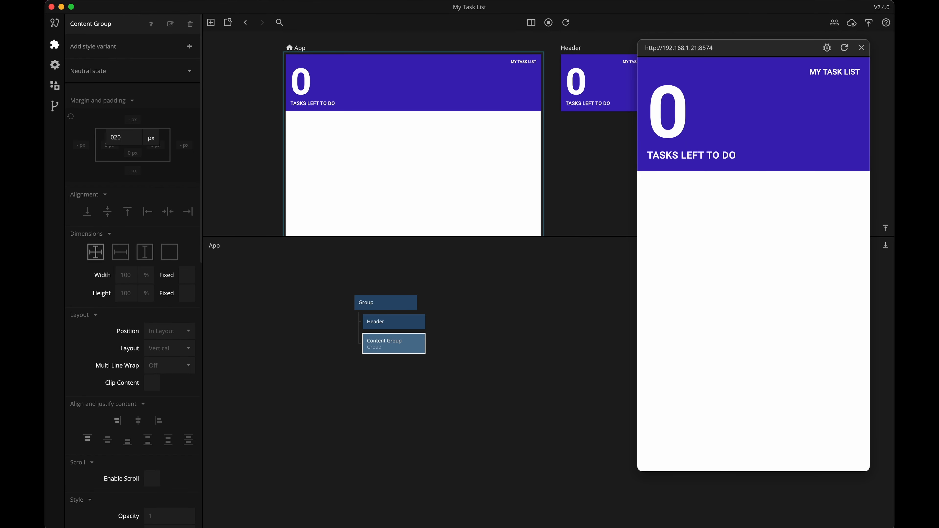
key(Return)
click(107, 146)
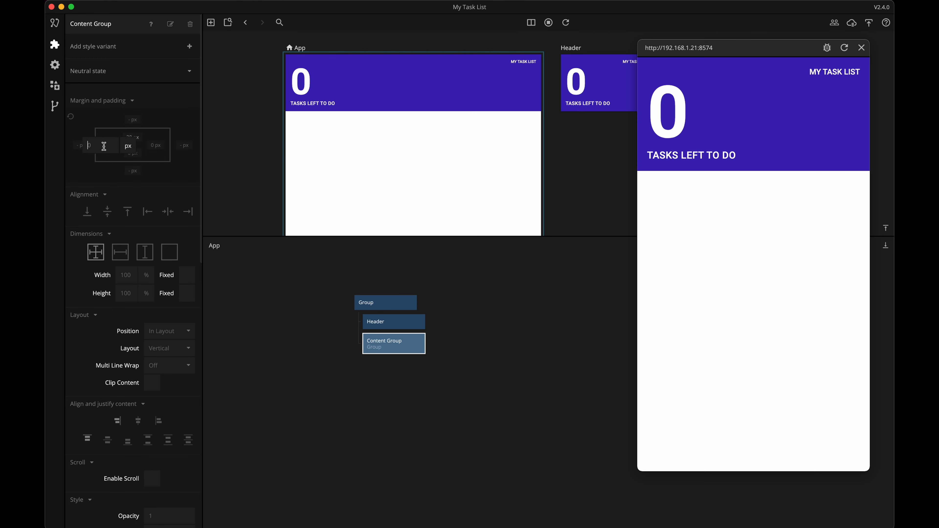
text(20)
key(Return)
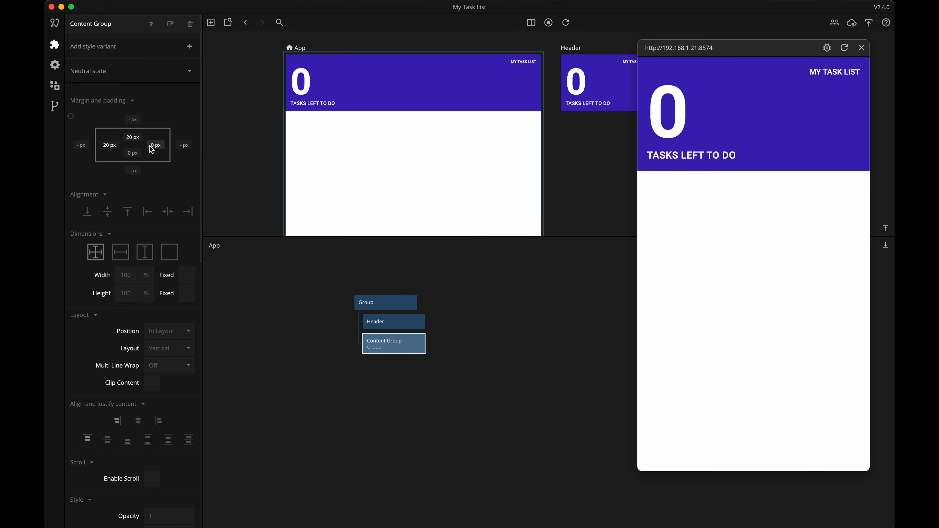
click(149, 145)
text(2)
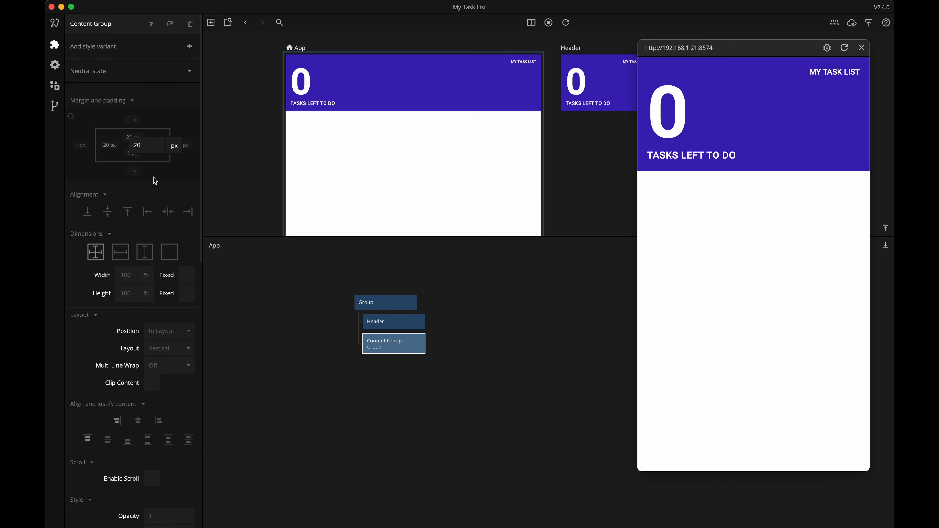
key(Return)
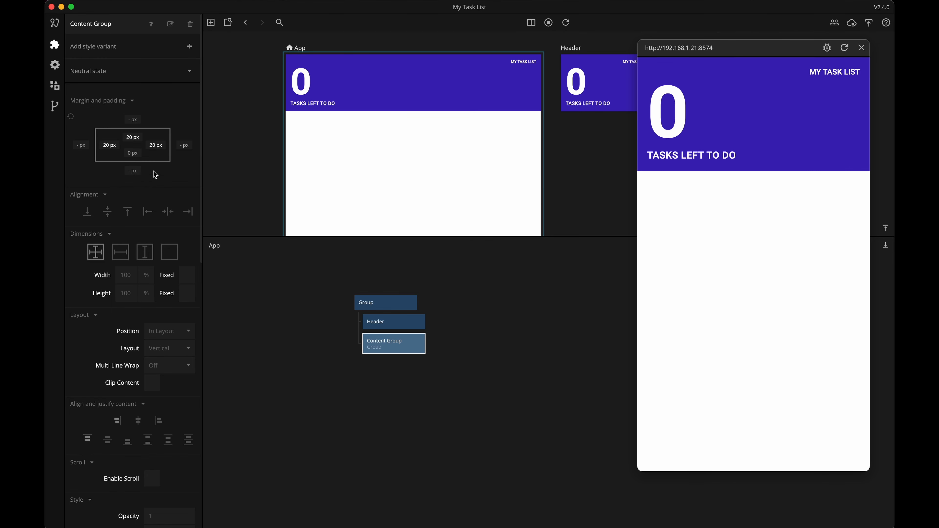
click(133, 154)
text(20)
key(Return)
- Add a Group named "Task Item" inside Content Group, with full width and a height that fits its content
right_click(399, 342)
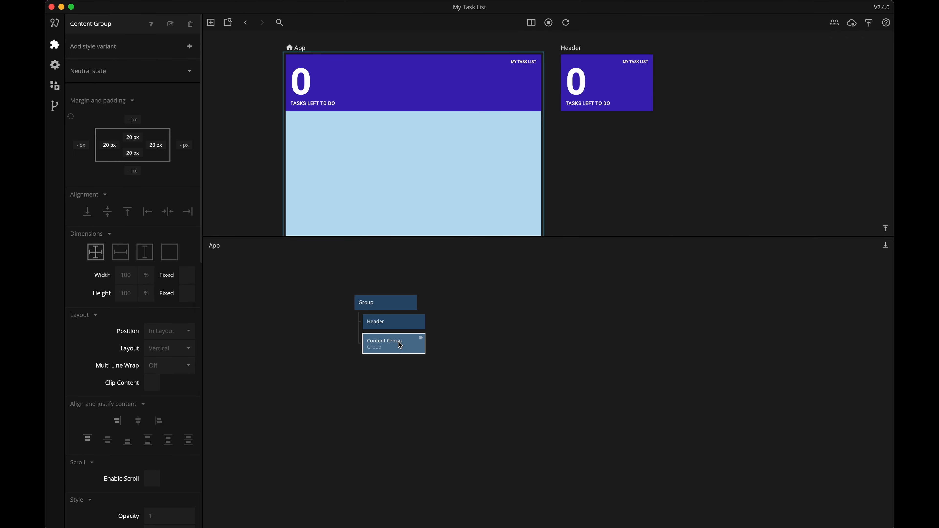
text(grou)
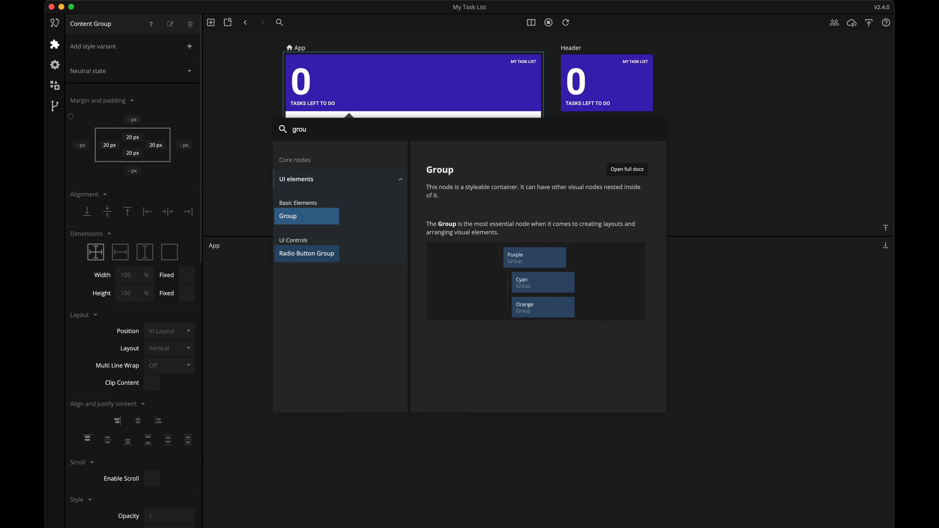
key(Return)
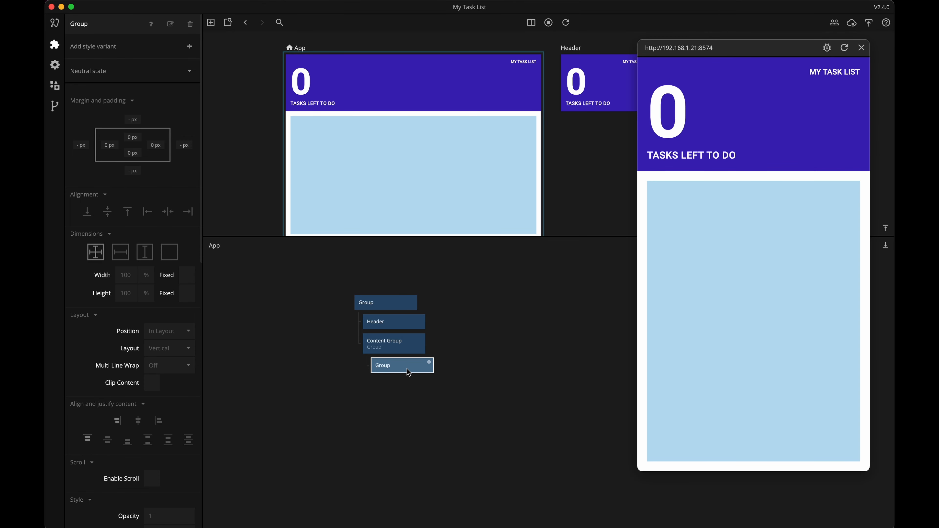
click(170, 24)
text(T)
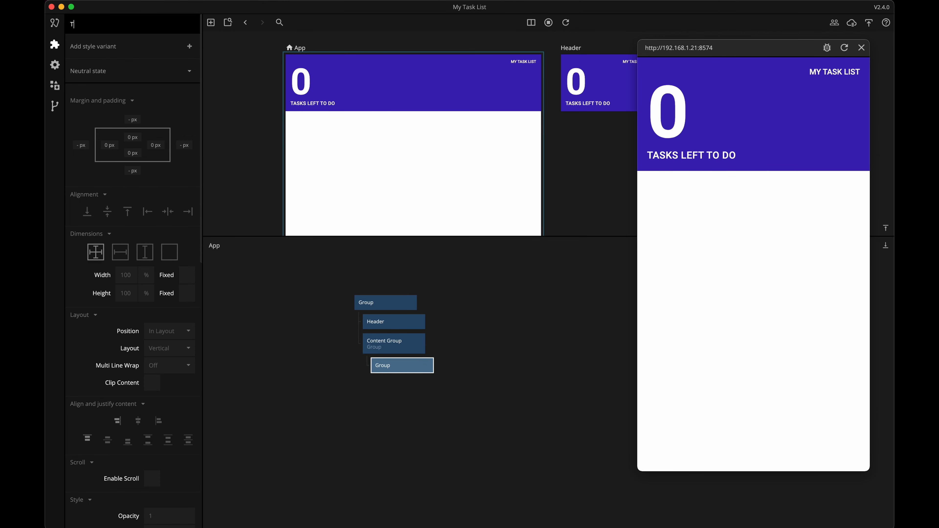
text(ask Item)
key(Return)
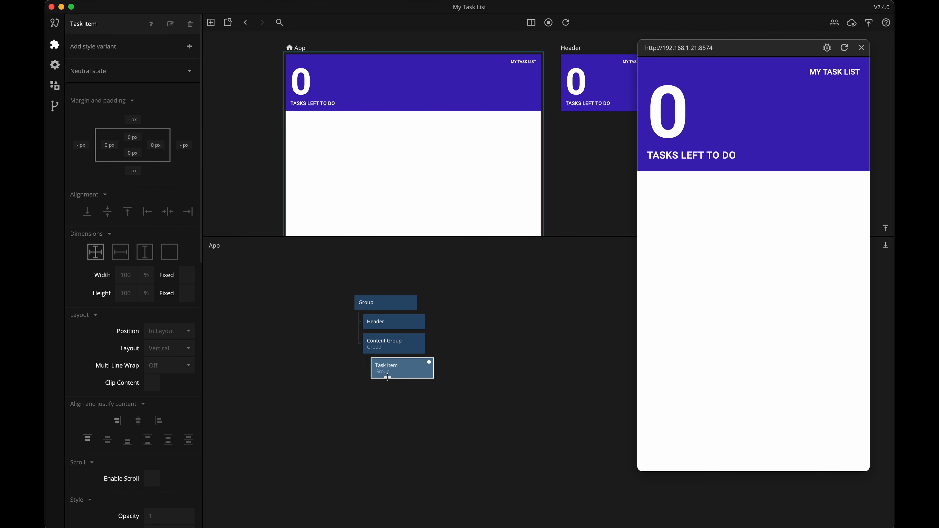
click(121, 254)
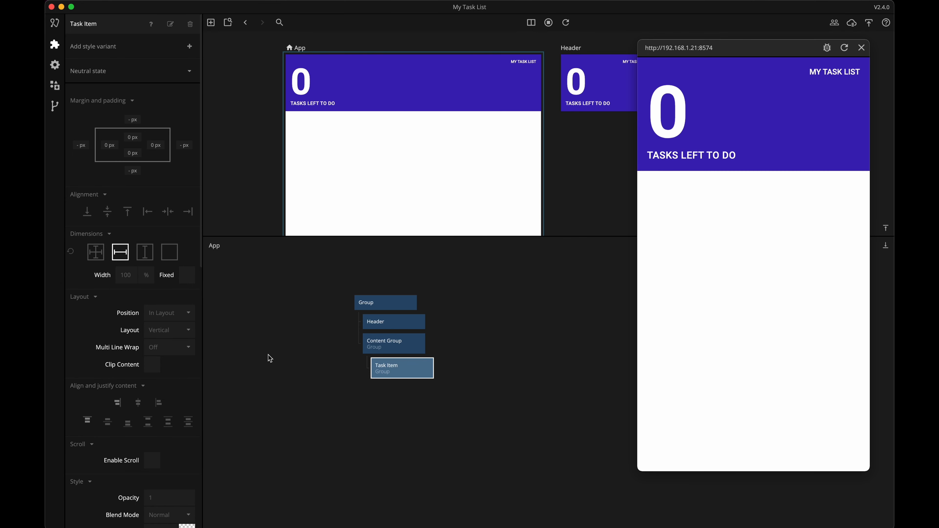
- Add a Checkbox and a Button as children of the Task Item group
right_click(403, 377)
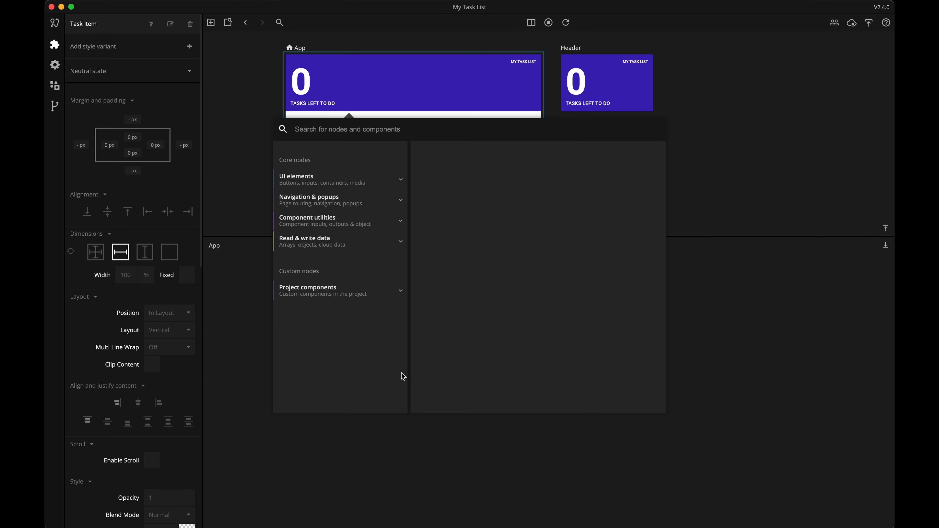
text(chec)
key(Return)
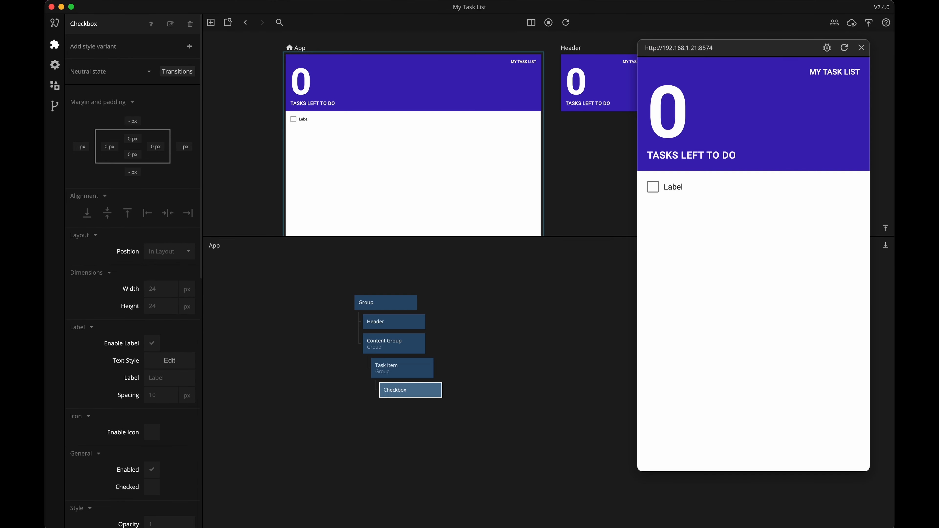
right_click(403, 372)
text(but)
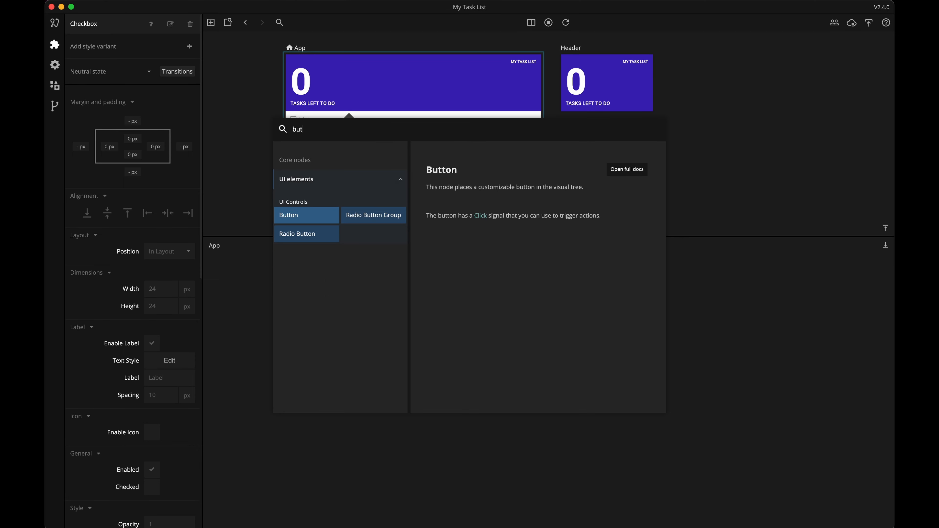
click(307, 216)
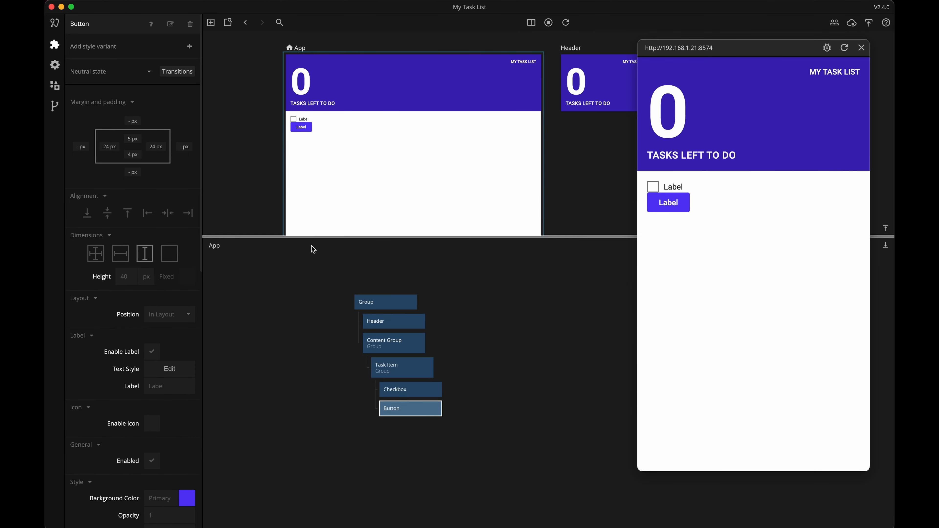
- Set the Task Item group's layout to Horizontal and align its Button to the right
click(398, 370)
click(185, 330)
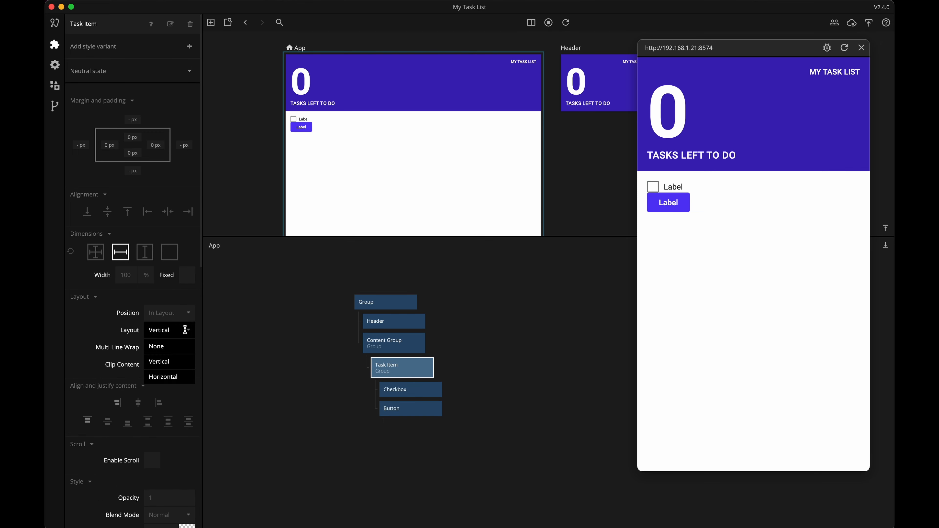
click(170, 377)
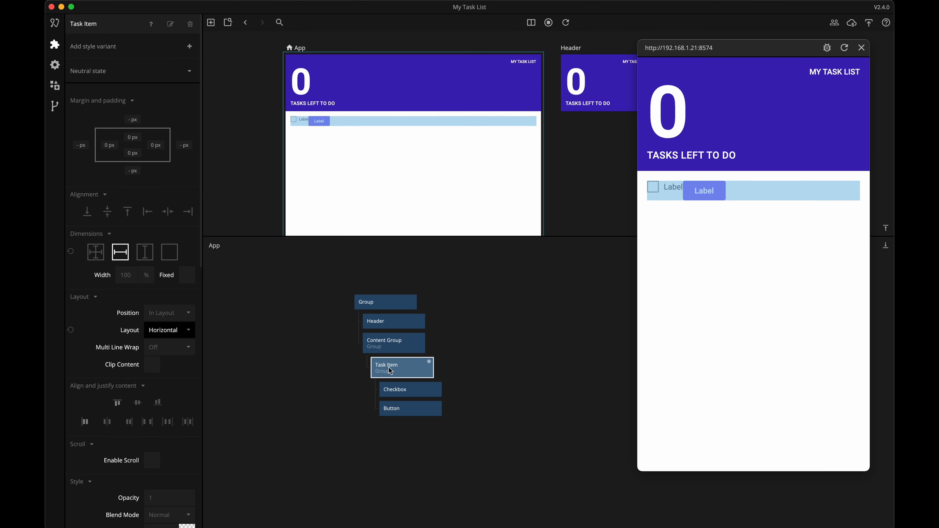
click(399, 414)
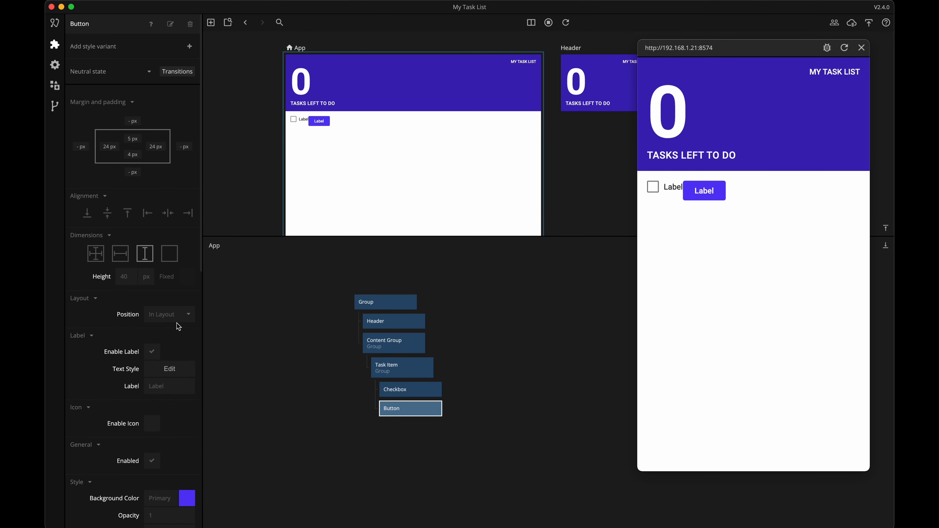
click(189, 214)
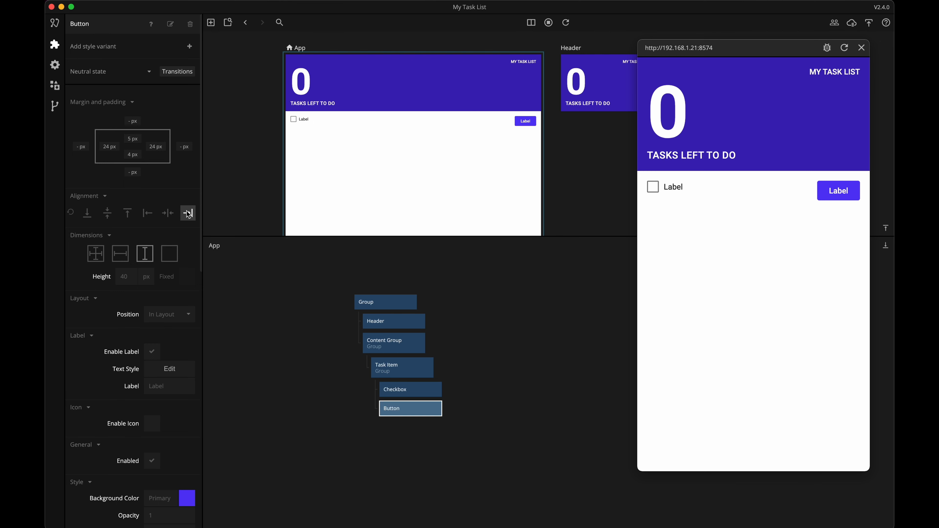
- Center the Checkbox vertically in Task Item and set its label to "Task 1"
click(431, 391)
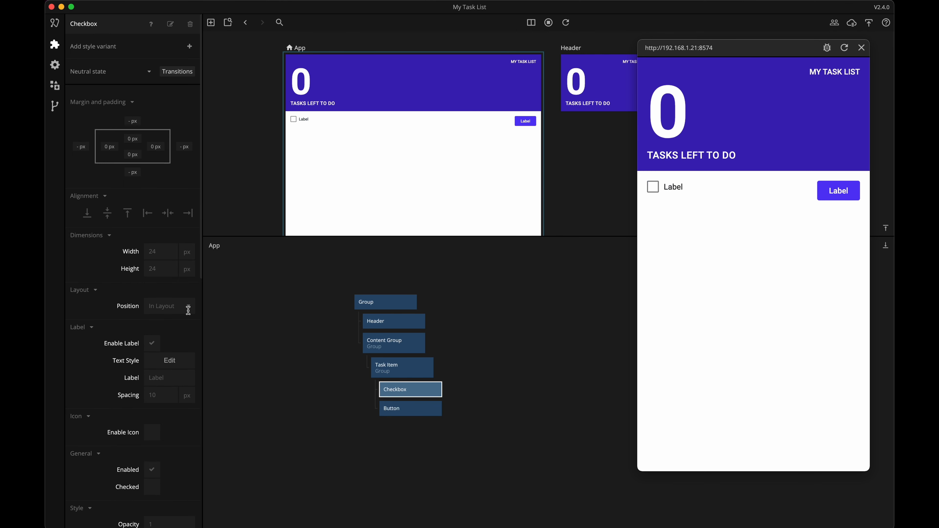
click(107, 213)
scroll(169, 410, down, 3)
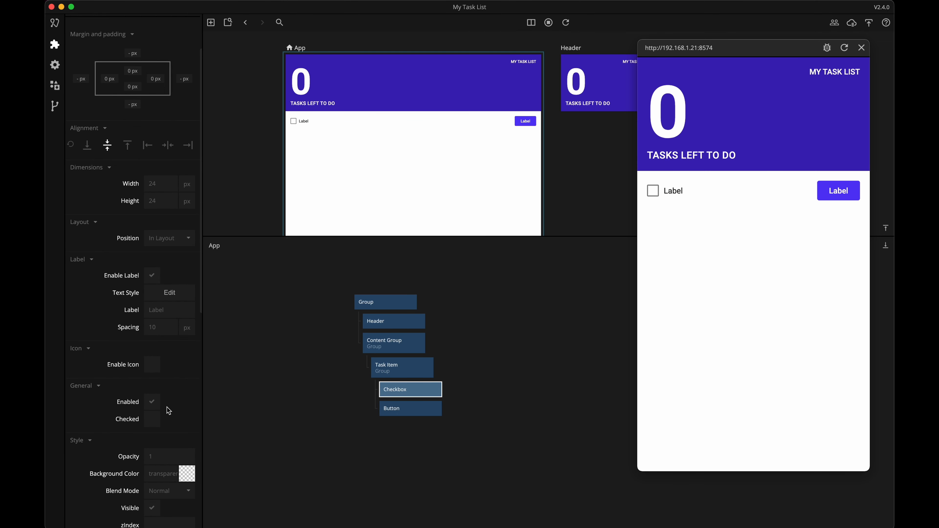
click(169, 312)
text(It)
text(Task 1)
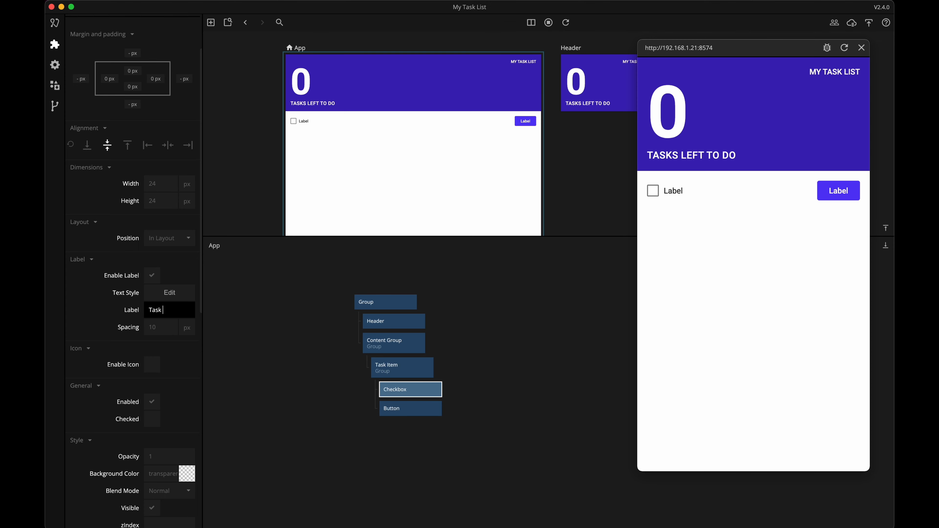
click(94, 310)
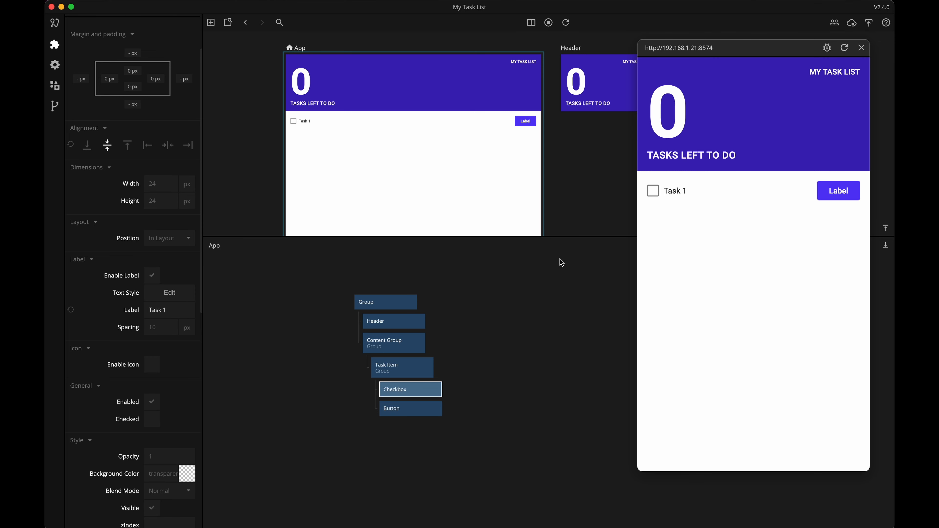
- Toggle the Task 1 checkbox on and off in the preview to examine its default checked look
click(653, 192)
click(653, 192)
click(654, 191)
click(653, 191)
- Set the label text color to Light Gray for the Checkbox's Checked state
scroll(146, 190, up, 3)
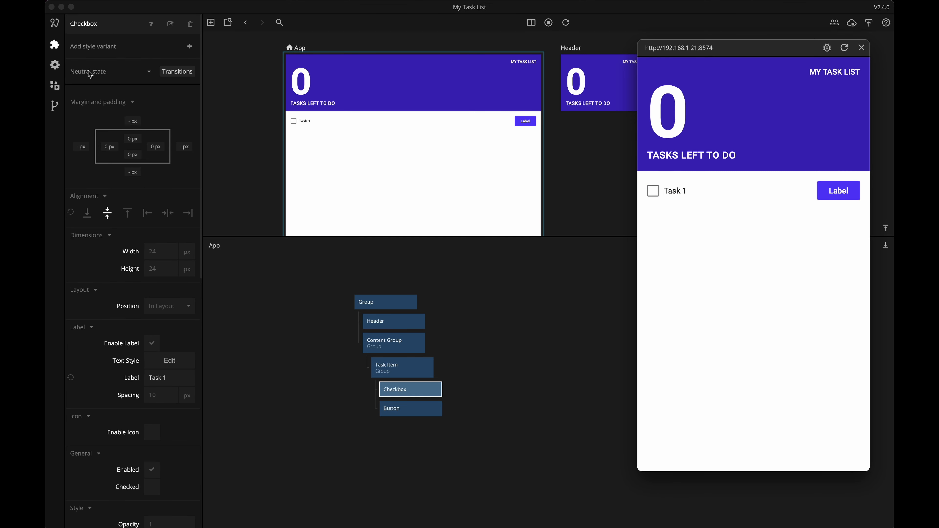
click(150, 72)
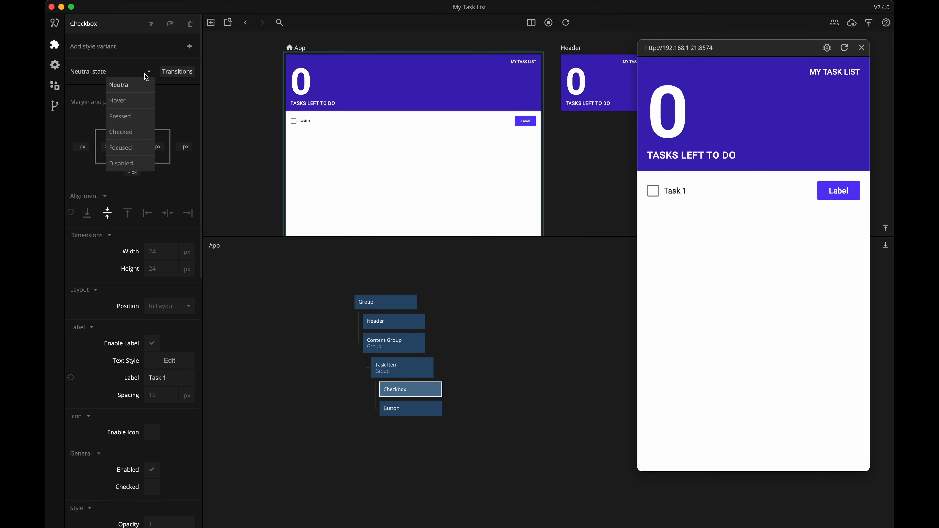
click(125, 134)
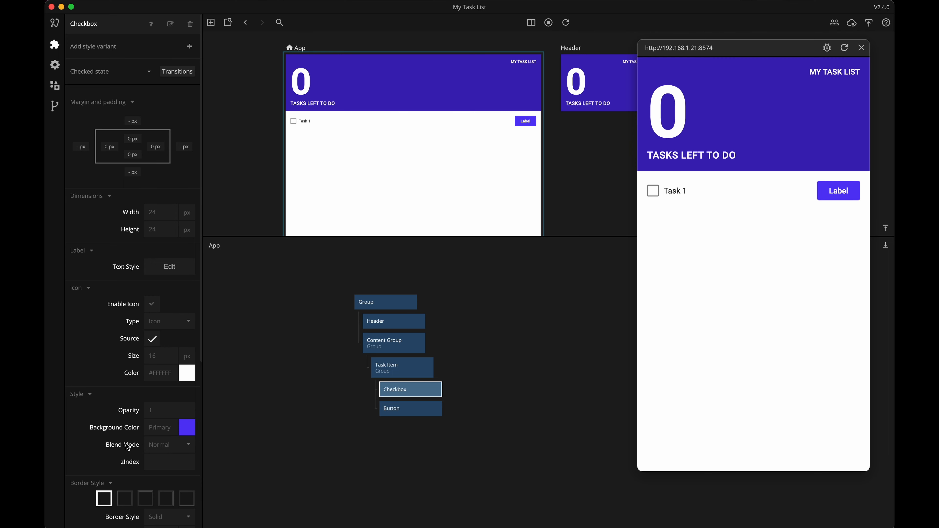
scroll(127, 446, down, 3)
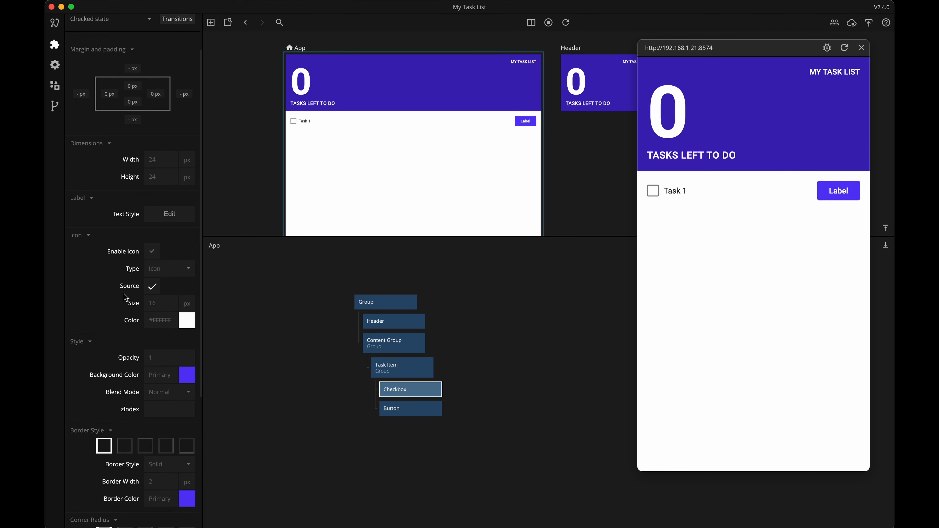
scroll(126, 297, down, 1)
click(168, 196)
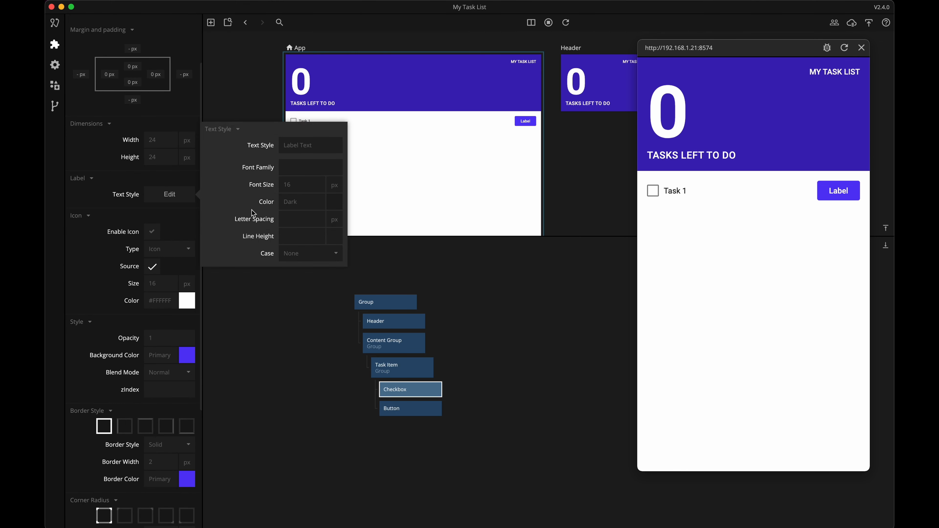
click(307, 202)
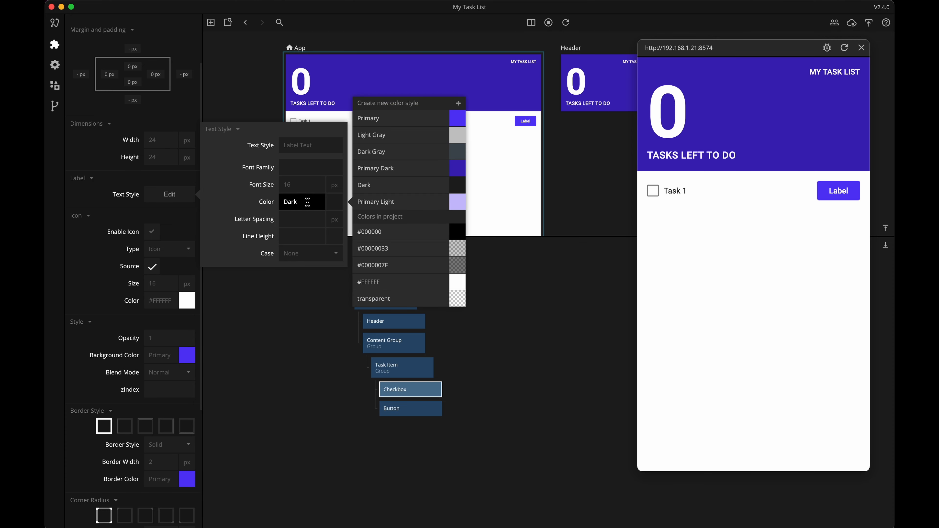
click(368, 136)
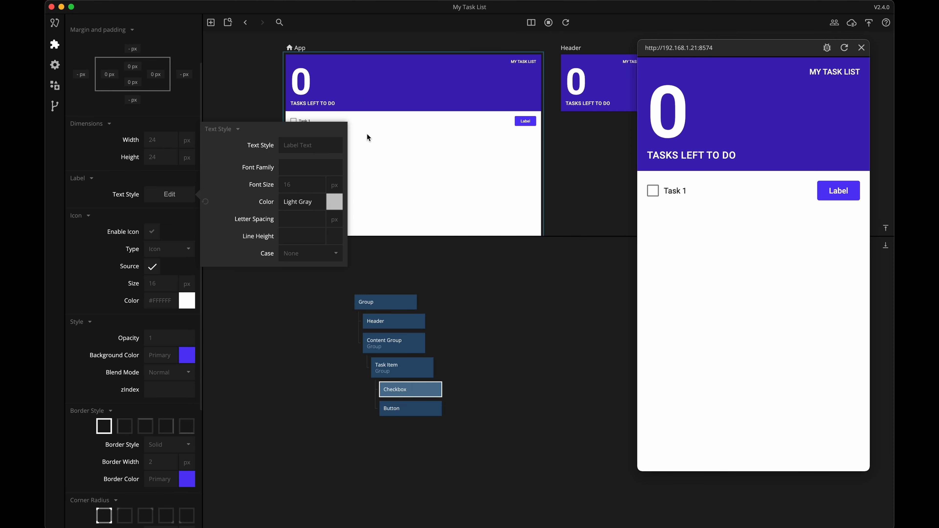
click(278, 315)
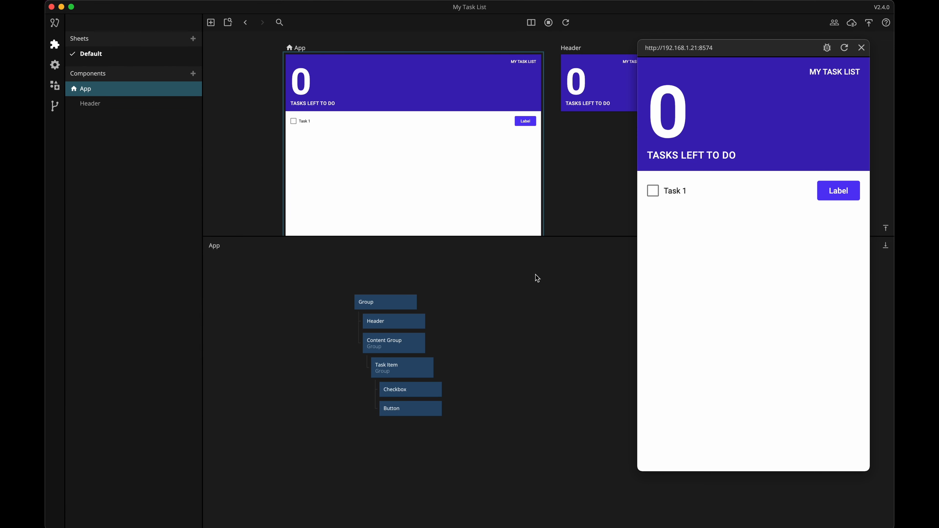
- Test the Checked state's label color by toggling the Task 1 checkbox in the preview
click(656, 191)
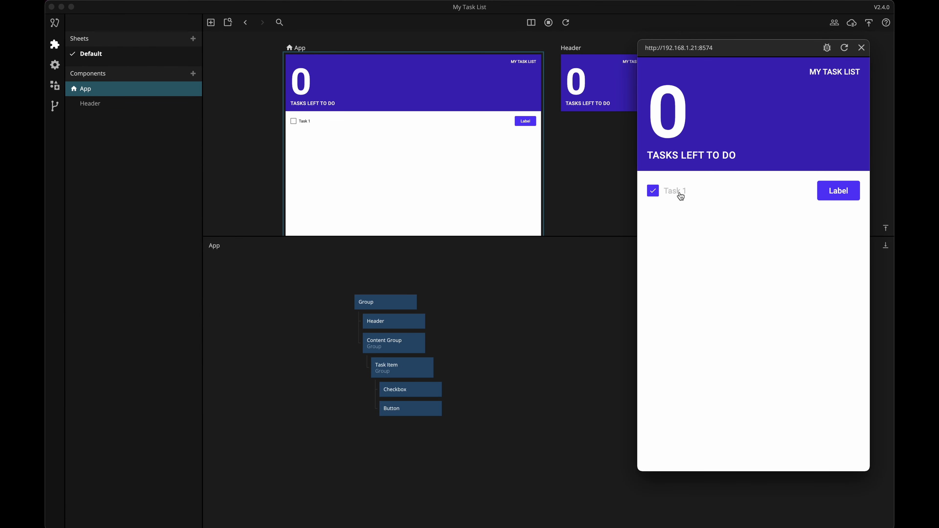
click(654, 191)
click(654, 191)
click(654, 191)
- Replace the Button's label with the solid trash-can icon and color the icon Light Gray
click(407, 412)
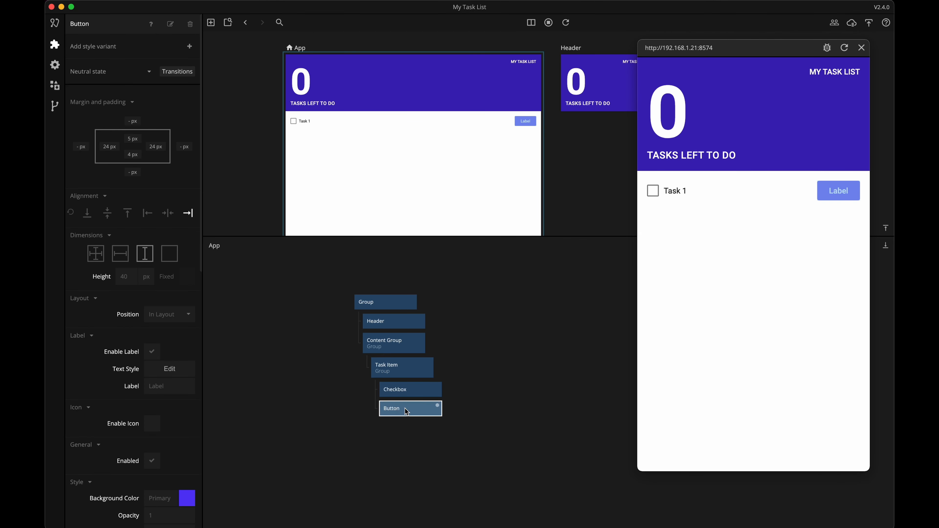
scroll(167, 348, down, 4)
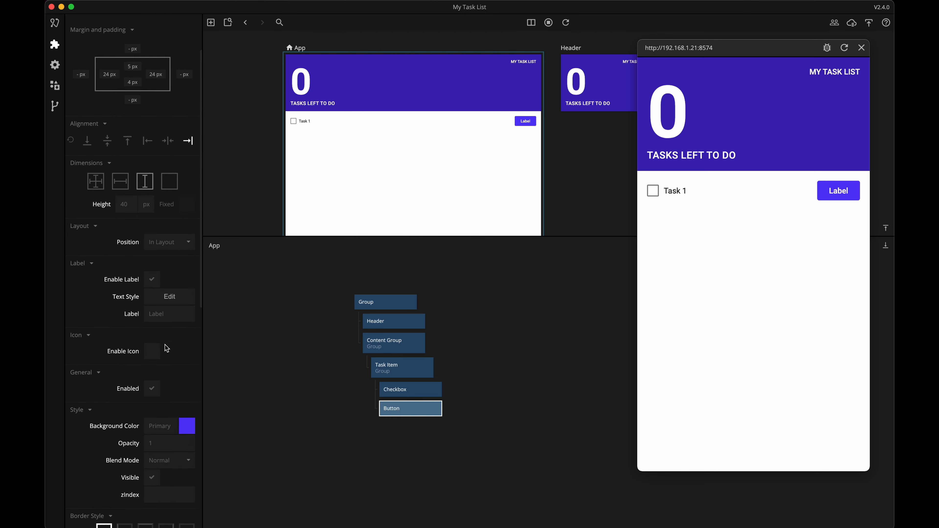
click(151, 282)
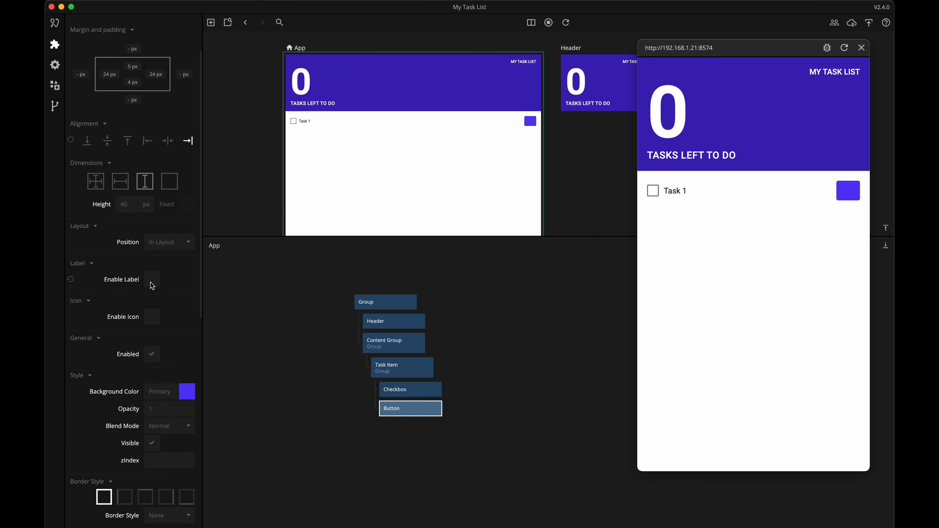
click(152, 317)
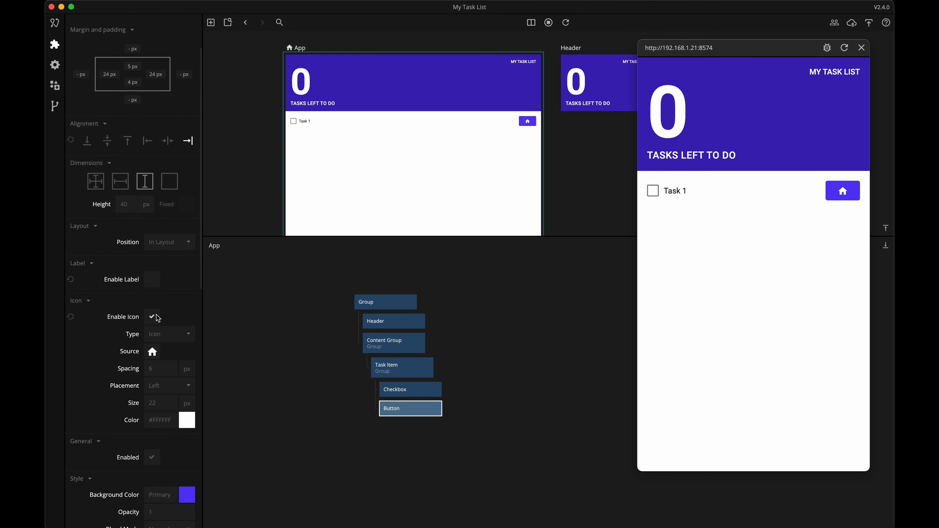
click(155, 349)
text(del)
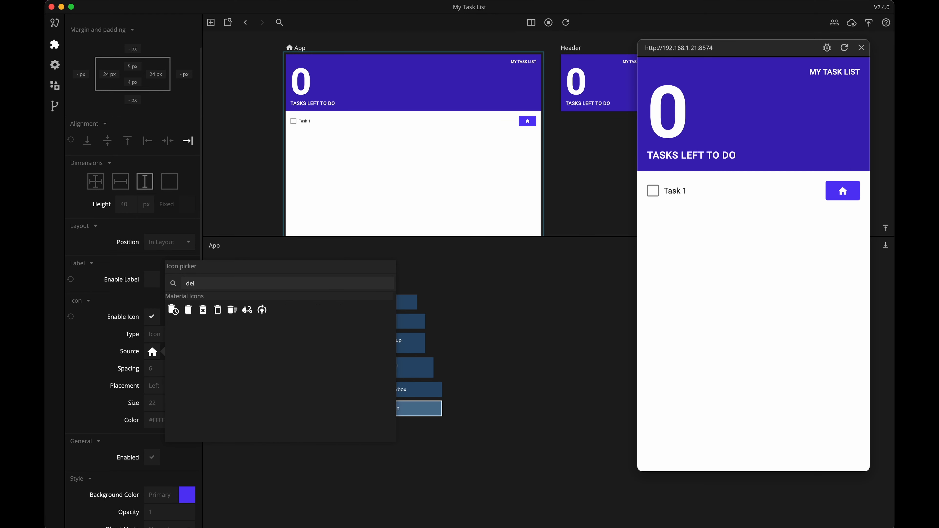
click(188, 310)
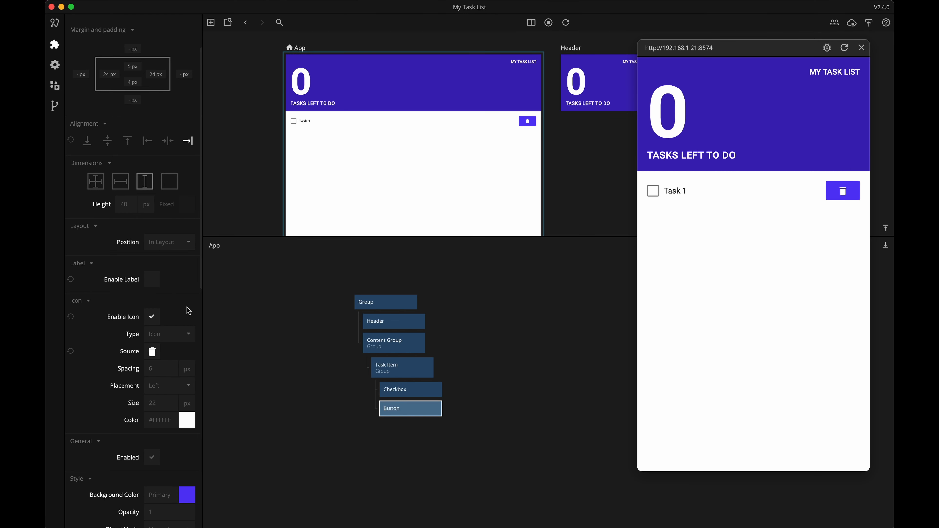
click(170, 420)
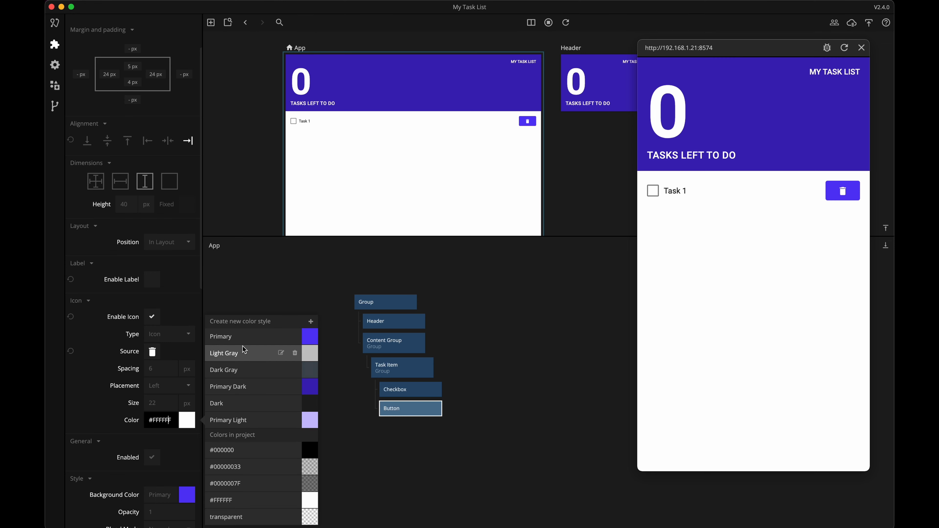
click(237, 355)
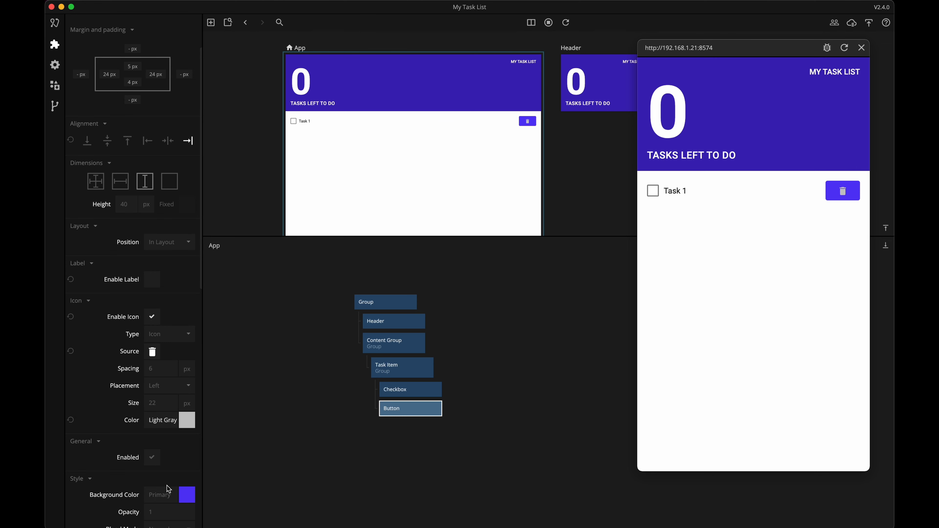
- Set the Button's background color to transparent in its Neutral state
click(166, 495)
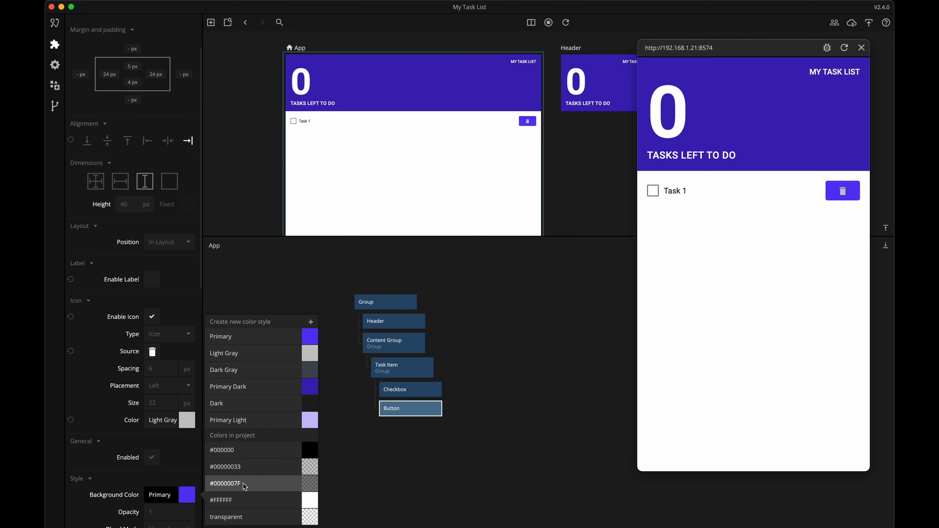
click(235, 517)
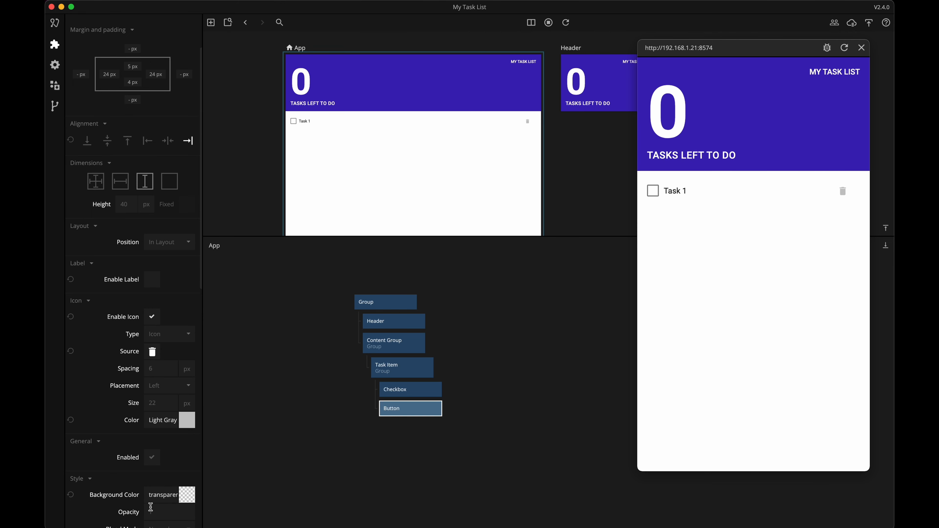
click(807, 269)
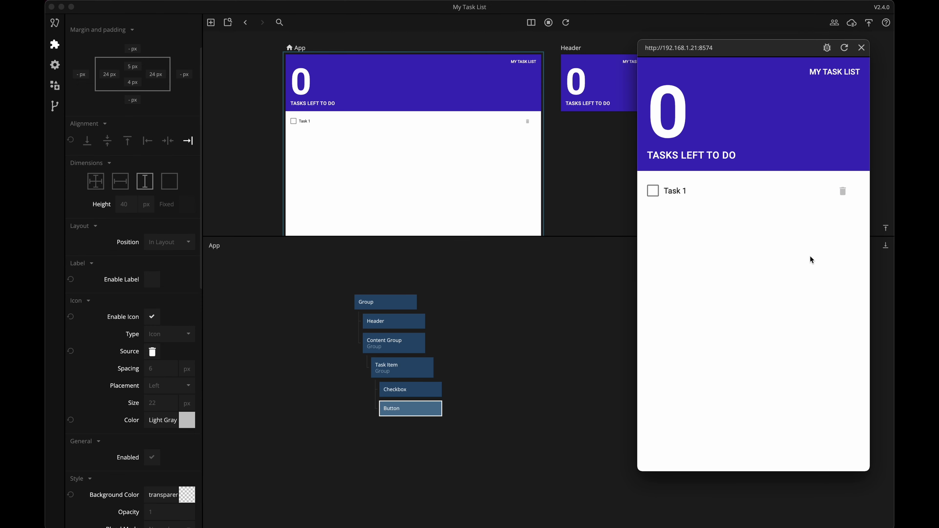
- For the Button's Hover state, set the icon color to #000000 and the background color to Light Gray
scroll(163, 282, up, 3)
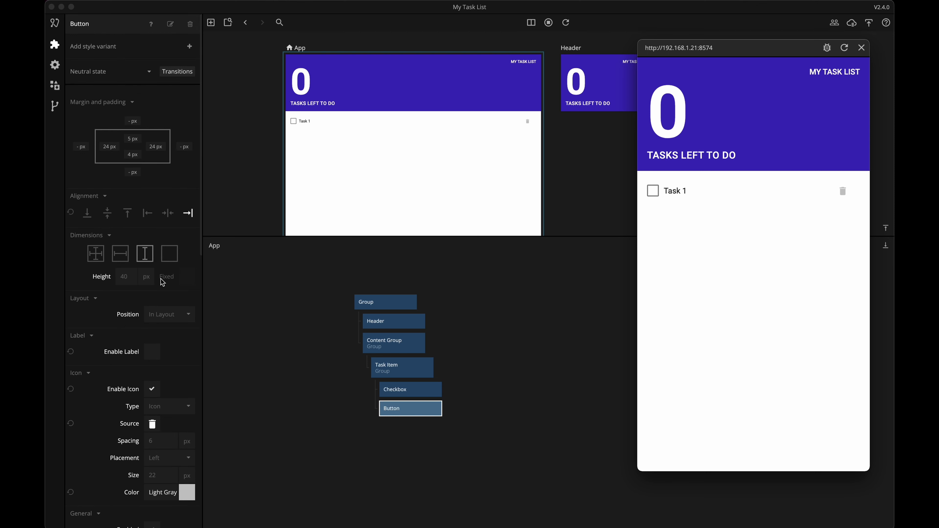
click(150, 76)
click(118, 101)
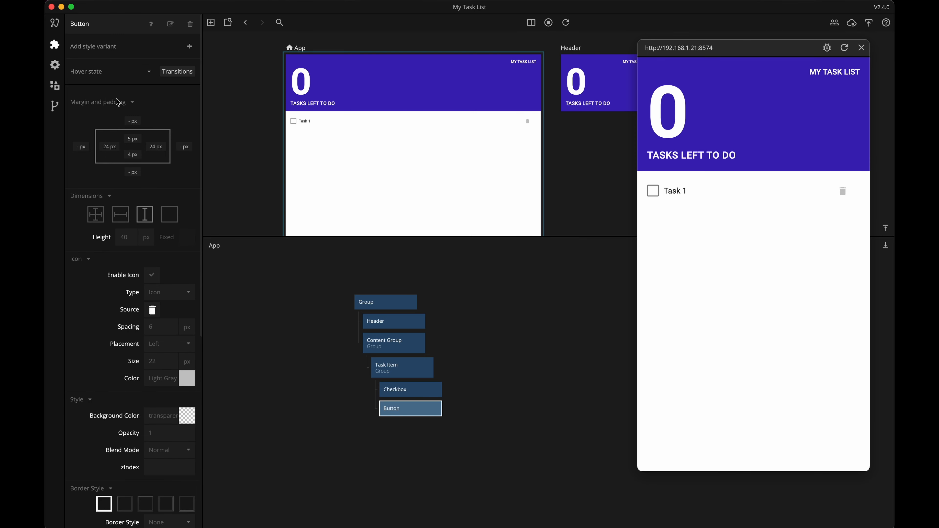
scroll(107, 372, down, 1)
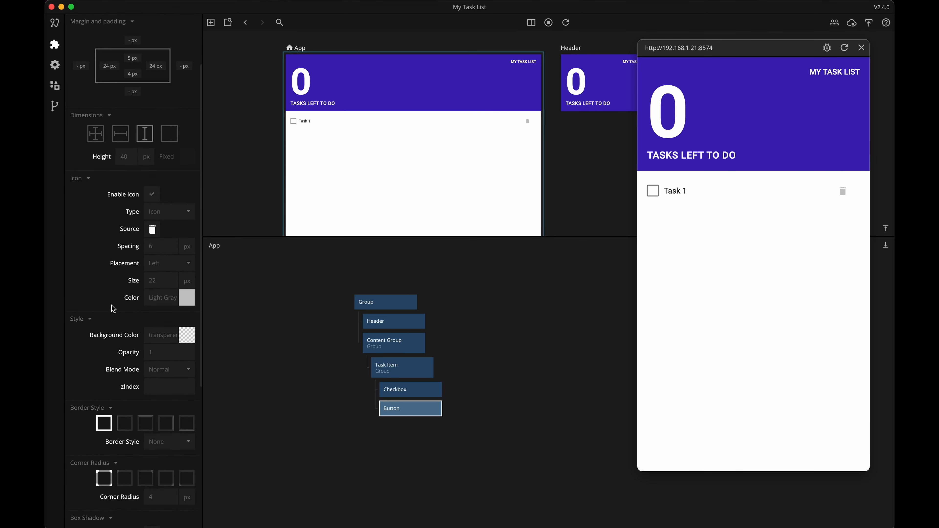
click(158, 298)
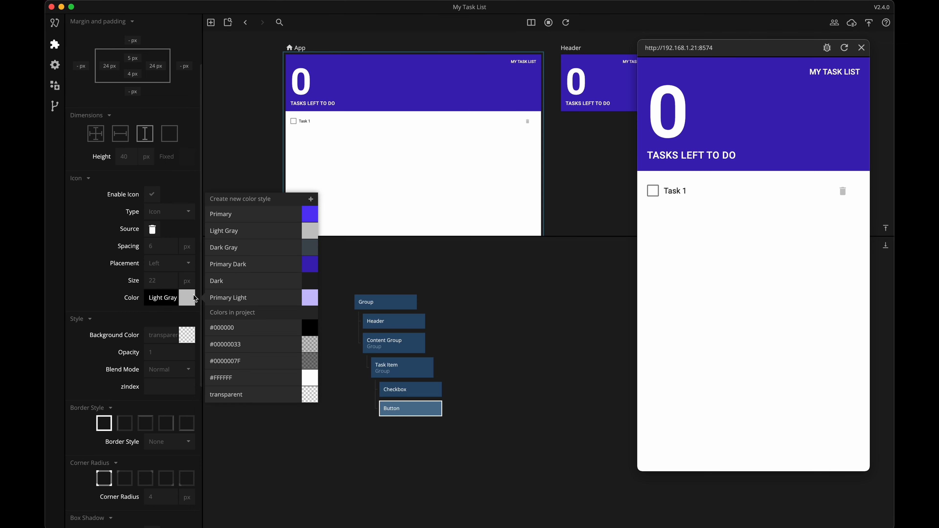
click(238, 330)
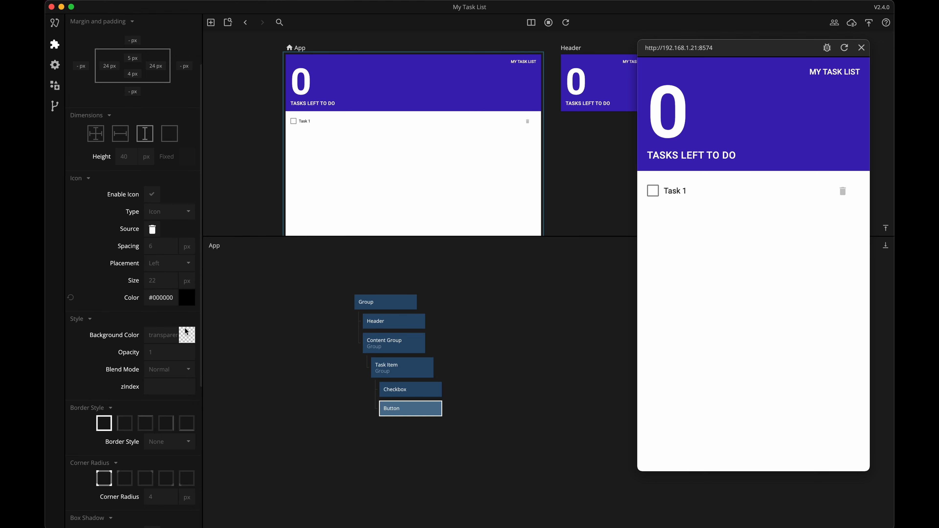
click(158, 335)
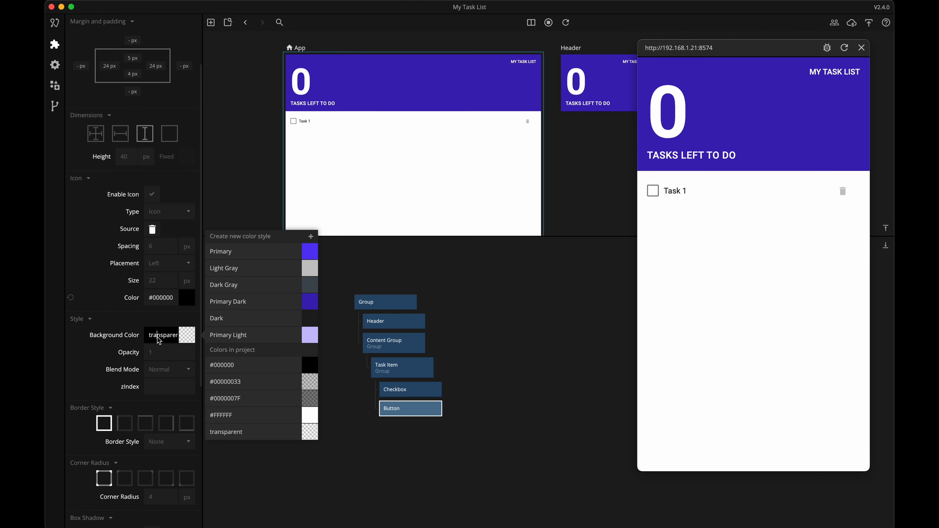
click(239, 269)
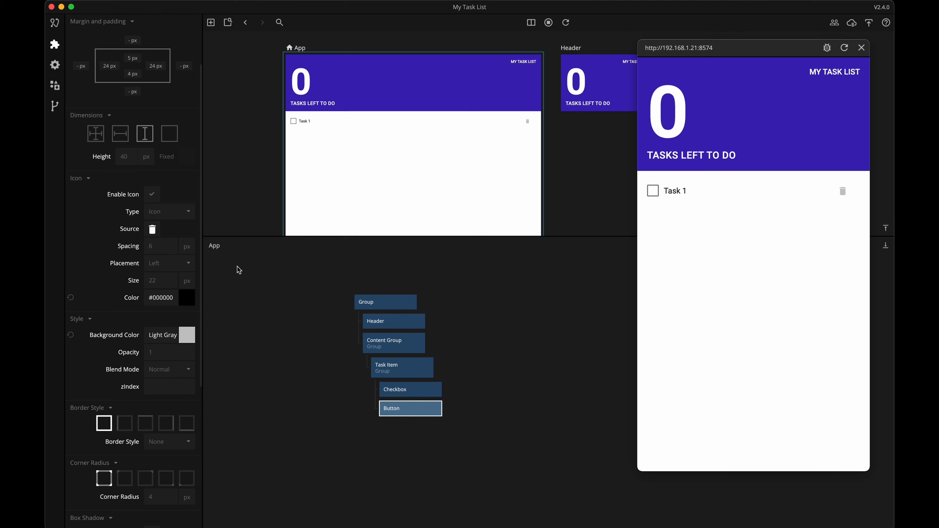
- Test the delete button's Hover state on Task 1 in the preview
click(291, 376)
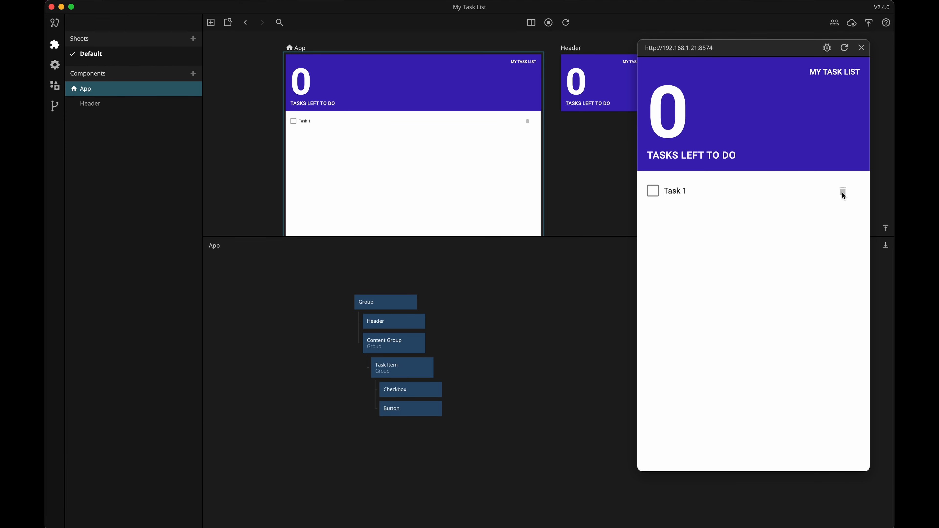
click(809, 223)
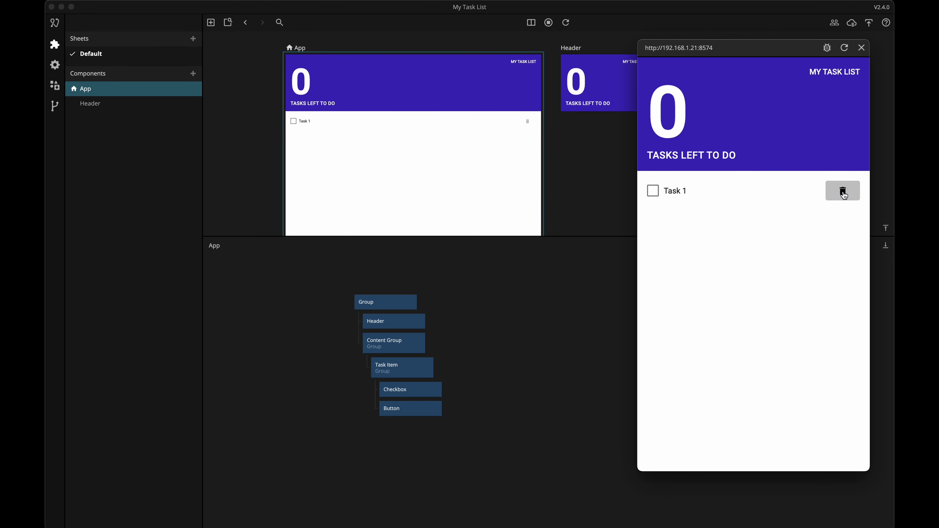
click(453, 438)
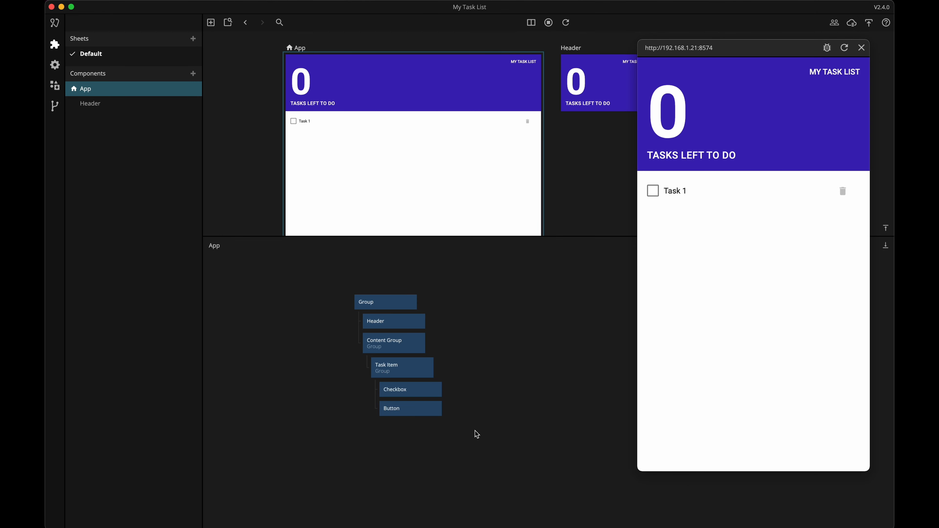
- Create a visual component named Task Item and delete its default Group
drag(490, 446, 394, 366)
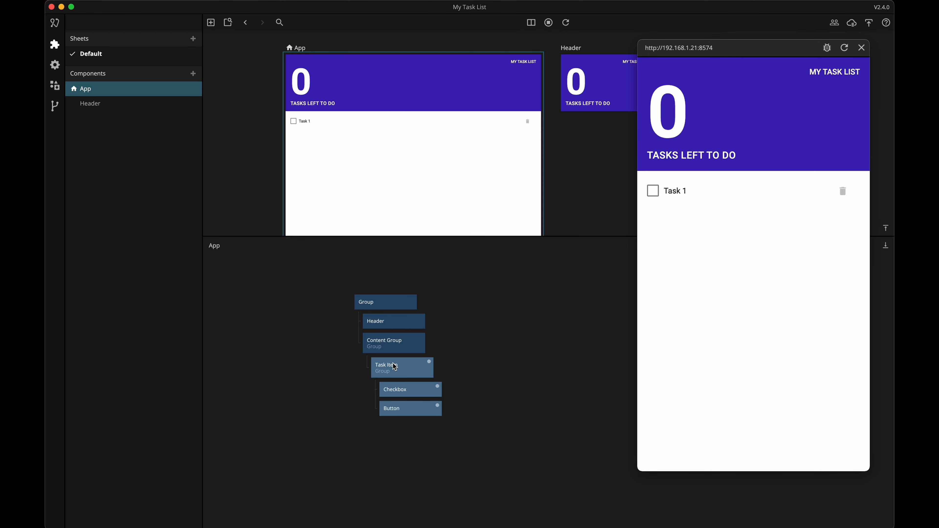
click(193, 71)
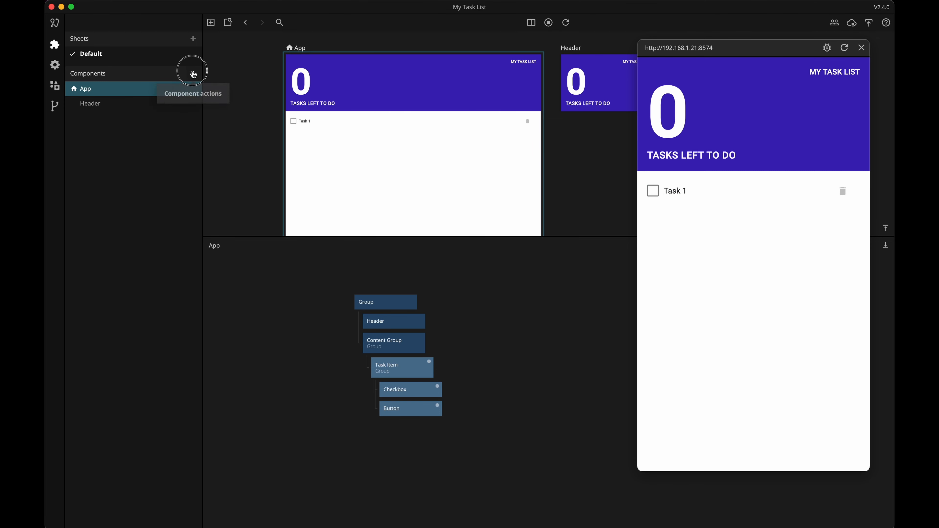
click(170, 106)
text(Ta)
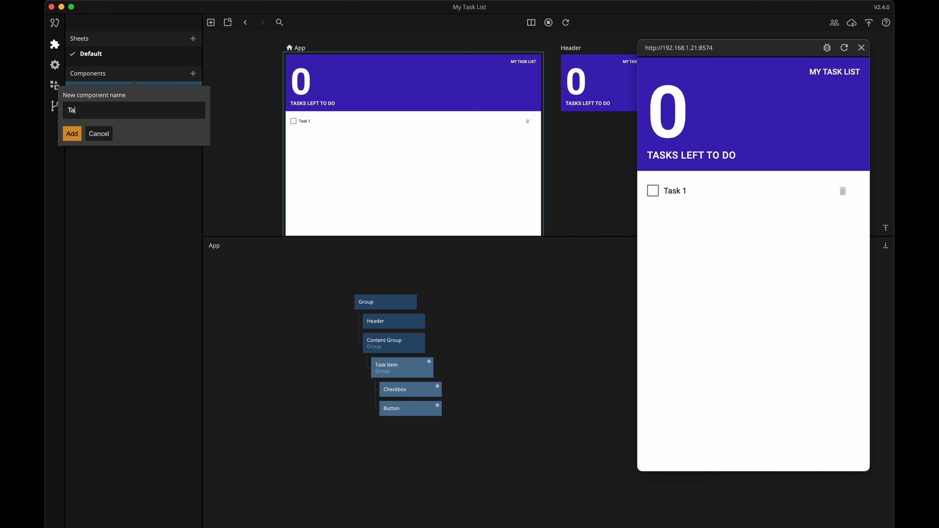
text(sk Item)
key(Return)
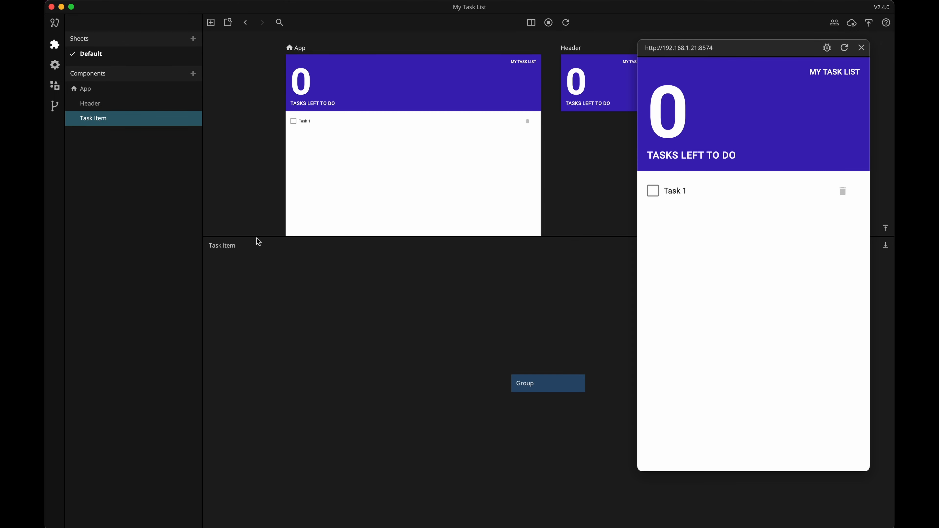
drag(495, 336, 538, 379)
key(Delete)
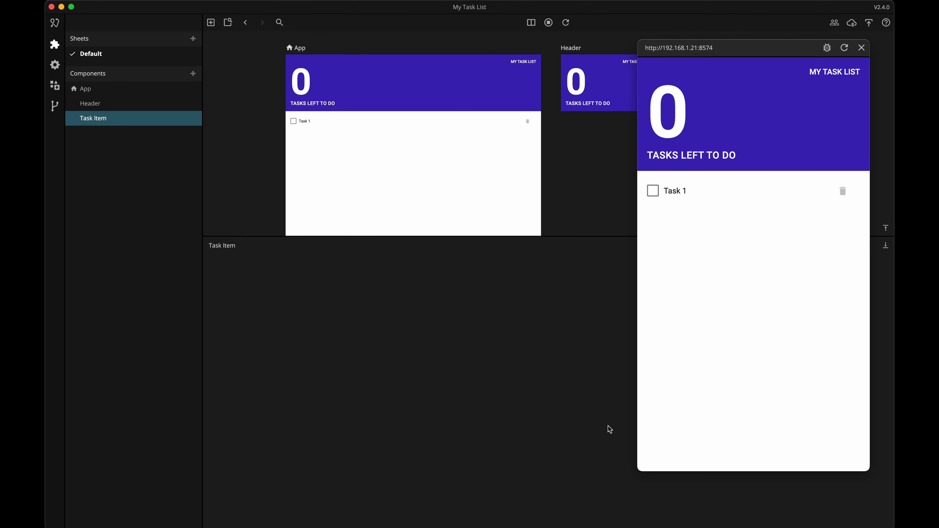
- Move the Task Item group with its Checkbox and Button into the Task Item component, and nest two component instances under Content Group
click(93, 95)
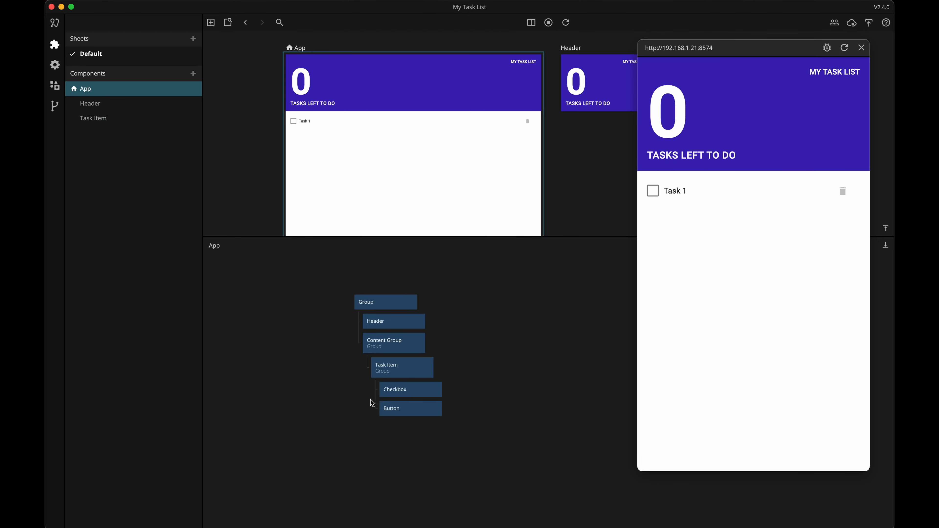
drag(341, 364, 483, 459)
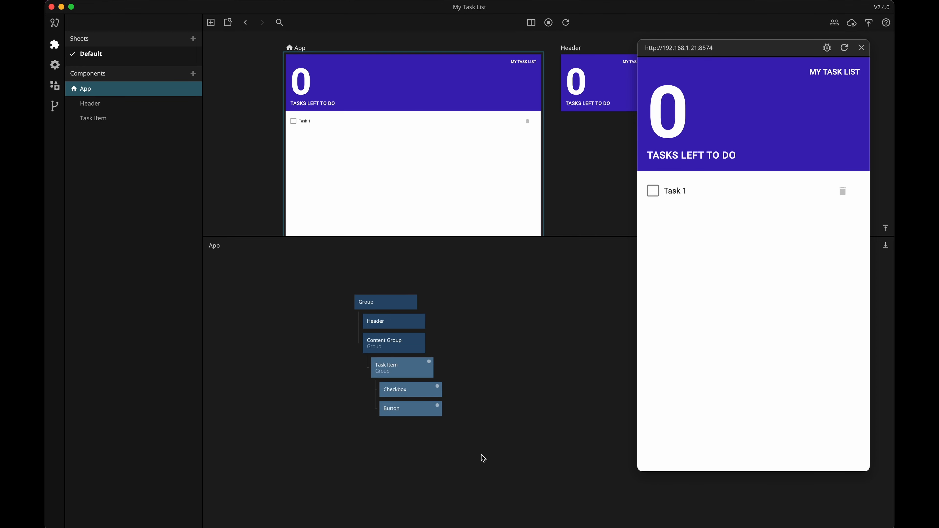
key(super+c)
key(super+v)
drag(418, 372, 418, 355)
click(442, 411)
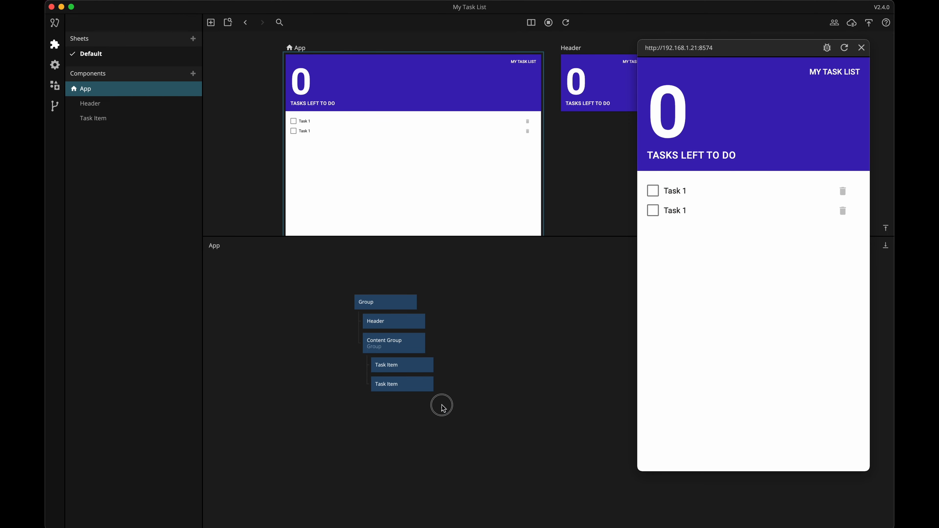
- Duplicate the Task Item instances under Content Group until there are four
click(417, 369)
key(super+c)
key(super+v)
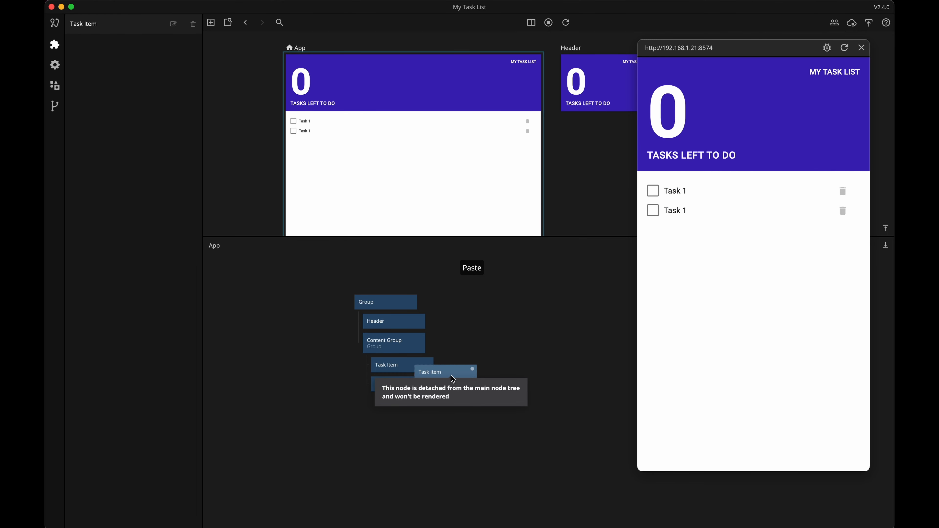
drag(451, 375, 425, 347)
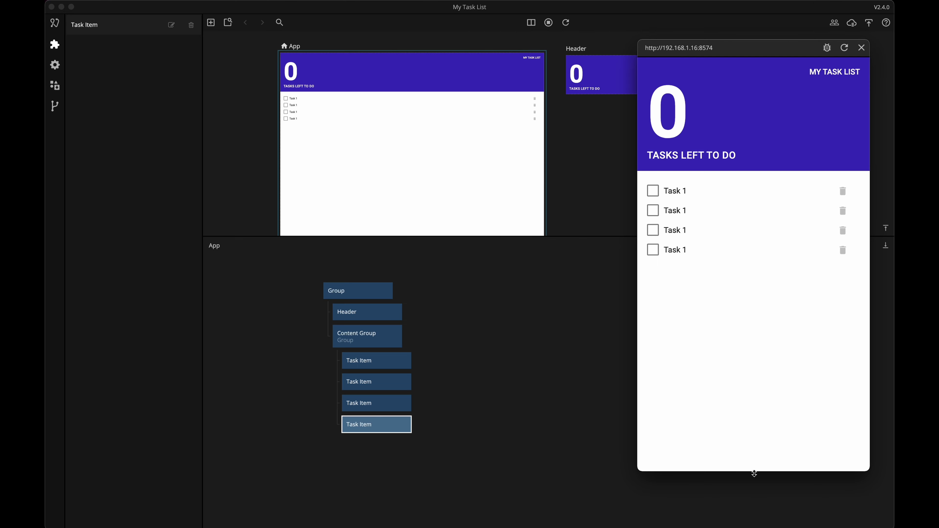
- Shorten the preview window to cut off the task list, and enable scrolling on the Content Group
drag(760, 472, 739, 220)
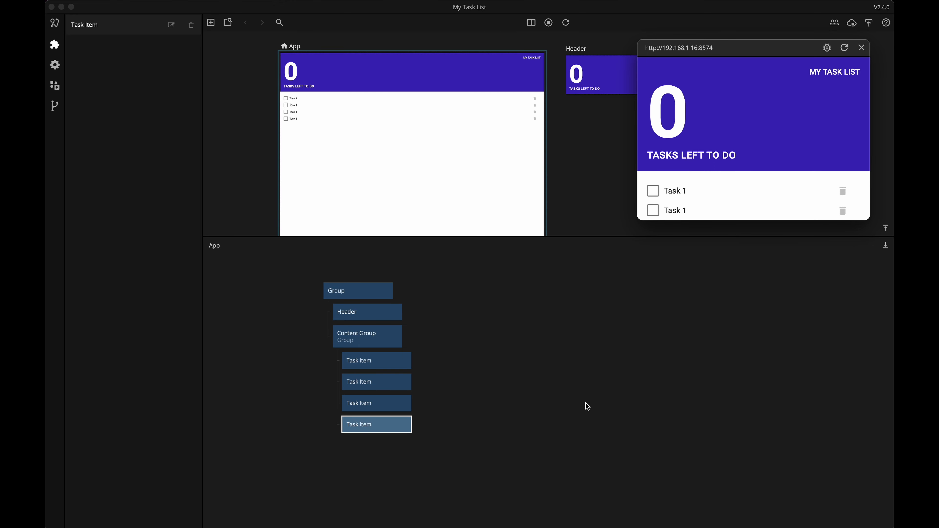
click(365, 336)
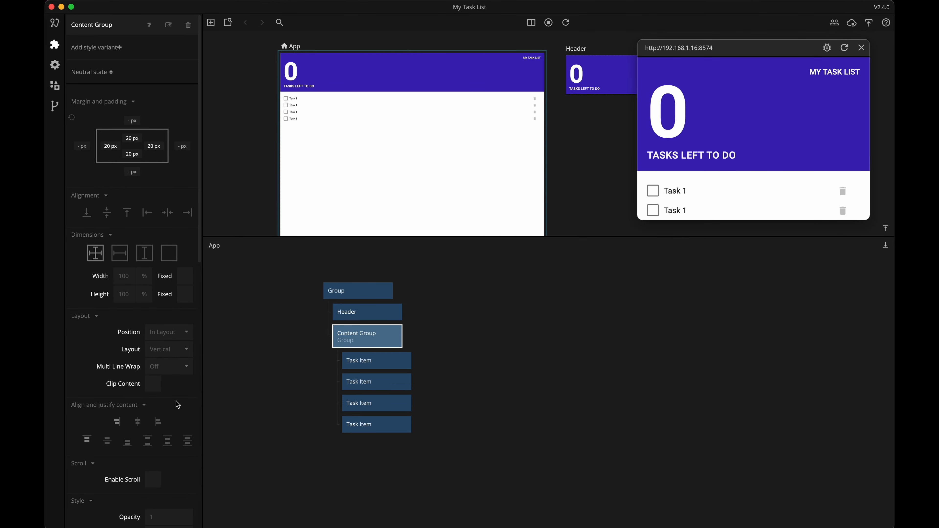
scroll(158, 422, down, 5)
scroll(157, 423, down, 1)
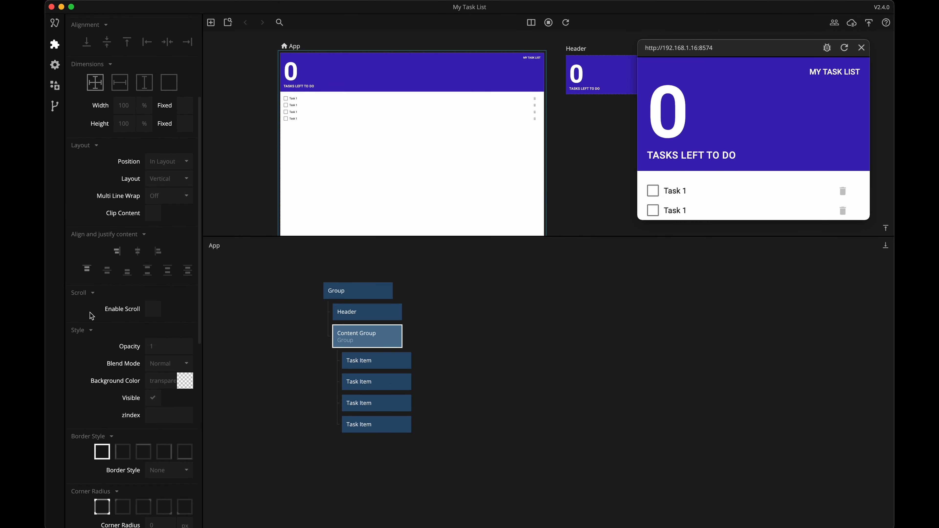
click(154, 311)
- Test scrolling the task list in the preview, and enlarge the preview window to show all tasks
scroll(756, 202, down, 2)
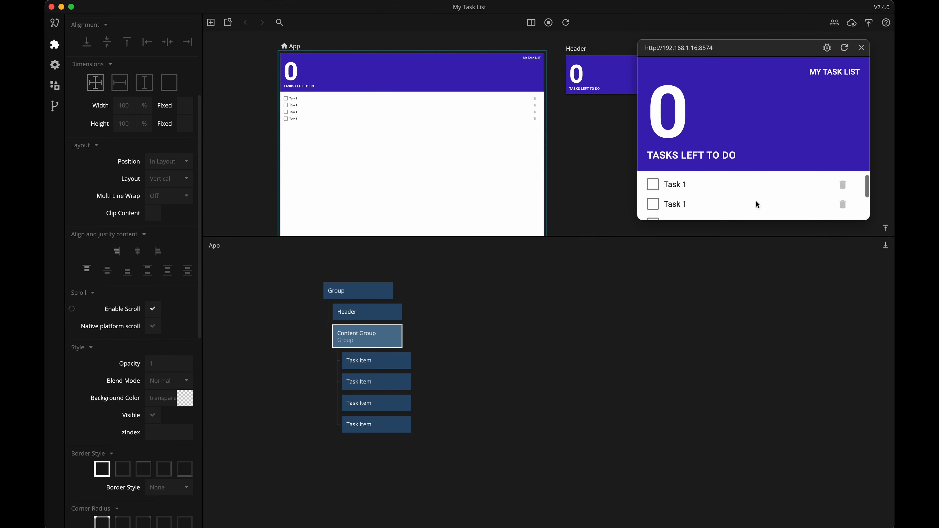
scroll(756, 201, up, 3)
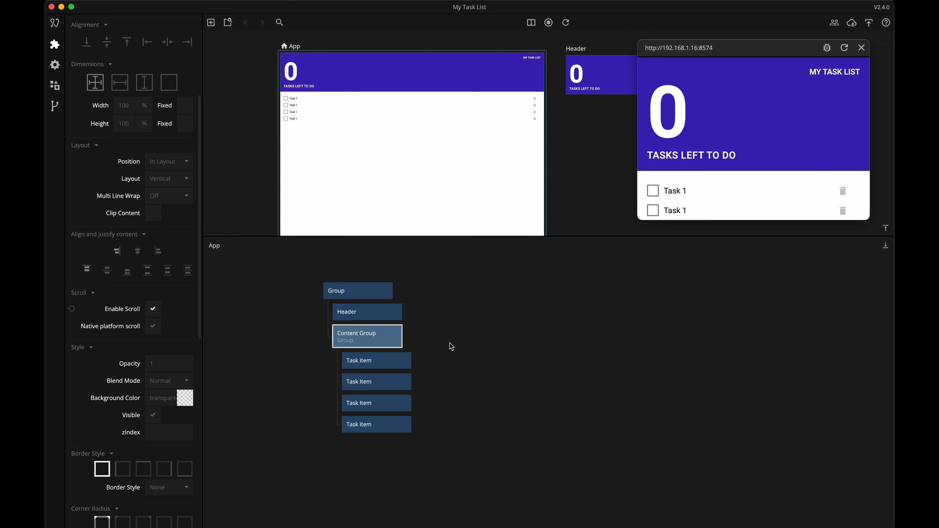
click(475, 346)
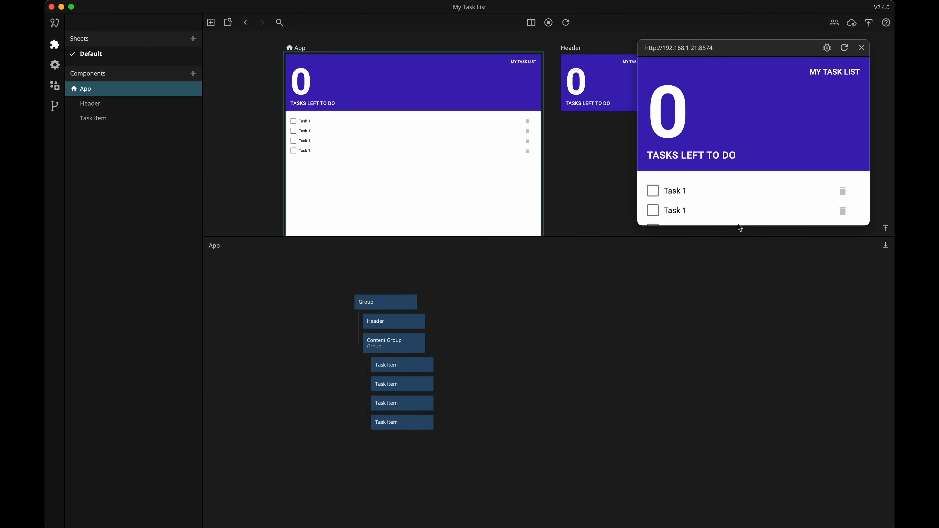
drag(740, 228, 741, 466)
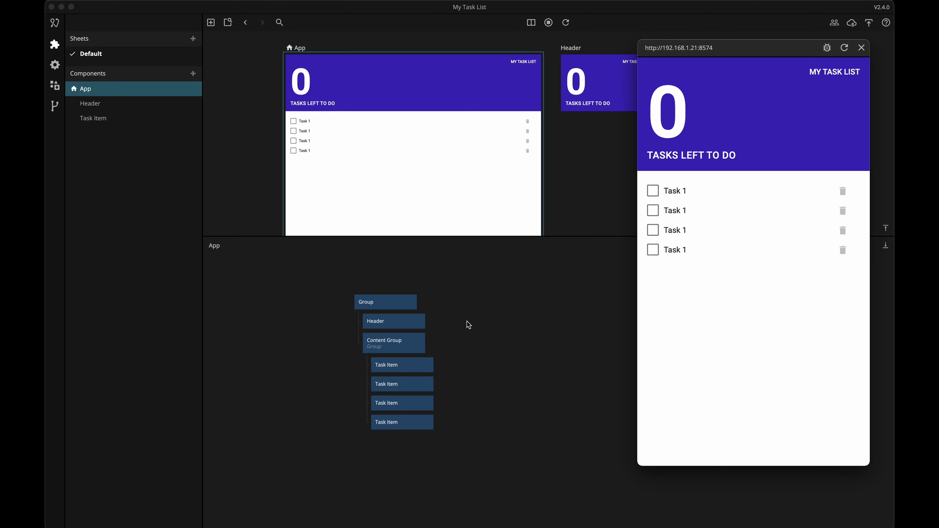
- Create a visual component named Add Task
click(381, 305)
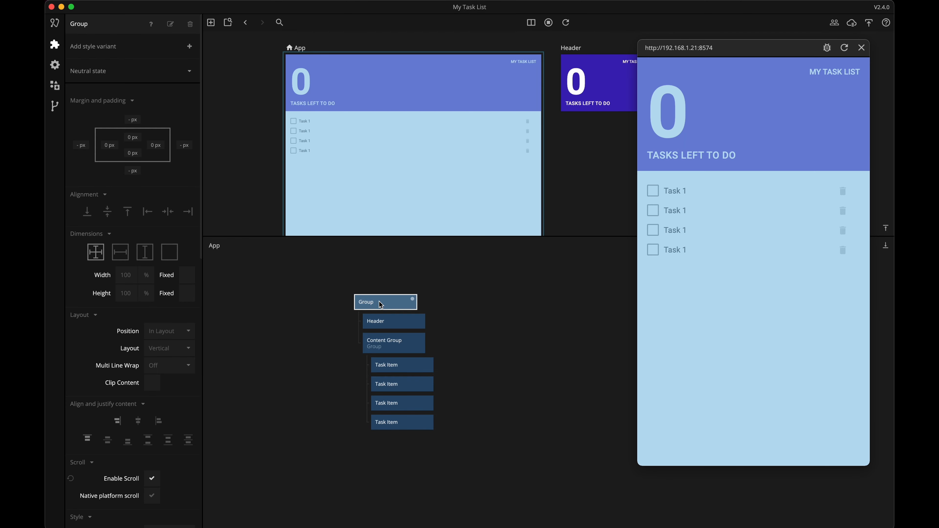
click(340, 275)
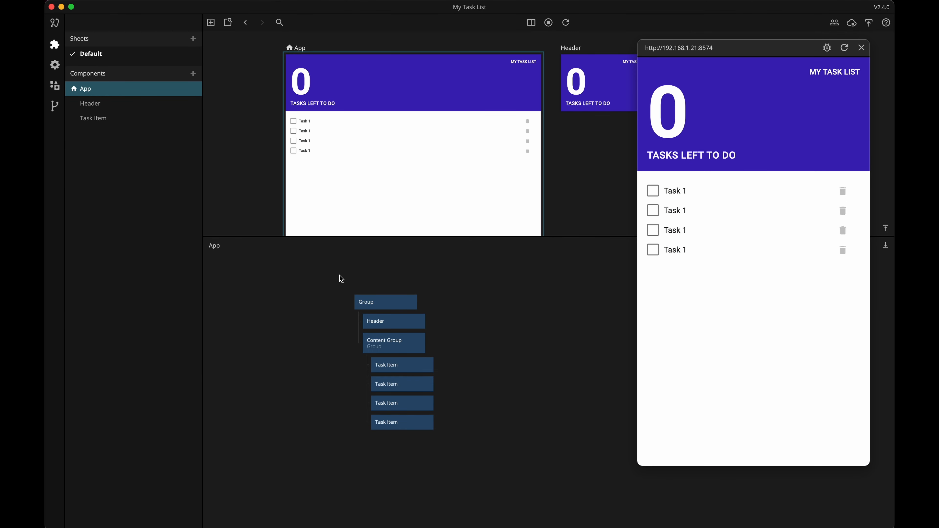
click(193, 74)
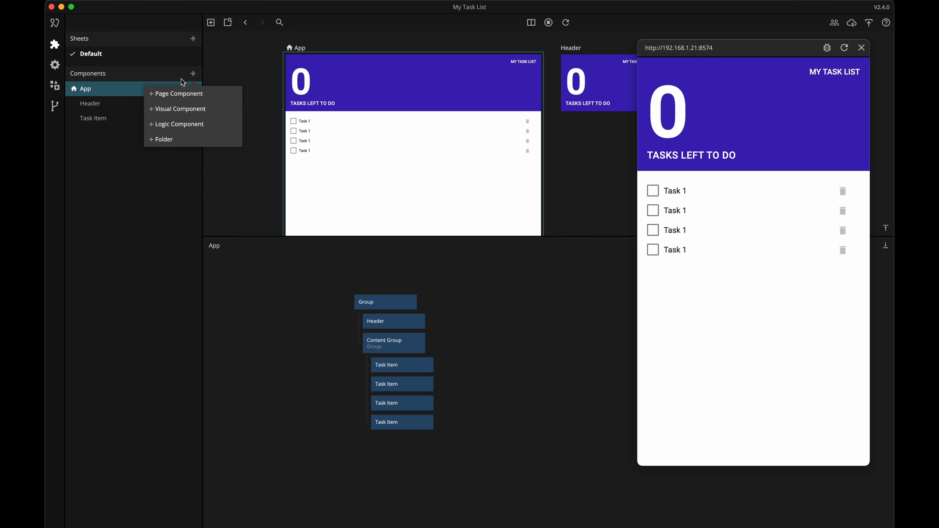
click(168, 109)
text(Add Task)
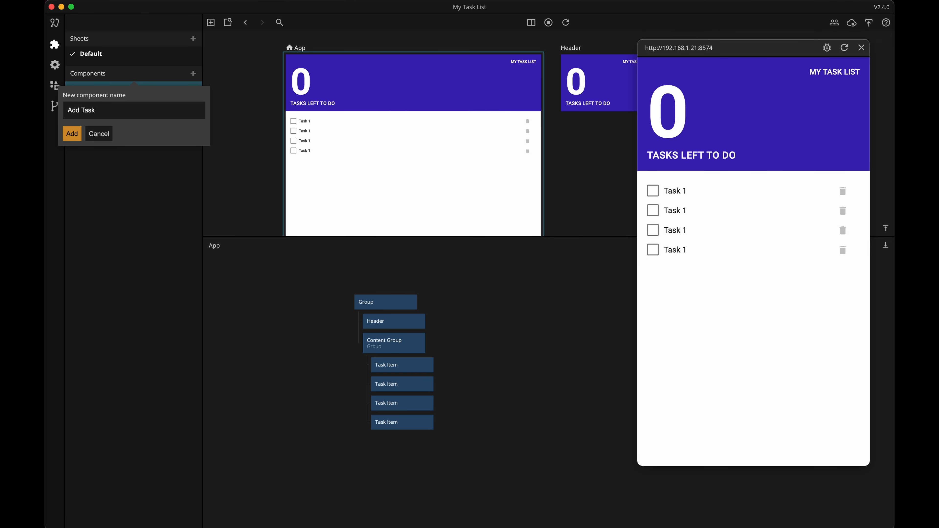
key(Return)
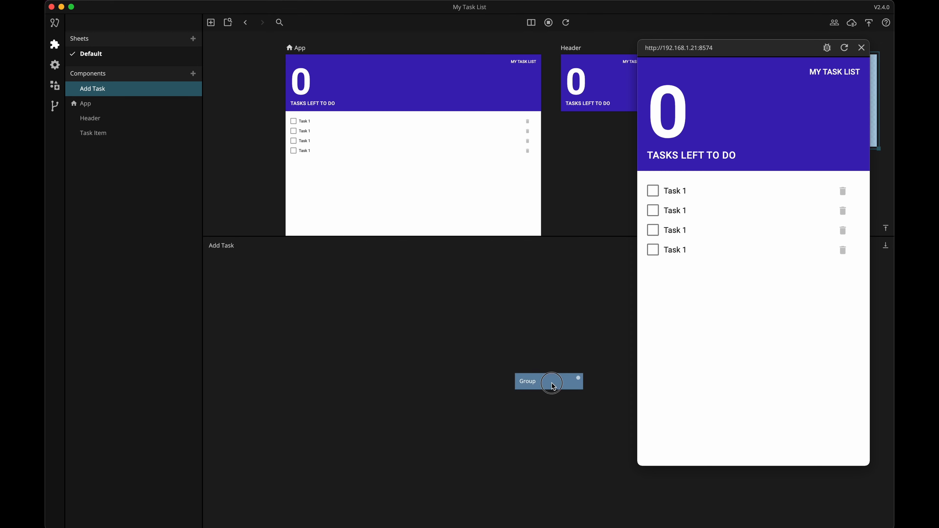
- Reposition the Group node and move the preview window clear of the Add Task component's canvas frame
drag(550, 385, 382, 322)
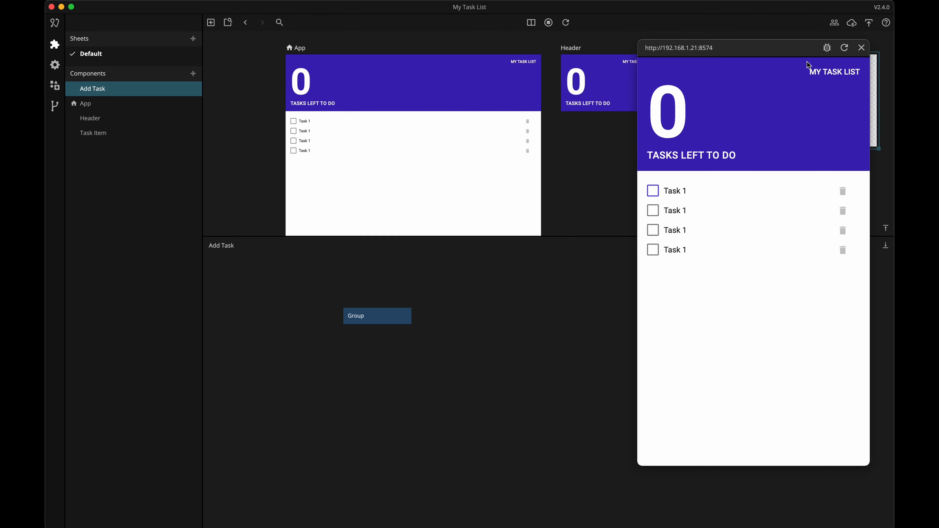
drag(770, 46, 787, 171)
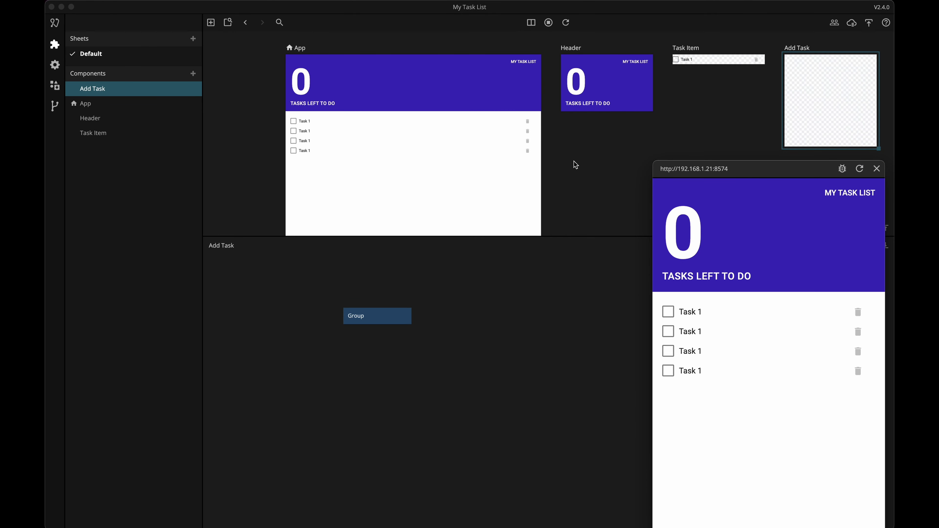
scroll(577, 165, down, 3)
drag(599, 162, 520, 159)
drag(604, 153, 419, 139)
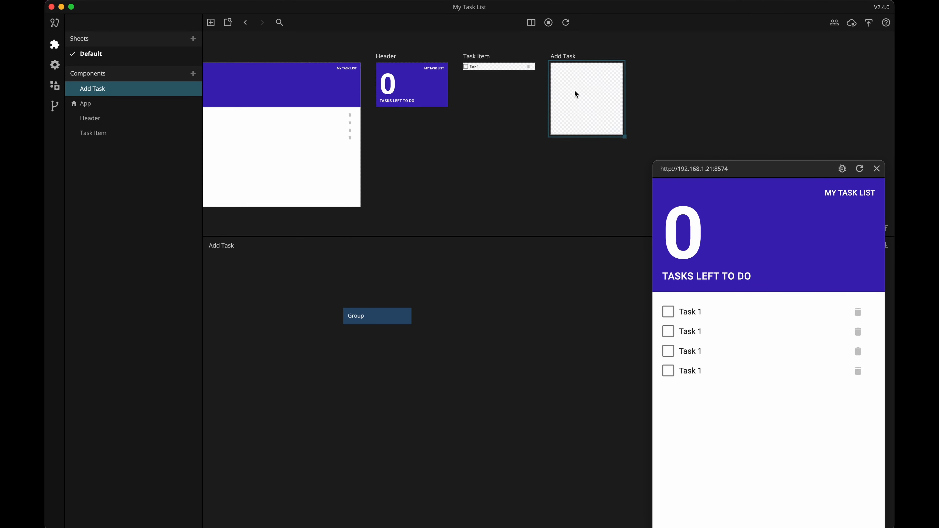
scroll(575, 90, up, 4)
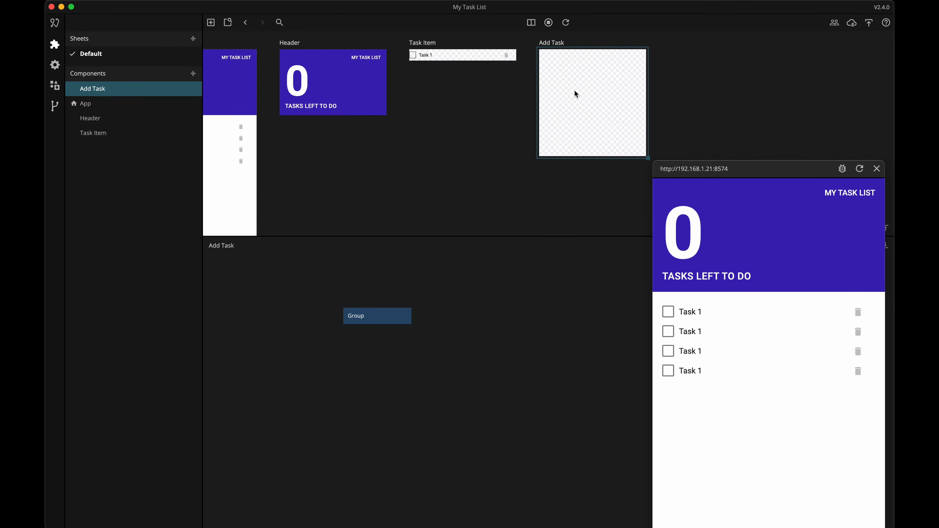
- Add a Text Input and a Button as children of the Add Task component's Group
click(390, 317)
right_click(374, 316)
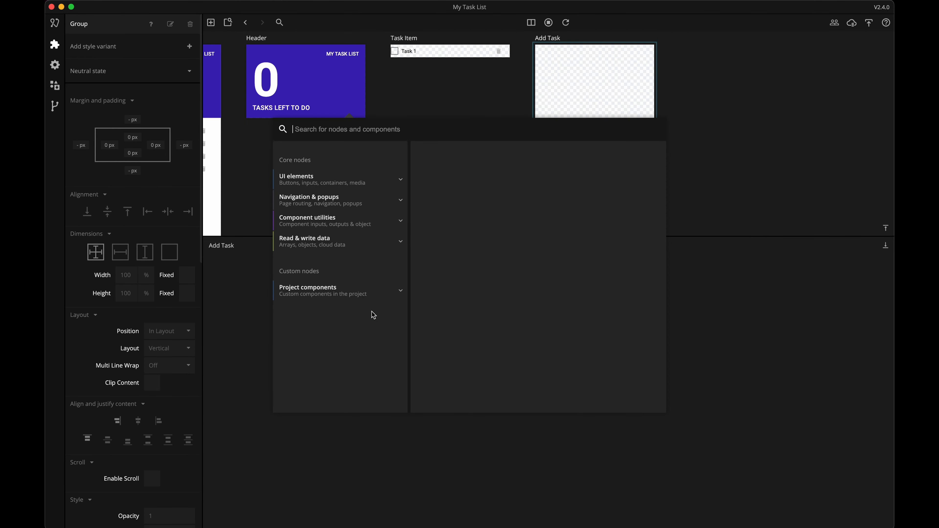
text(tex)
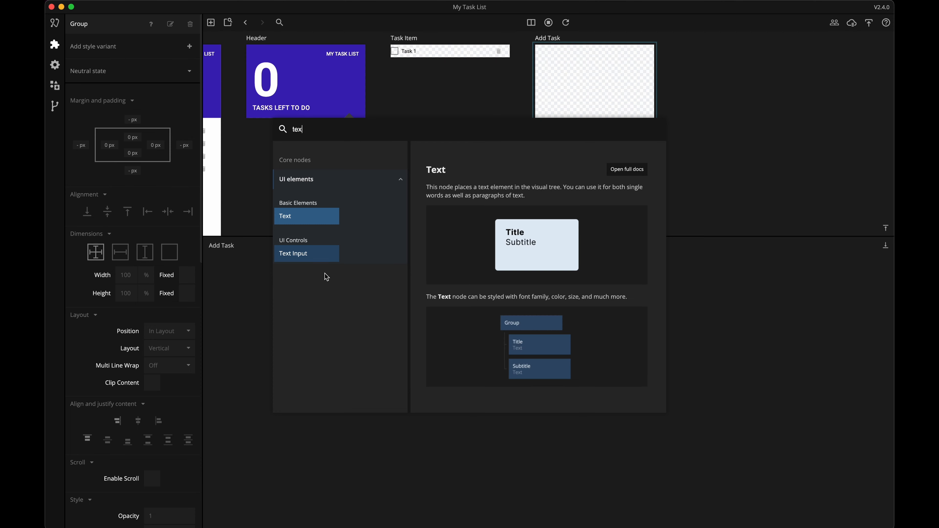
click(315, 255)
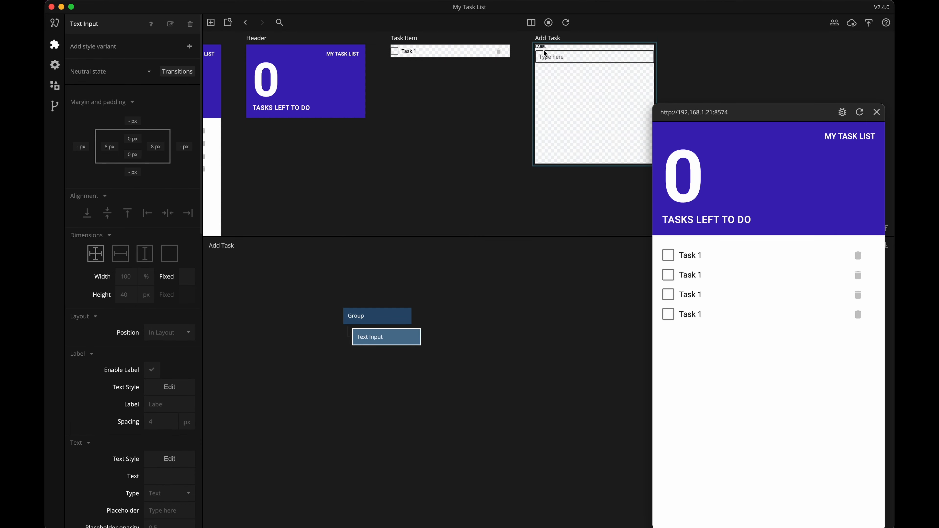
right_click(381, 321)
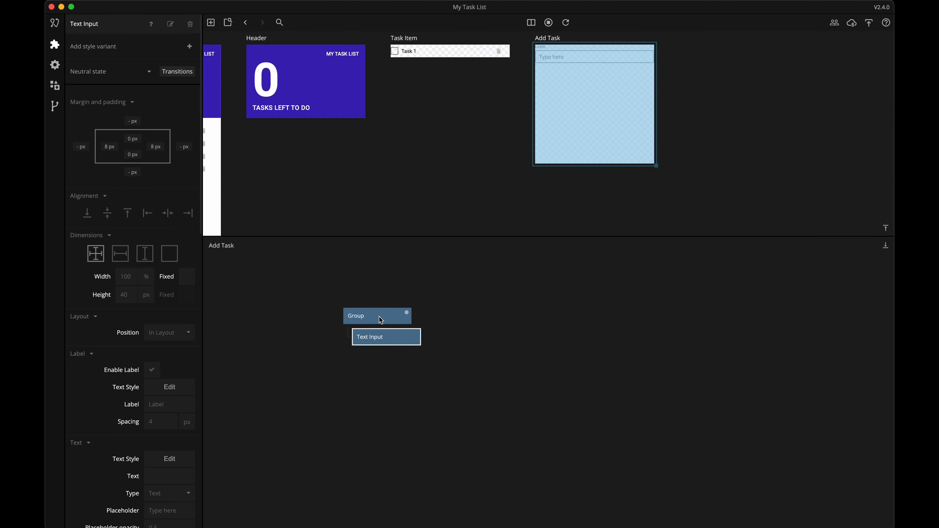
text(but)
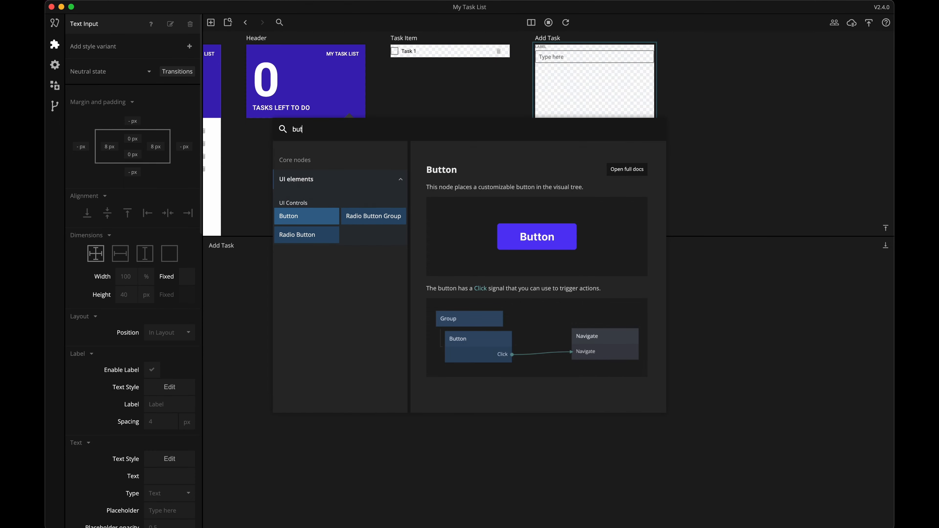
click(307, 218)
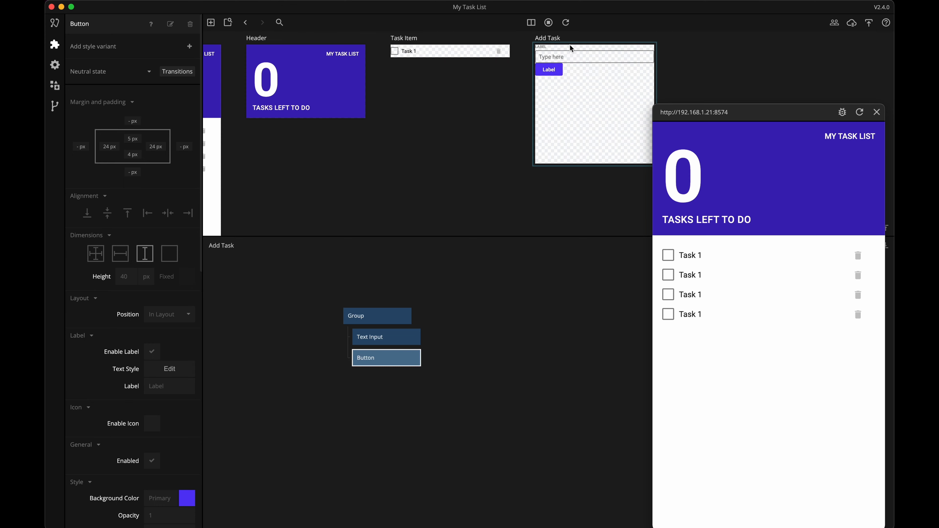
- Set the Add Task Group's padding to 20 px on all four sides
click(378, 316)
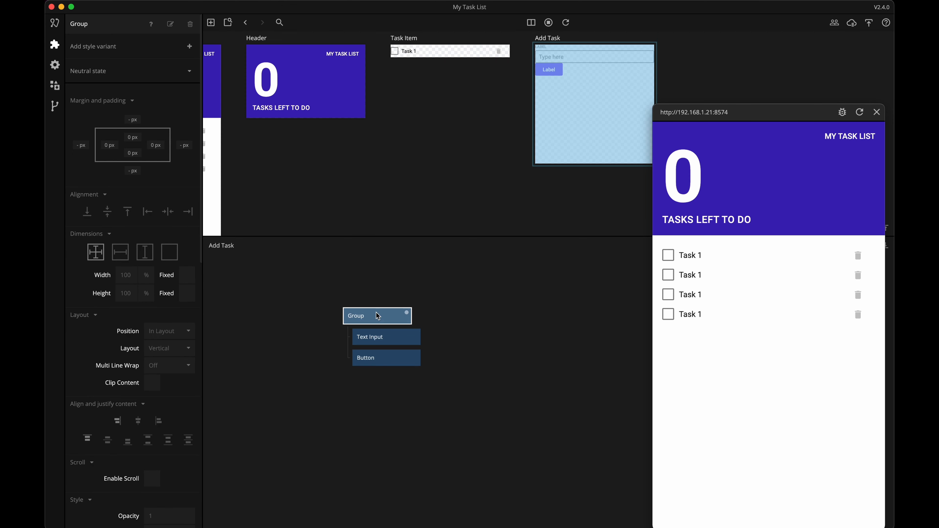
click(129, 135)
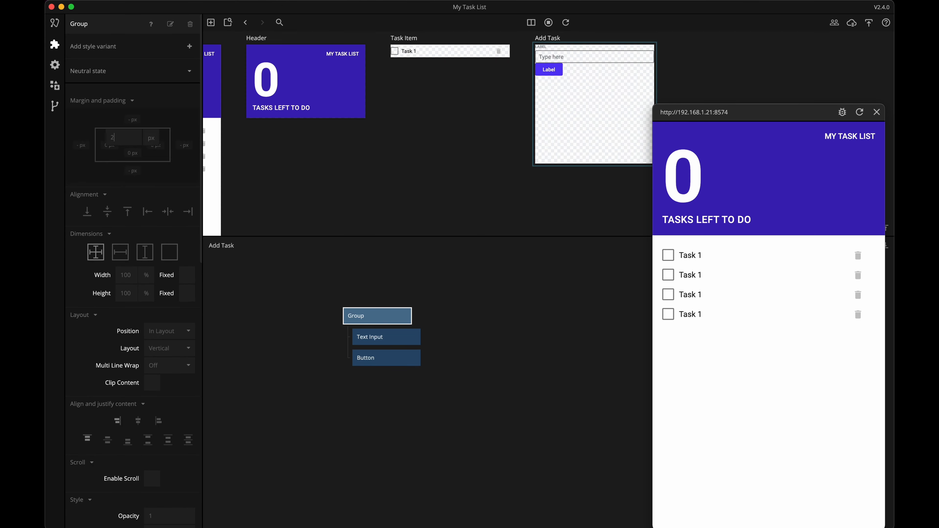
text(2)
key(Return)
click(109, 146)
text(20)
click(162, 148)
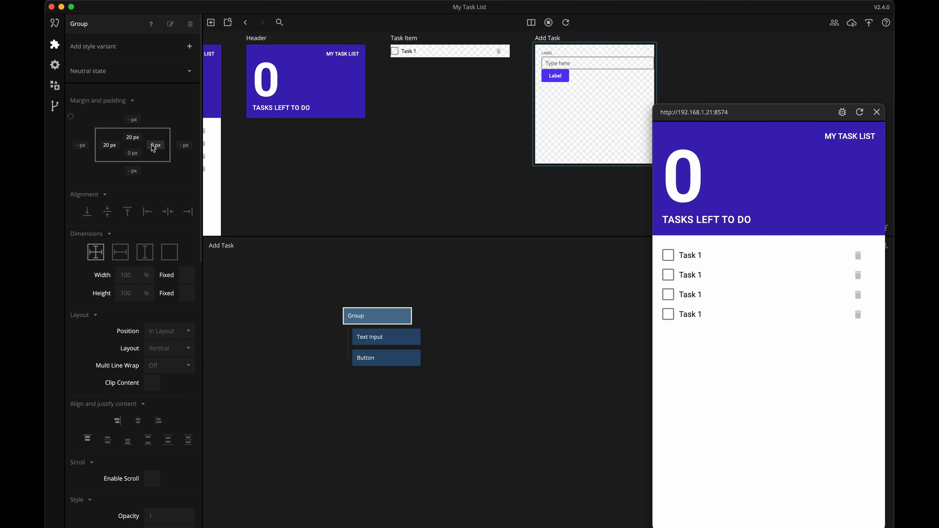
text(20)
click(128, 156)
text(20)
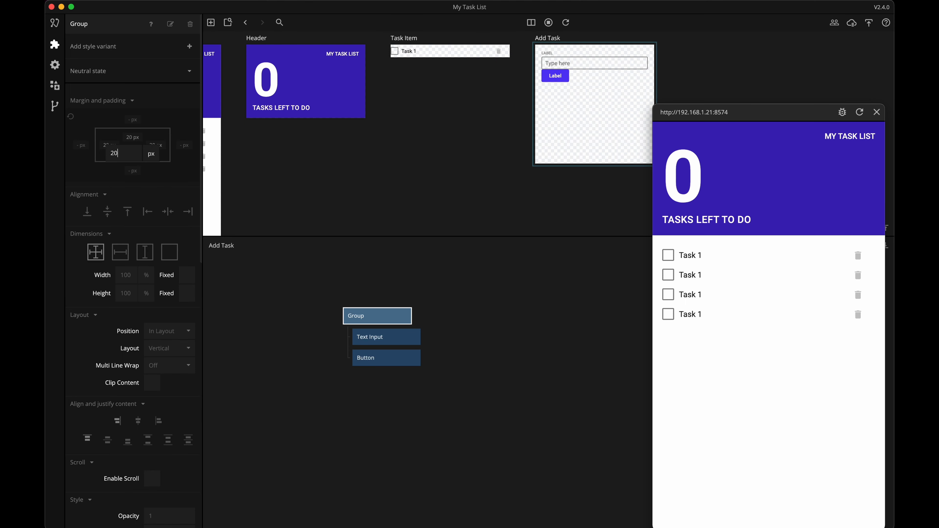
click(107, 178)
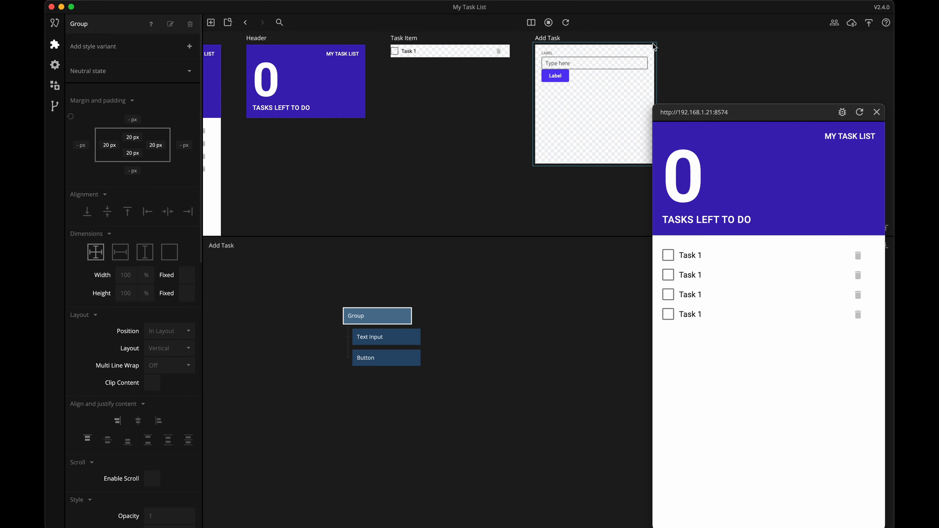
- Size the Add Task Group with an explicit width and a height that follows its content
scroll(179, 331, down, 3)
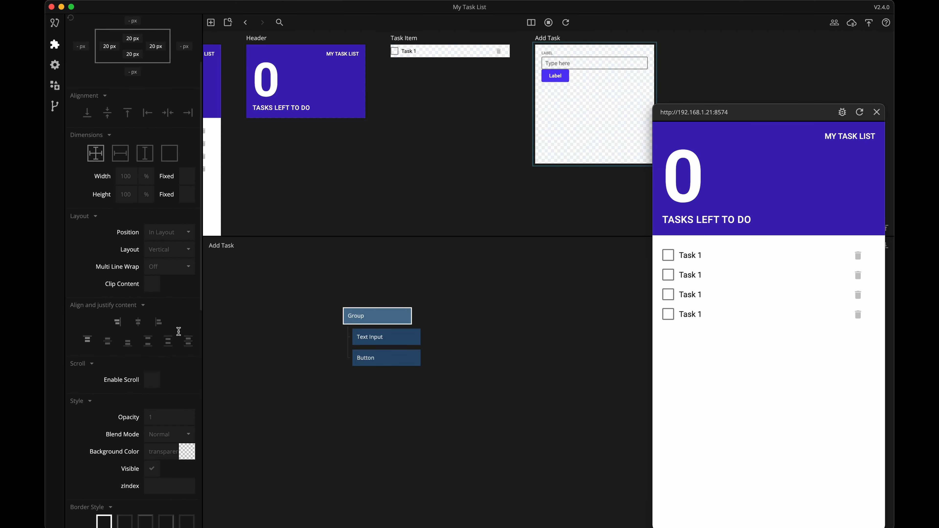
scroll(179, 331, up, 1)
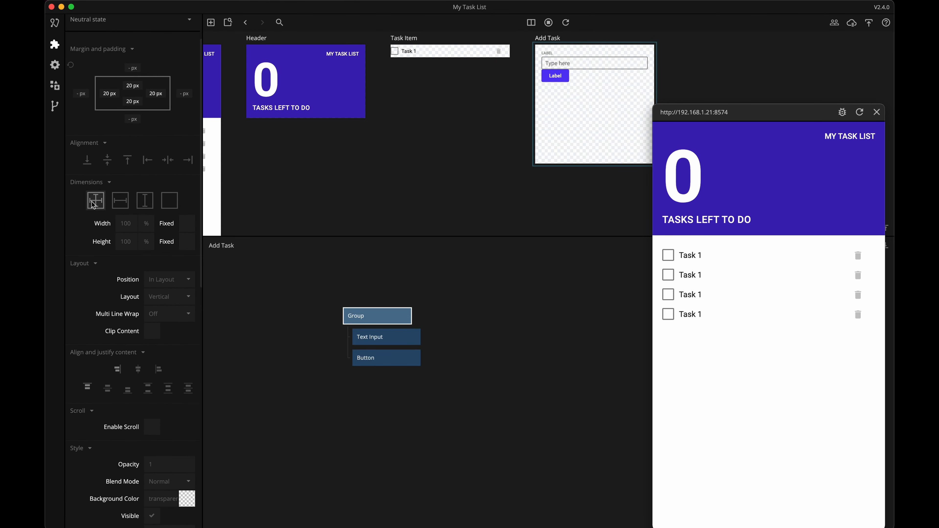
click(122, 202)
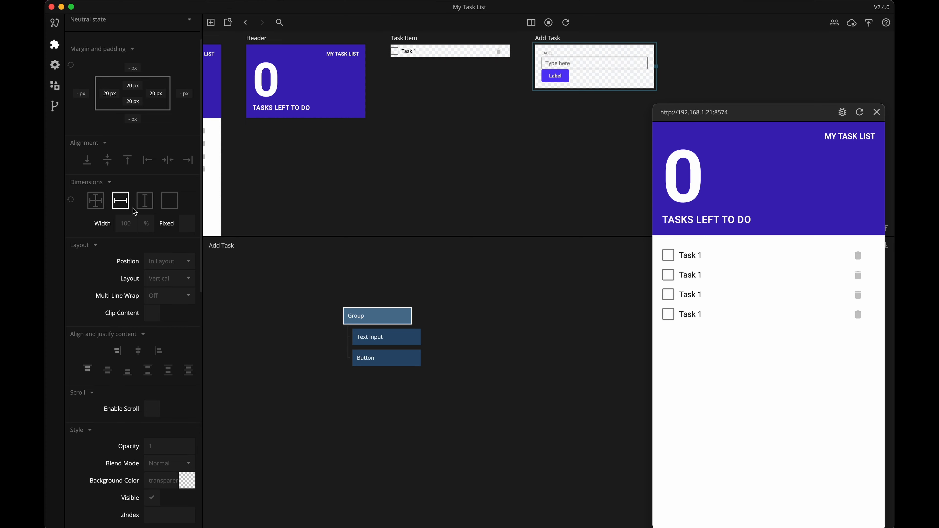
- Give the Add Task Group a solid top border, 1 px wide, in Light Gray
scroll(131, 393, down, 5)
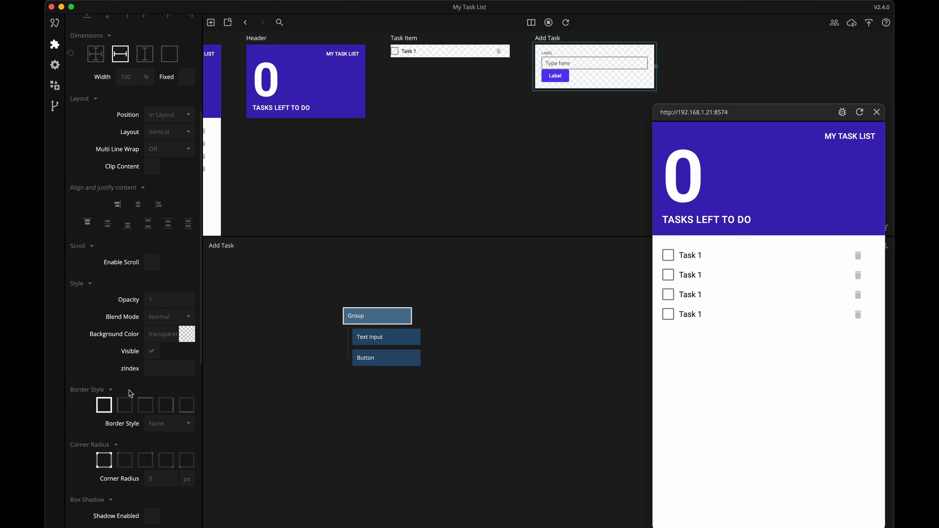
click(149, 409)
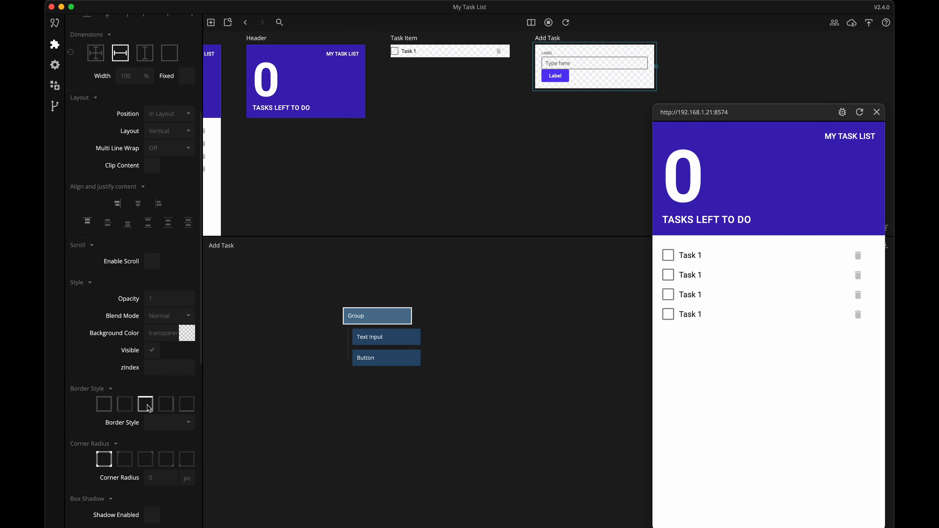
click(169, 423)
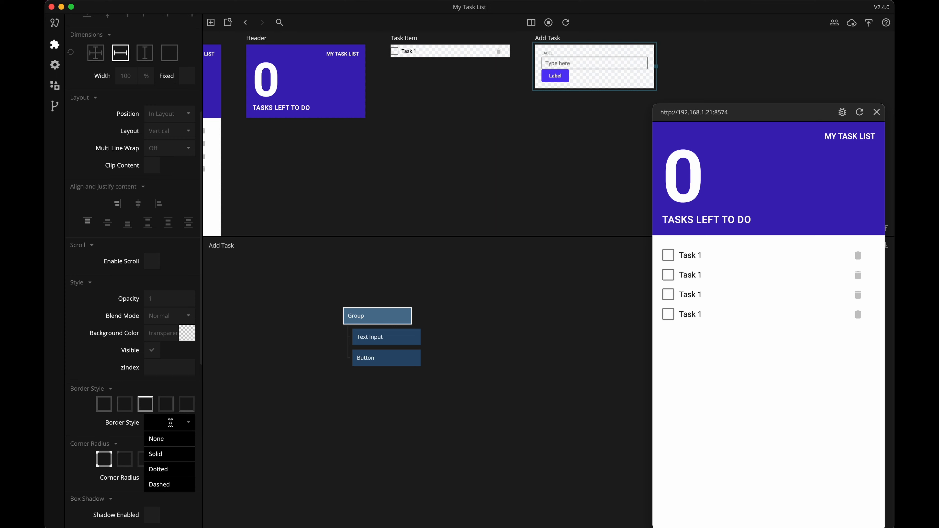
click(159, 451)
click(158, 440)
text(1)
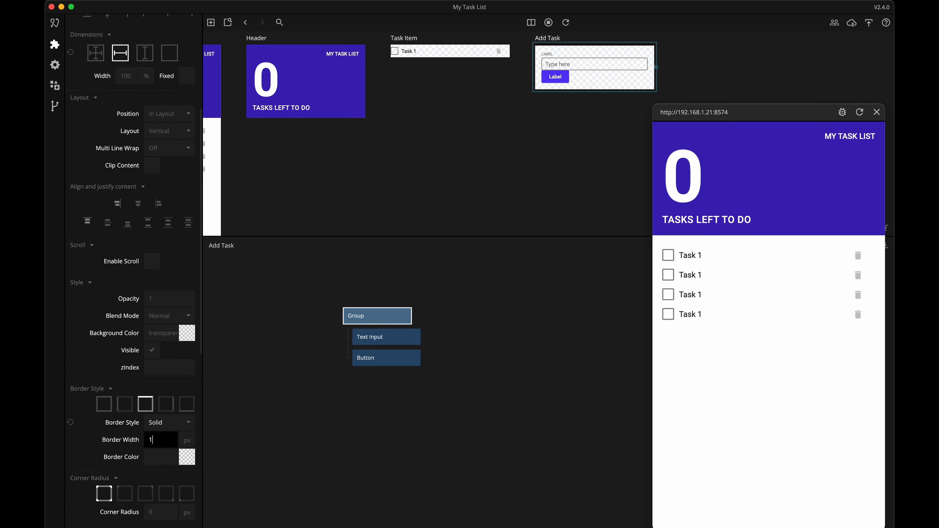
click(167, 459)
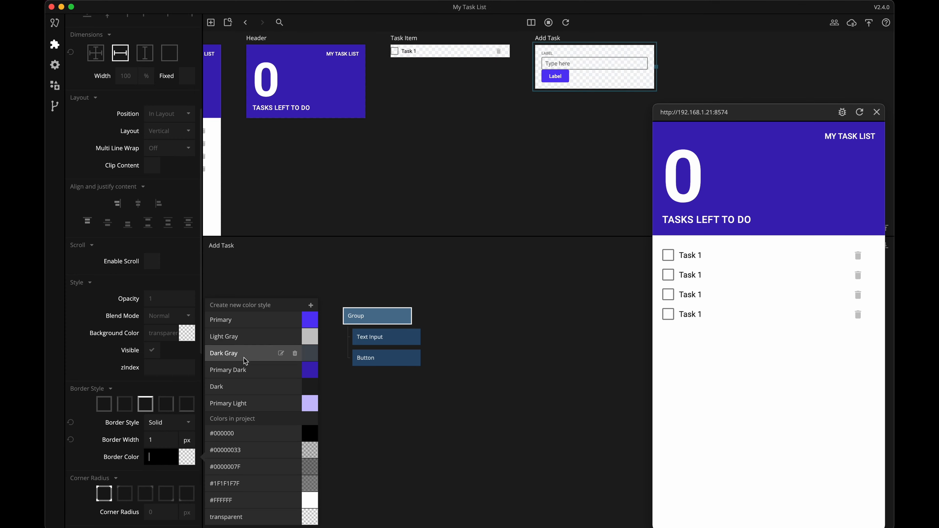
click(237, 337)
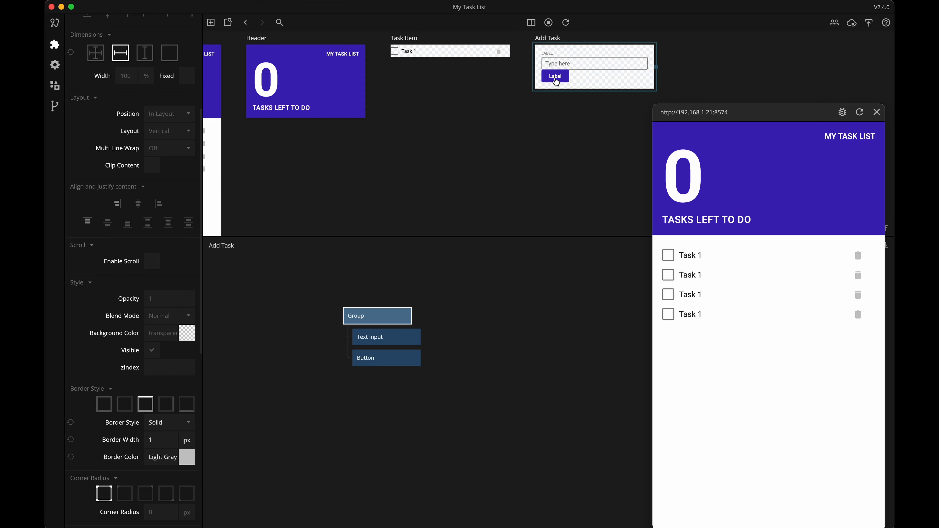
- Align the Add Task Group to the bottom and set its position to Sticky
scroll(557, 82, up, 5)
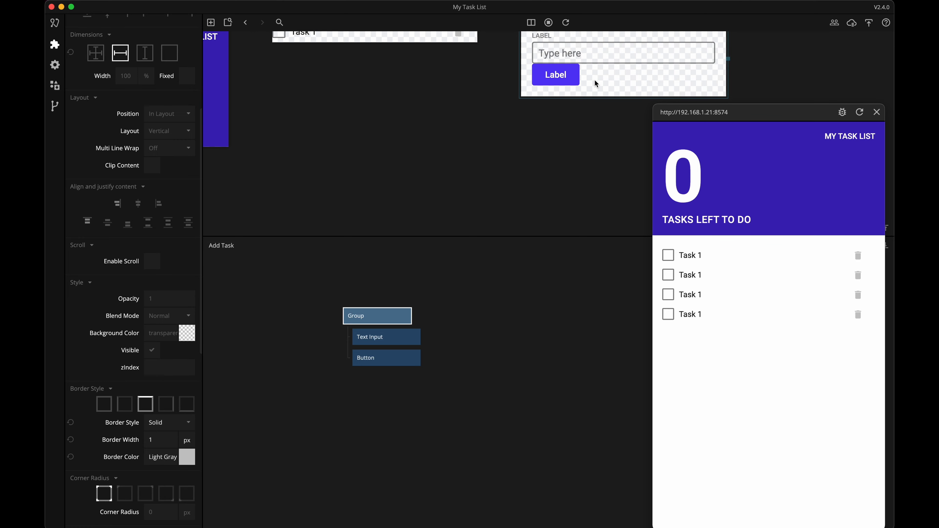
scroll(596, 84, down, 5)
drag(598, 131, 460, 186)
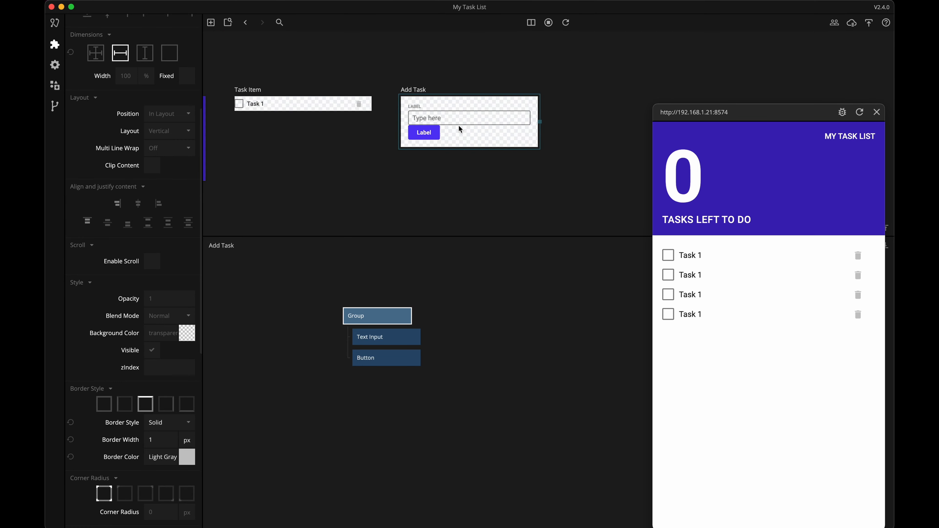
scroll(459, 129, up, 5)
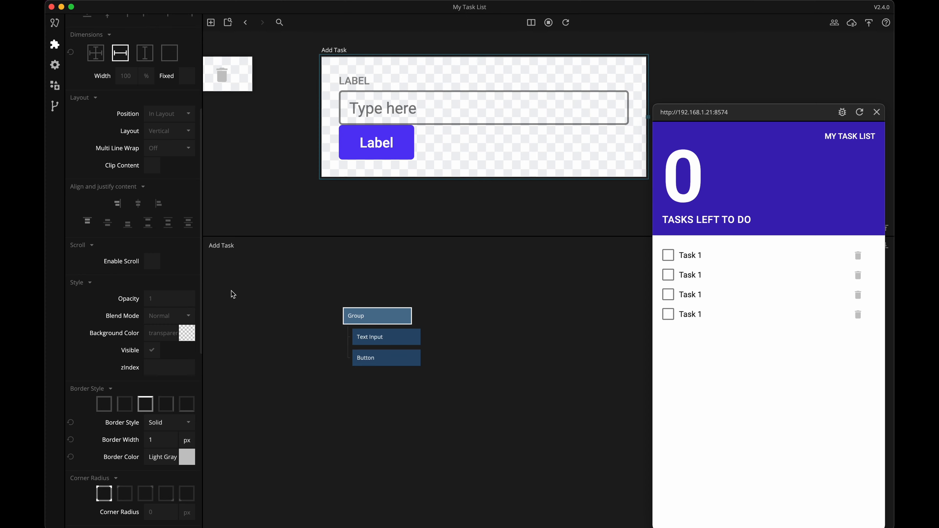
scroll(89, 212, up, 5)
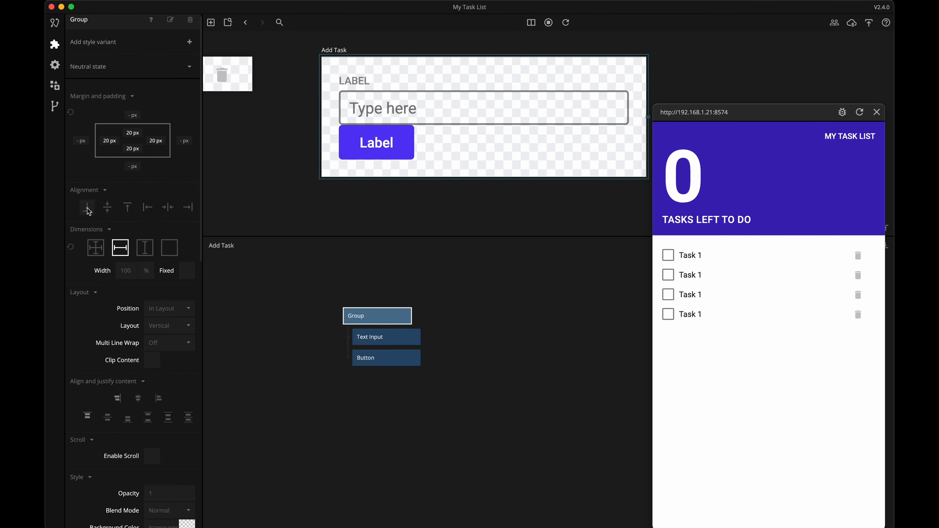
click(89, 213)
click(190, 308)
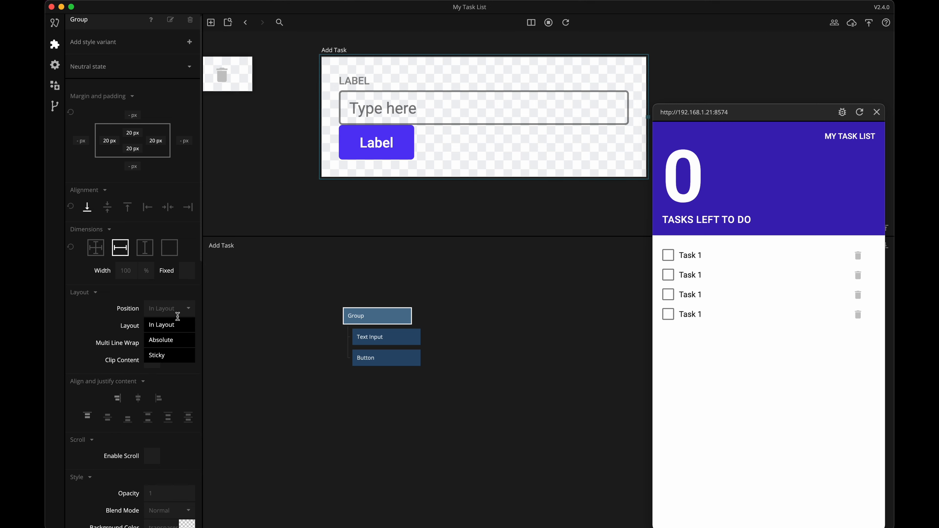
click(158, 356)
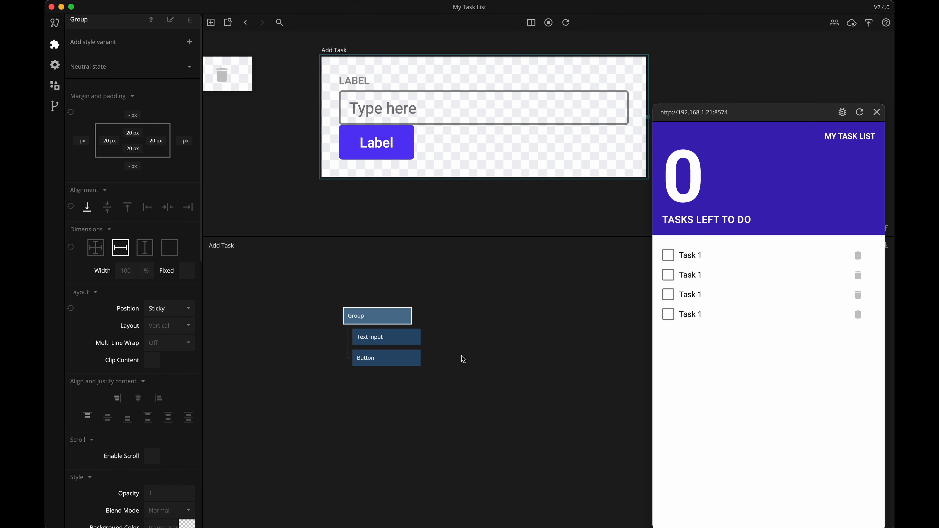
- Disable the Text Input's label and set its type to Text Area
click(381, 342)
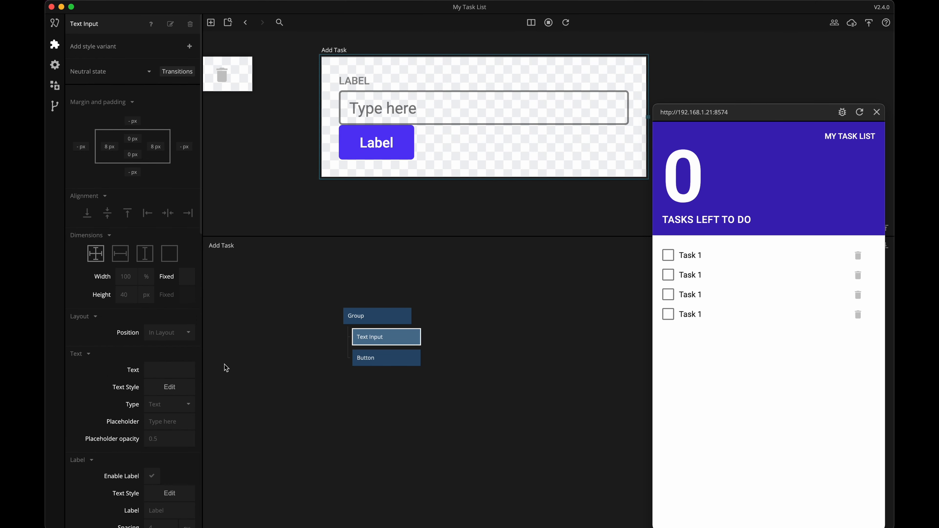
scroll(136, 378, down, 4)
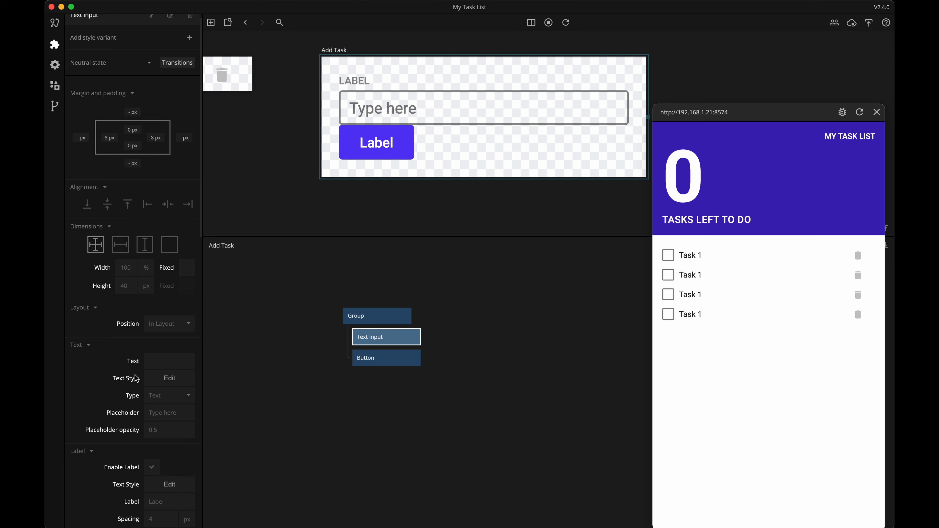
click(154, 398)
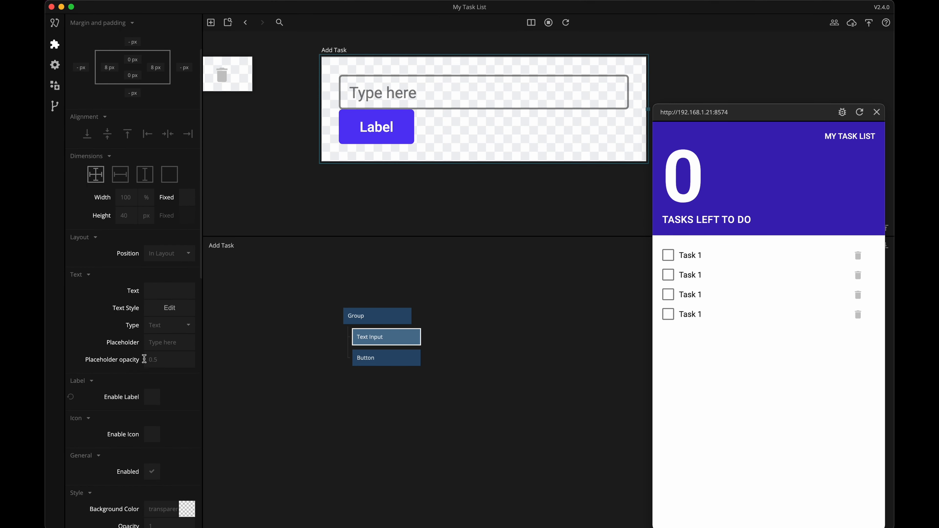
click(164, 324)
click(161, 357)
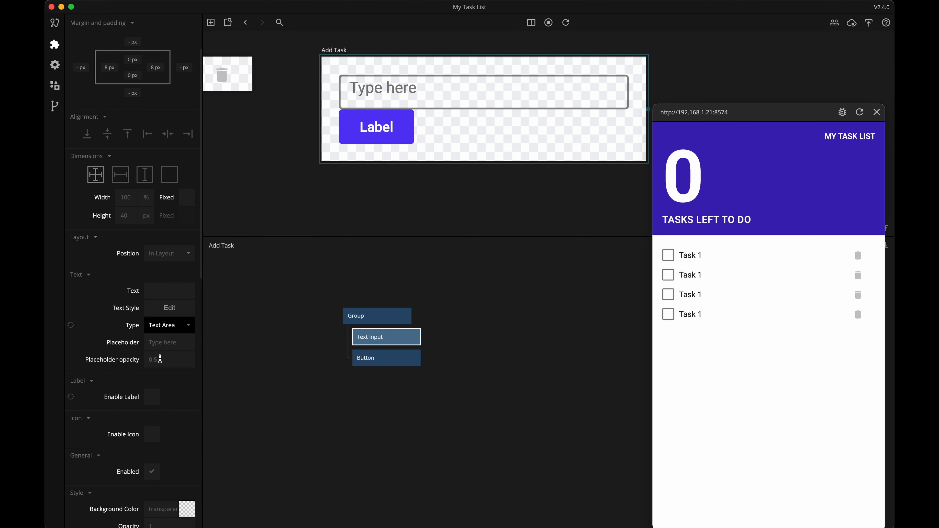
- Set the Text Input's height to 80 px and its top padding to 8 px
click(126, 215)
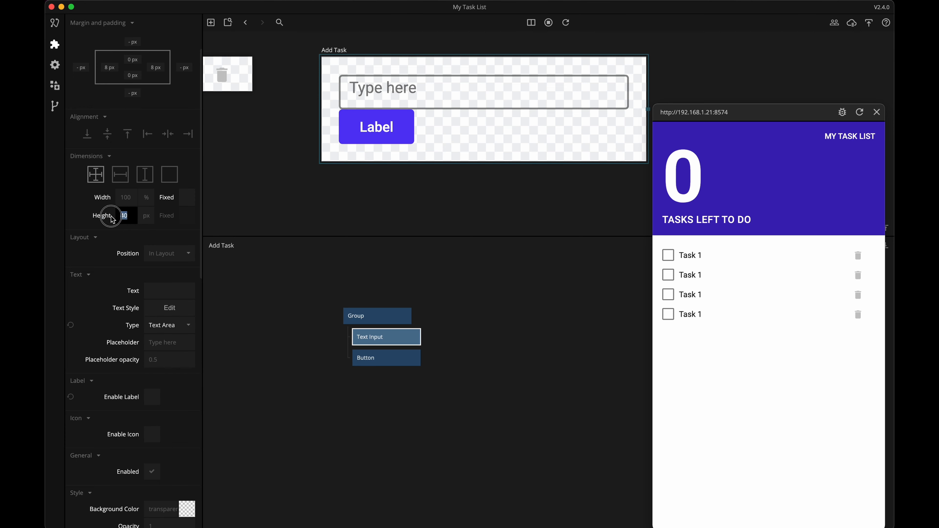
text(8)
click(79, 217)
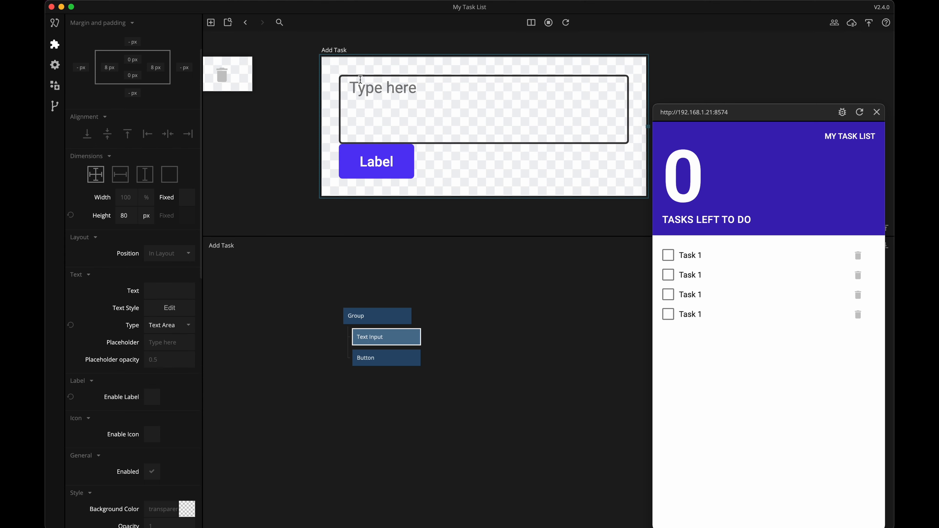
click(132, 59)
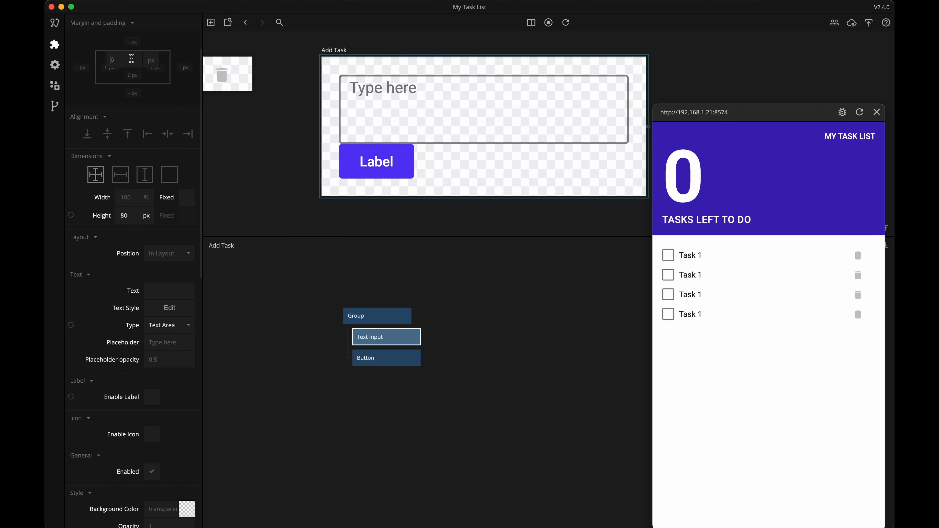
click(93, 95)
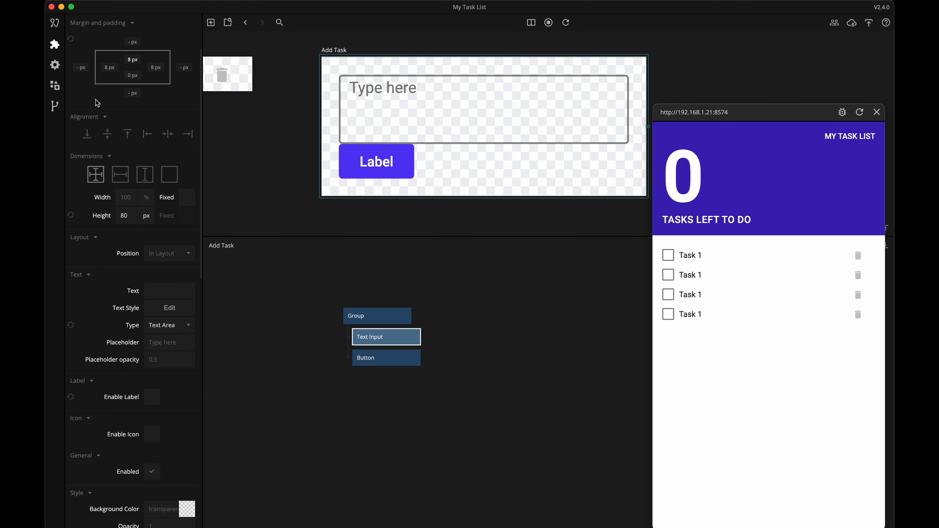
- Change the Text Input's placeholder to "Task Description"
click(181, 343)
text(Task Description)
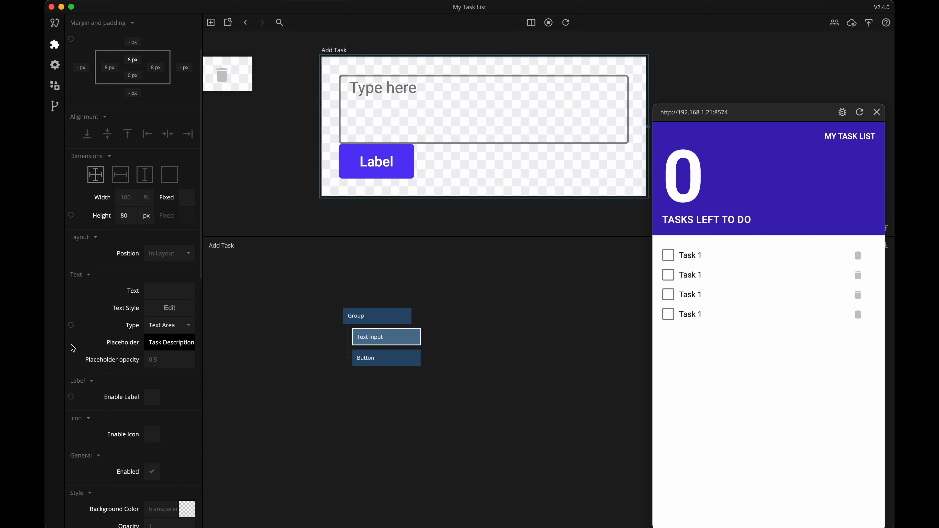
click(82, 344)
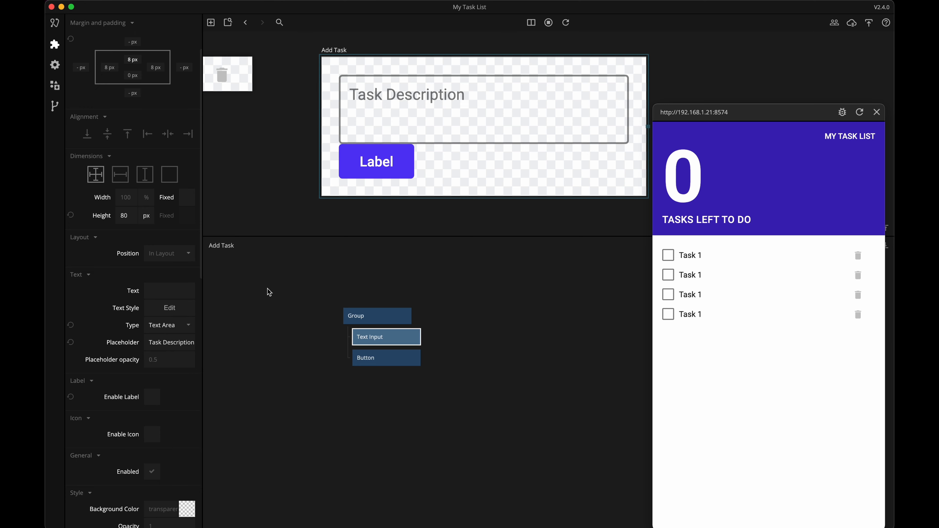
- Give the Button a top margin of 8 px and set its label to "Add Task"
click(383, 358)
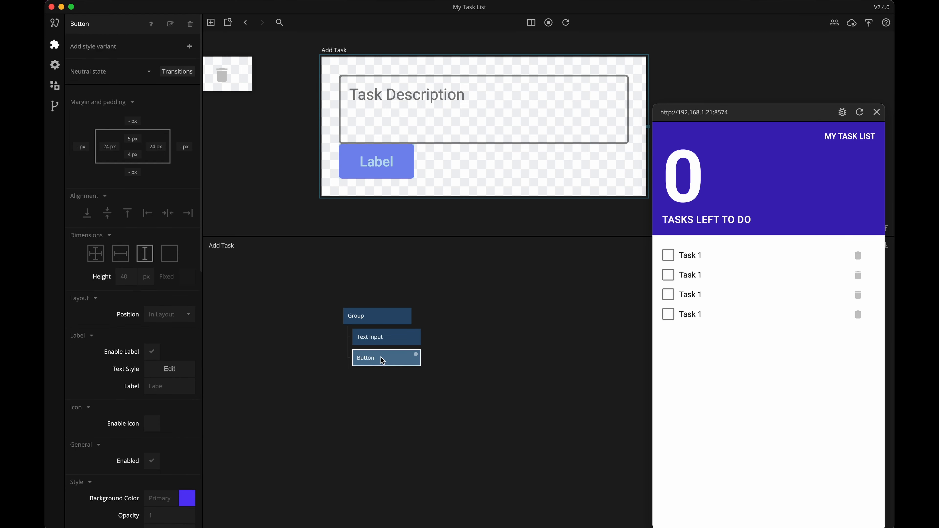
click(133, 124)
key(Return)
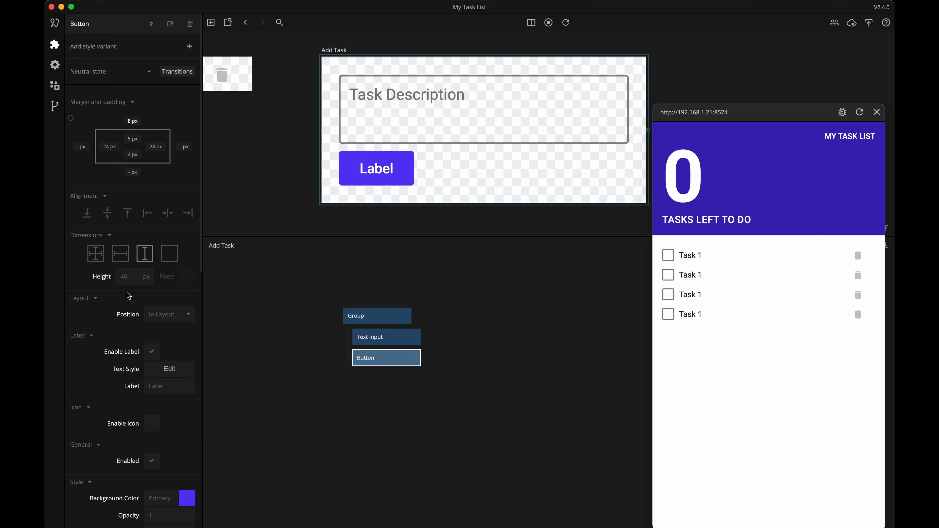
scroll(133, 374, down, 3)
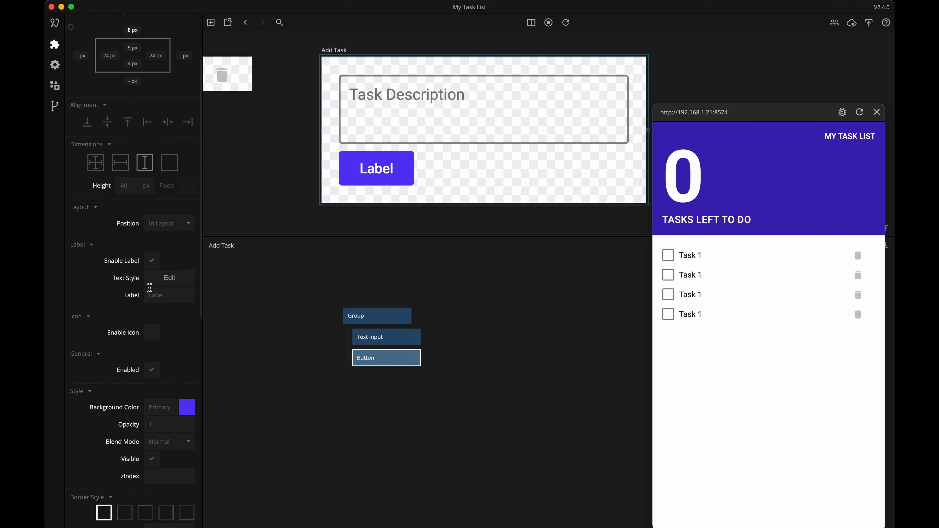
click(145, 295)
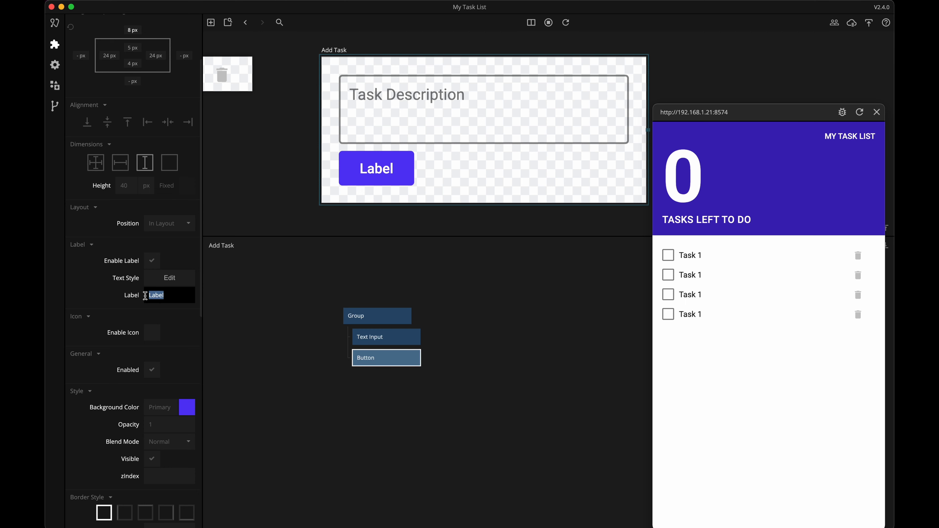
text(Add Task)
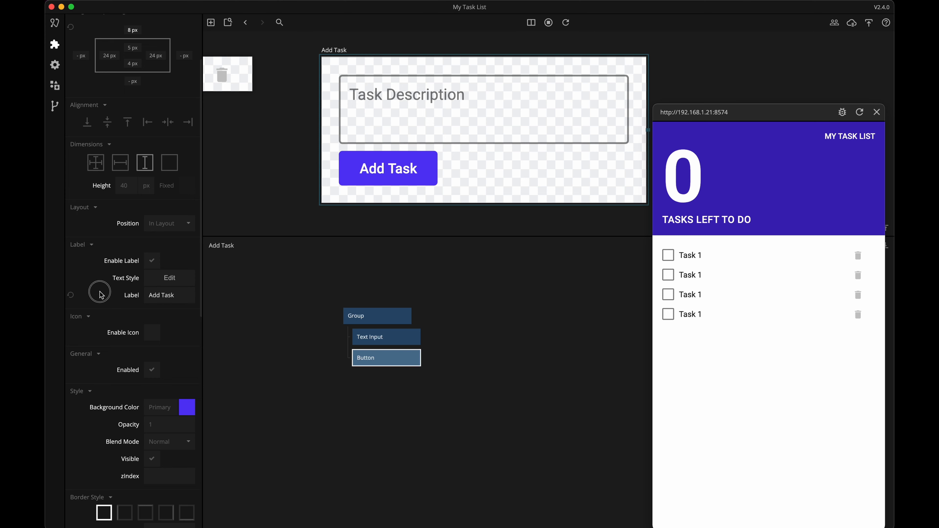
click(102, 296)
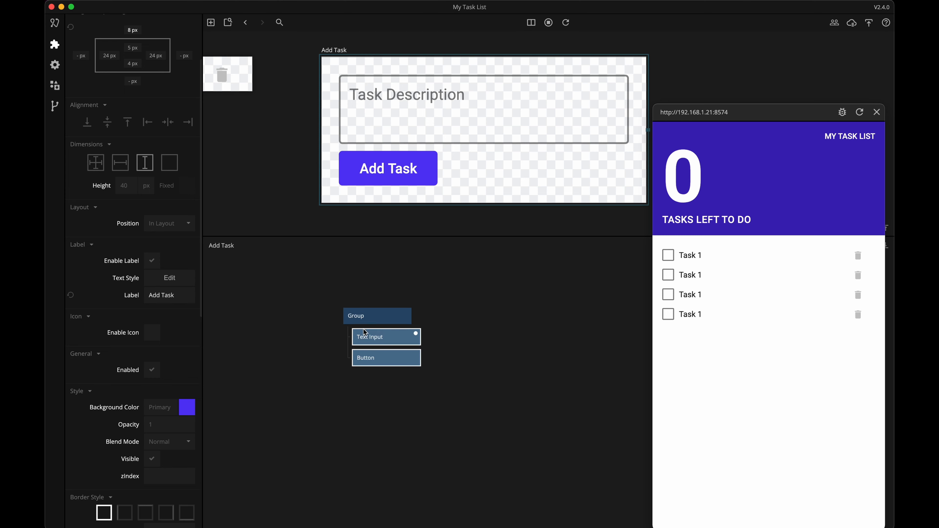
- Move the preview window up and resize the App component's canvas frame to a tall, narrow phone-like shape
drag(763, 116, 741, 70)
click(415, 227)
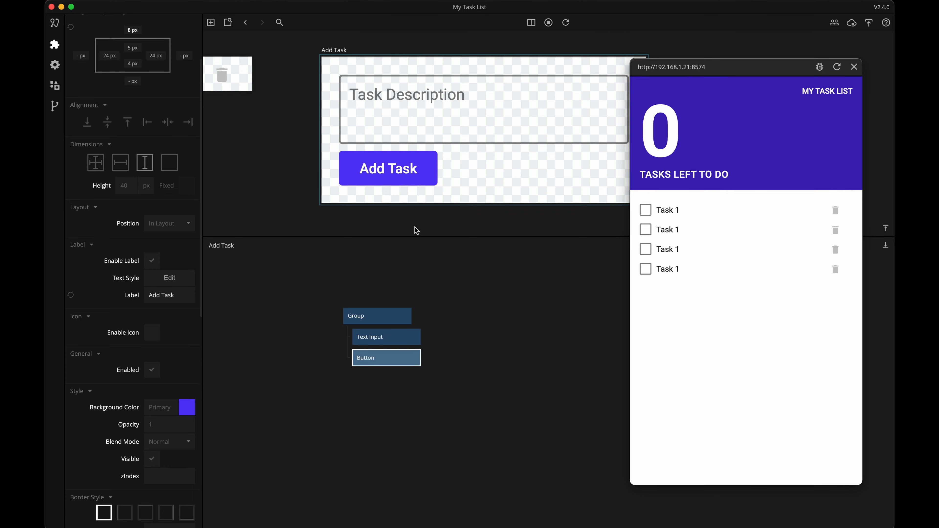
click(421, 244)
scroll(343, 140, down, 5)
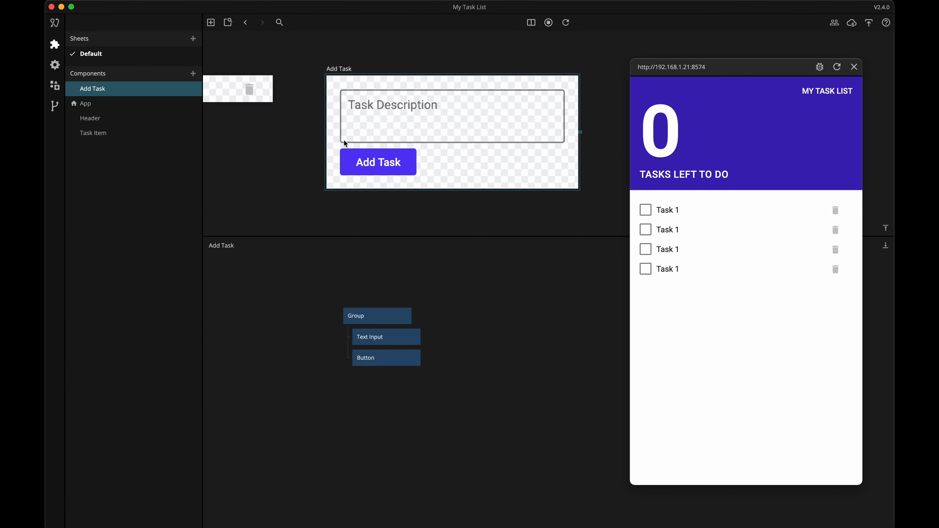
click(250, 171)
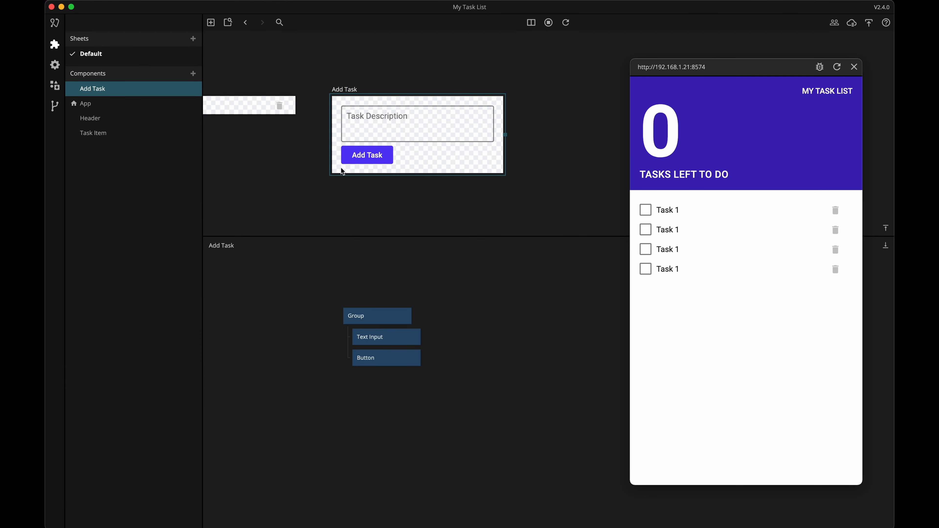
drag(252, 178, 445, 178)
scroll(445, 178, down, 3)
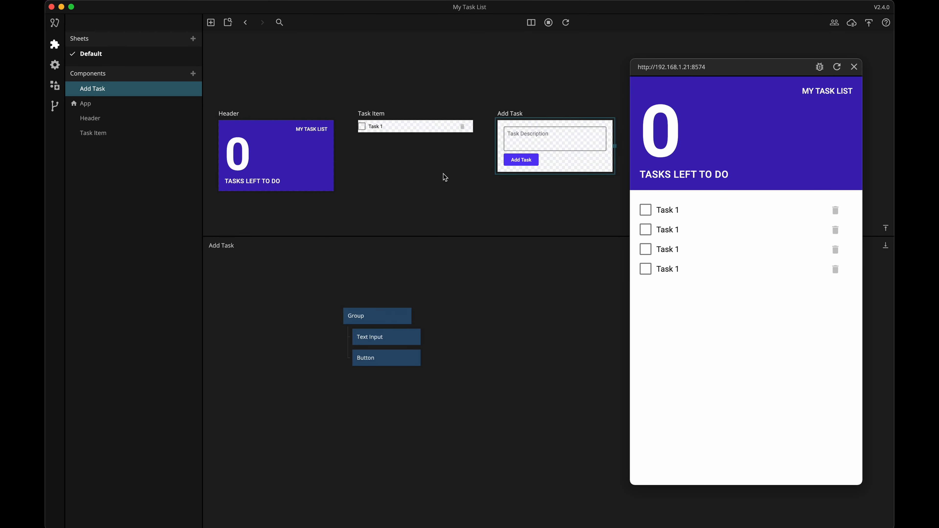
scroll(445, 178, down, 4)
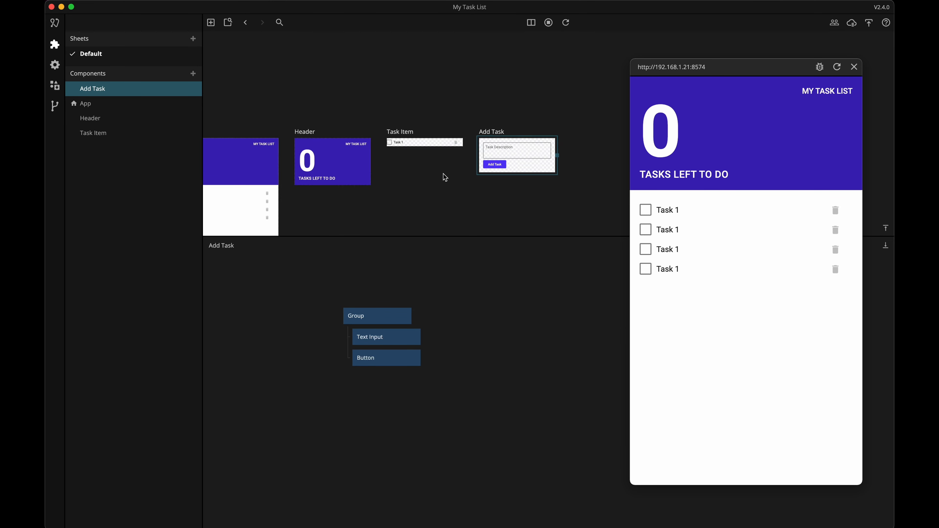
drag(420, 206, 503, 122)
scroll(403, 180, up, 2)
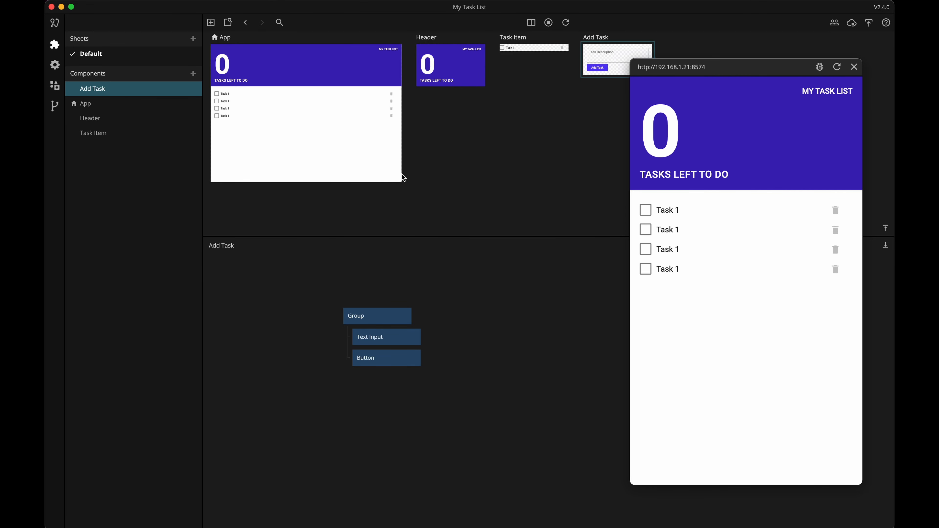
click(240, 48)
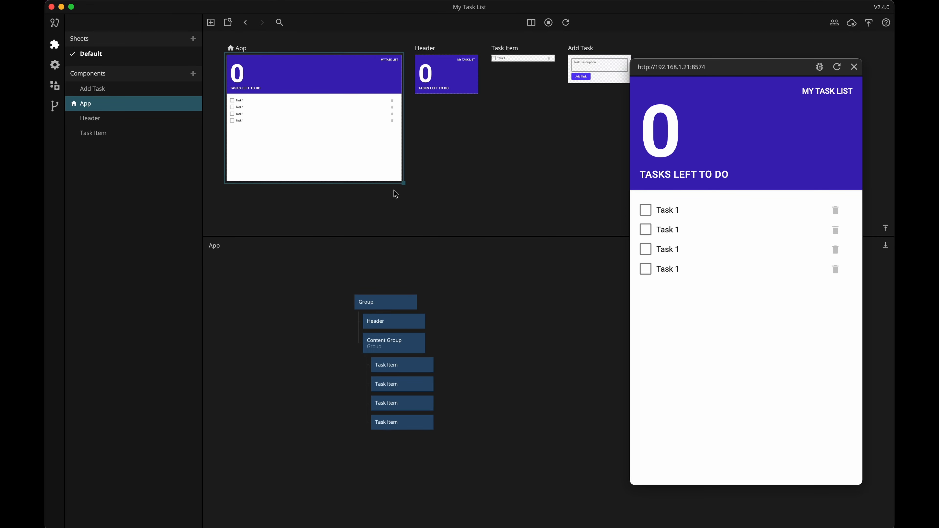
drag(403, 184, 306, 216)
- Stack the Header, Task Item and Add Task frames in one column beside the App frame on the canvas
drag(431, 50, 341, 50)
drag(514, 50, 345, 109)
drag(581, 48, 336, 144)
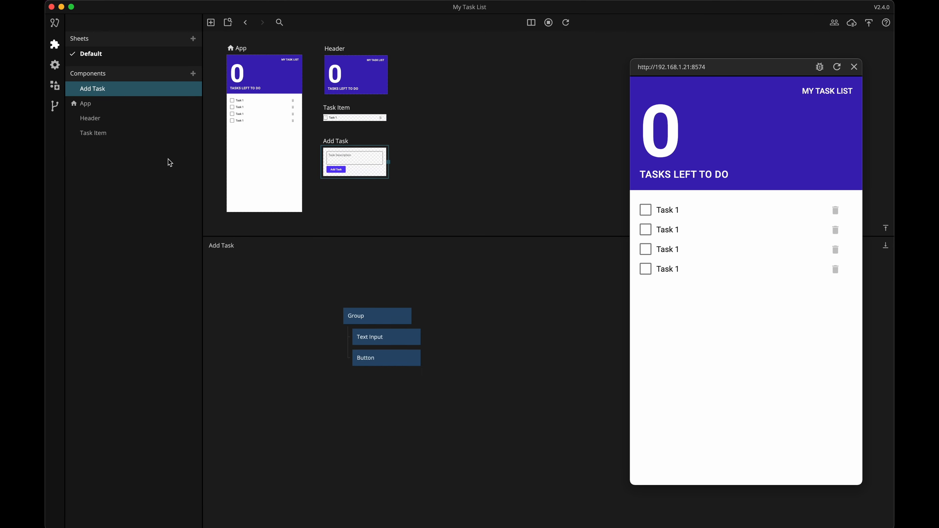
- Open the App component and insert the Add Task component into its root Group, below the Content Group
click(89, 104)
drag(86, 89, 392, 313)
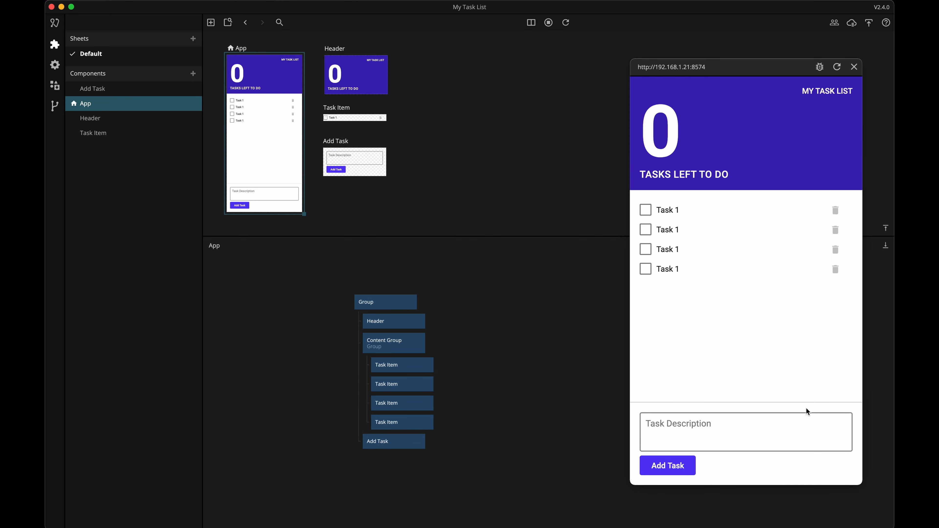